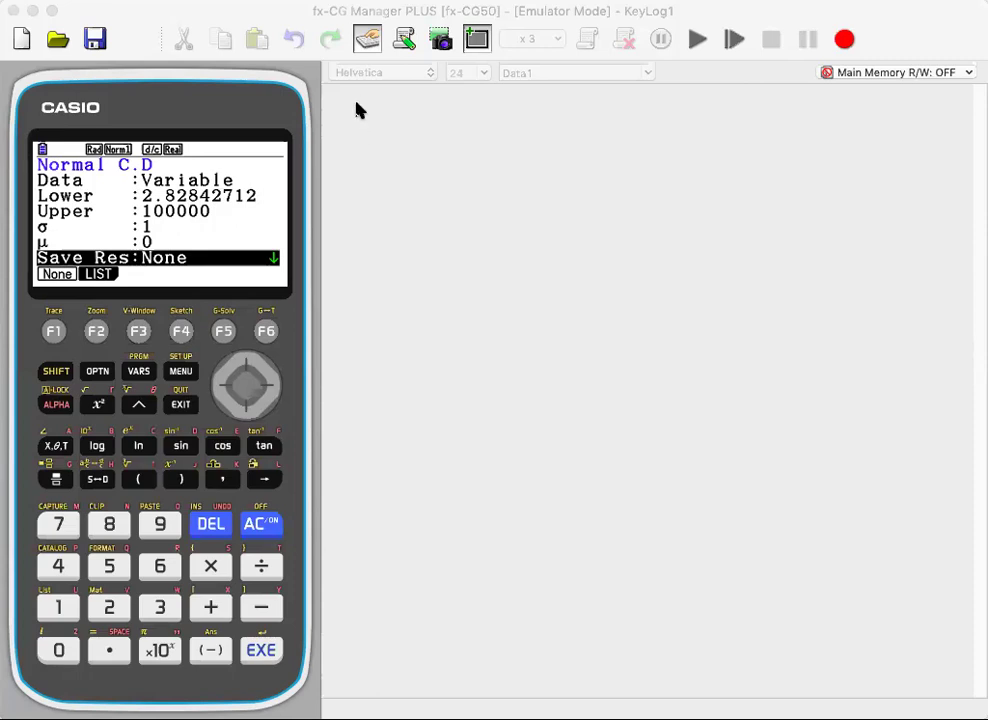
- Handwrite the distribution X ~ N(100, 50) at the top of the blank area beside the calculator
{"action": "left_click_drag", "start_coordinate": [349, 101], "coordinate": [370, 124]}
{"action": "left_click_drag", "start_coordinate": [370, 101], "coordinate": [349, 124]}
{"action": "left_click_drag", "start_coordinate": [378, 117], "coordinate": [407, 112]}
{"action": "mouse_move", "coordinate": [421, 107]}
{"action": "left_mouse_down"}
{"action": "mouse_move", "coordinate": [421, 123]}
{"action": "mouse_move", "coordinate": [440, 106]}
{"action": "mouse_move", "coordinate": [458, 129]}
{"action": "mouse_move", "coordinate": [476, 129]}
{"action": "left_mouse_up"}
{"action": "left_click_drag", "start_coordinate": [493, 109], "coordinate": [507, 110]}
{"action": "mouse_move", "coordinate": [521, 121]}
{"action": "left_mouse_down"}
{"action": "mouse_move", "coordinate": [517, 132]}
{"action": "mouse_move", "coordinate": [555, 105]}
{"action": "left_mouse_up"}
{"action": "mouse_move", "coordinate": [541, 107]}
{"action": "left_mouse_down"}
{"action": "mouse_move", "coordinate": [537, 130]}
{"action": "mouse_move", "coordinate": [566, 111]}
{"action": "mouse_move", "coordinate": [584, 132]}
{"action": "left_mouse_up"}
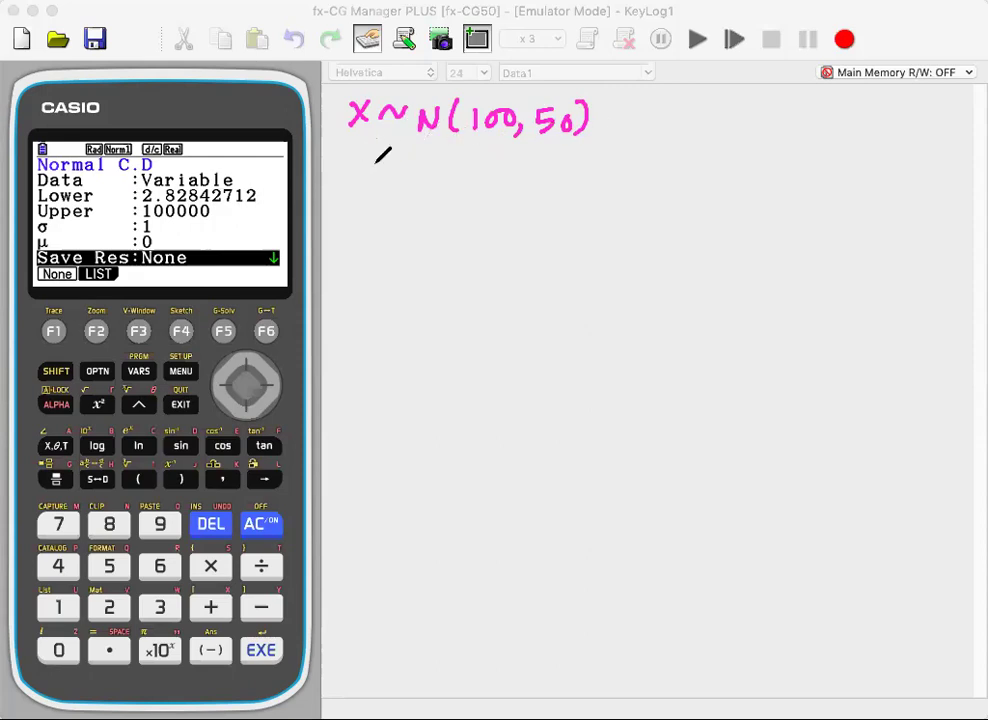
- Handwrite the standard normal distribution Z ~ N(0, 1) below the X distribution
{"action": "left_click_drag", "start_coordinate": [350, 157], "coordinate": [377, 168]}
{"action": "mouse_move", "coordinate": [386, 165]}
{"action": "left_mouse_down"}
{"action": "mouse_move", "coordinate": [455, 152]}
{"action": "mouse_move", "coordinate": [467, 177]}
{"action": "mouse_move", "coordinate": [497, 158]}
{"action": "left_mouse_up"}
{"action": "mouse_move", "coordinate": [512, 166]}
{"action": "left_mouse_down"}
{"action": "mouse_move", "coordinate": [542, 173]}
{"action": "mouse_move", "coordinate": [532, 176]}
{"action": "mouse_move", "coordinate": [563, 152]}
{"action": "mouse_move", "coordinate": [562, 182]}
{"action": "left_mouse_up"}
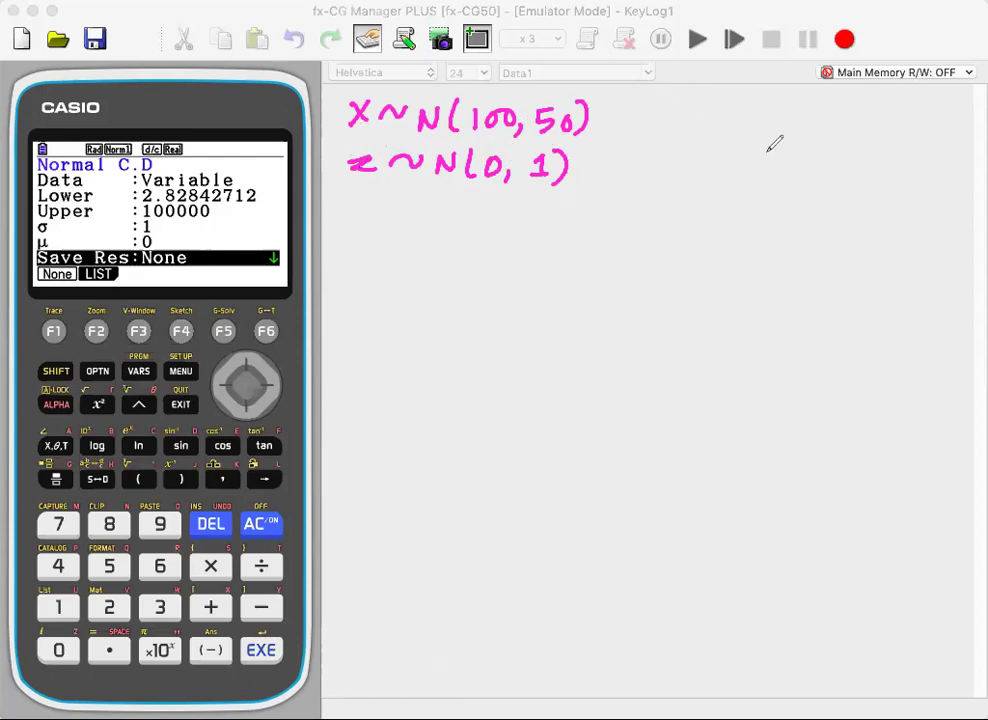
- Sketch a bell curve over an axis labelled x, with a dashed centre line labelled μ = 100
{"action": "mouse_move", "coordinate": [860, 160]}
{"action": "left_mouse_down"}
{"action": "mouse_move", "coordinate": [689, 160]}
{"action": "mouse_move", "coordinate": [789, 102]}
{"action": "mouse_move", "coordinate": [837, 150]}
{"action": "left_mouse_up"}
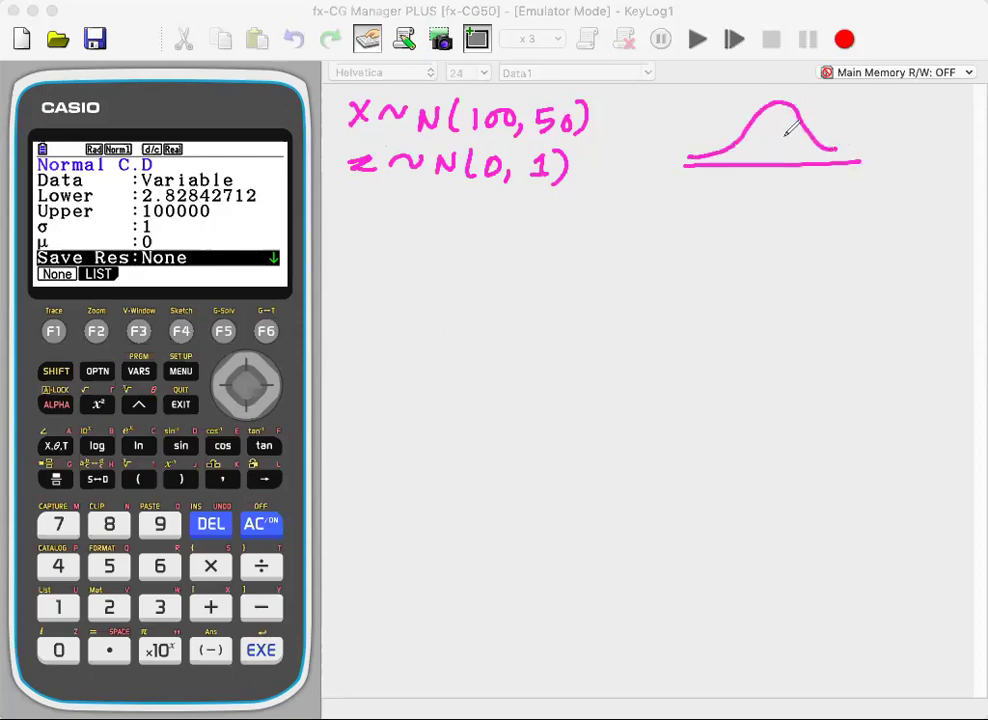
{"action": "left_click_drag", "start_coordinate": [780, 104], "coordinate": [780, 115]}
{"action": "left_click_drag", "start_coordinate": [780, 124], "coordinate": [780, 136]}
{"action": "left_click_drag", "start_coordinate": [779, 146], "coordinate": [779, 158]}
{"action": "left_click_drag", "start_coordinate": [874, 157], "coordinate": [885, 168]}
{"action": "left_click_drag", "start_coordinate": [885, 156], "coordinate": [874, 168]}
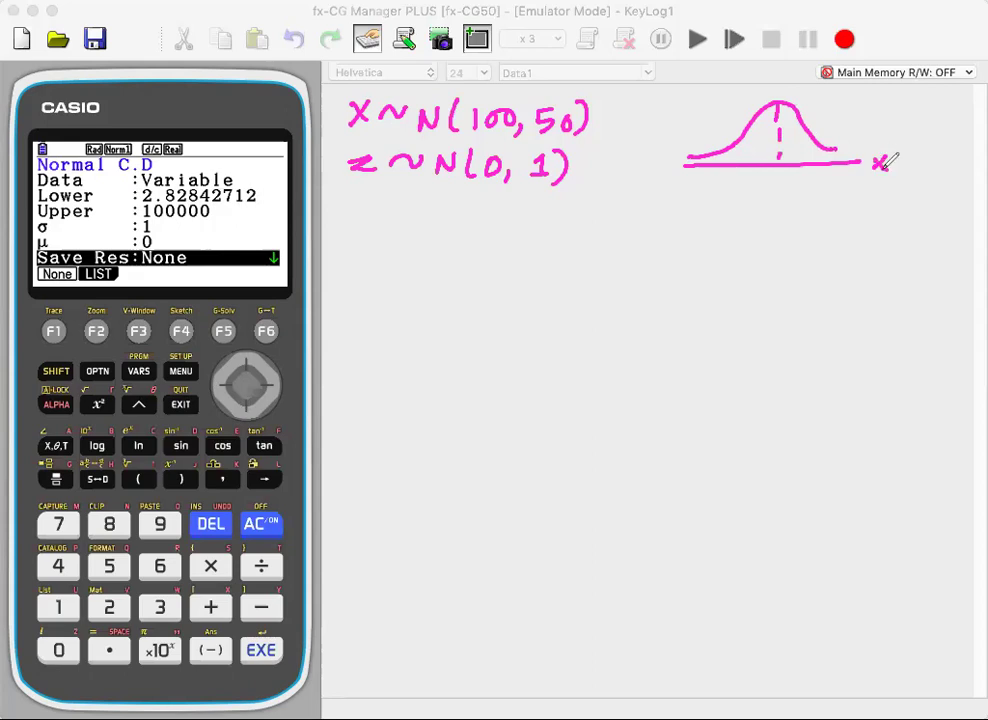
{"action": "mouse_move", "coordinate": [771, 177]}
{"action": "left_mouse_down"}
{"action": "mouse_move", "coordinate": [769, 199]}
{"action": "mouse_move", "coordinate": [816, 195]}
{"action": "left_mouse_up"}
{"action": "left_click_drag", "start_coordinate": [807, 202], "coordinate": [826, 204]}
{"action": "left_click_drag", "start_coordinate": [838, 194], "coordinate": [859, 195]}
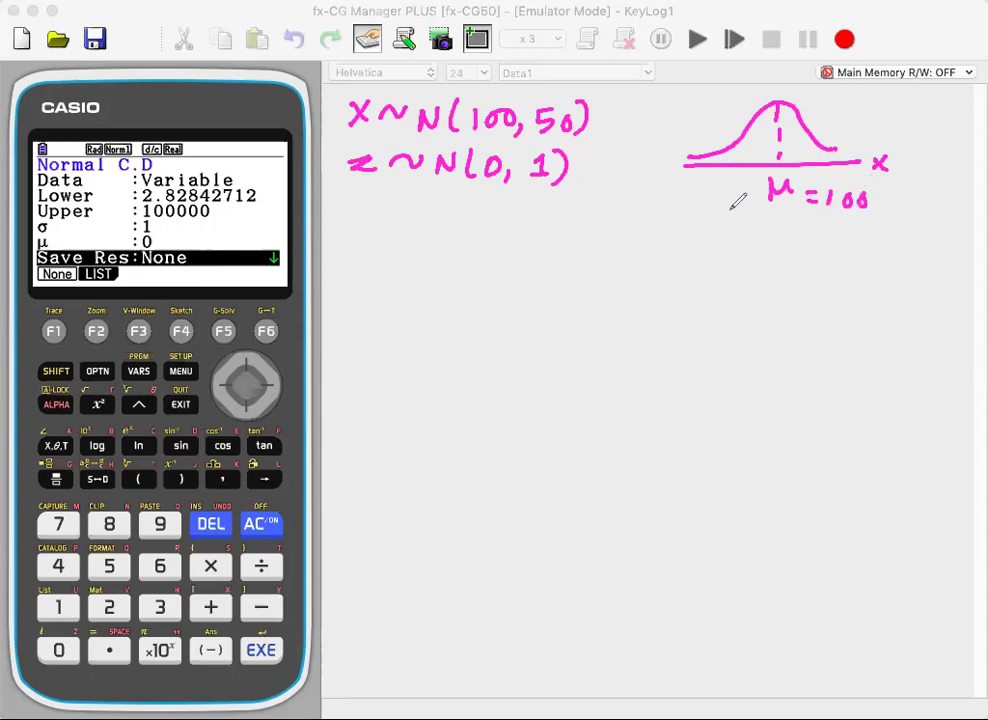
- Sketch a wider bell curve below the first, over an axis labelled z with its centre line marked 0
{"action": "left_click_drag", "start_coordinate": [903, 265], "coordinate": [643, 262]}
{"action": "mouse_move", "coordinate": [881, 249]}
{"action": "left_mouse_down"}
{"action": "mouse_move", "coordinate": [819, 234]}
{"action": "mouse_move", "coordinate": [741, 231]}
{"action": "mouse_move", "coordinate": [686, 248]}
{"action": "left_mouse_up"}
{"action": "left_click_drag", "start_coordinate": [775, 229], "coordinate": [775, 246]}
{"action": "left_click_drag", "start_coordinate": [903, 267], "coordinate": [923, 278]}
{"action": "left_click_drag", "start_coordinate": [772, 287], "coordinate": [773, 289]}
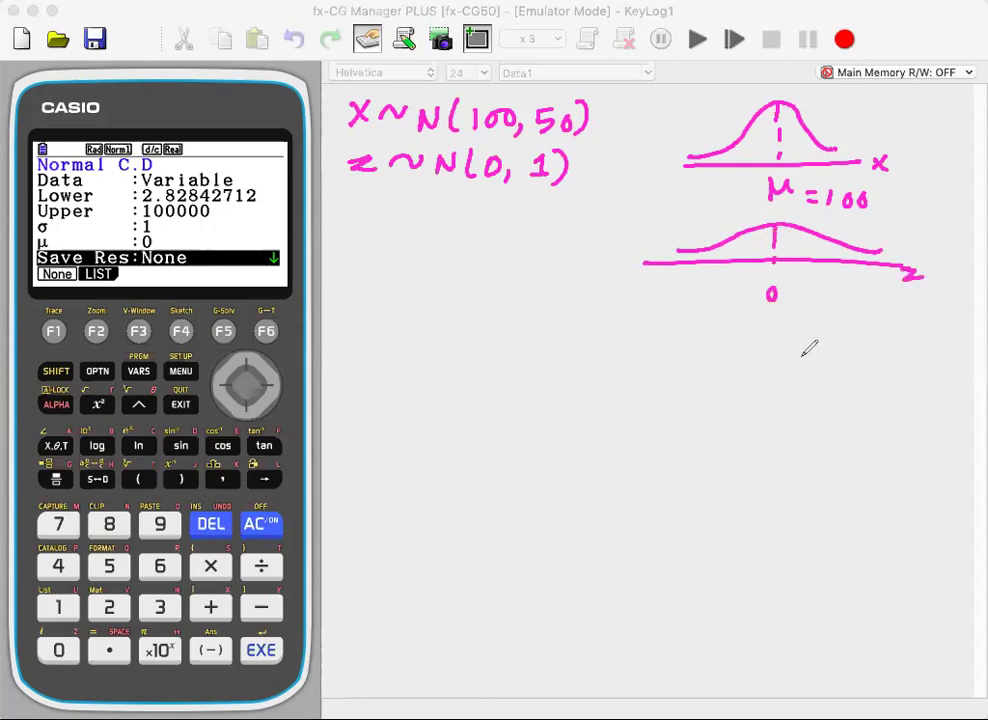
- Connect x = 90 to z on both curves with a dashed line, and point z to the formula (x − μ)/σ
{"action": "left_click_drag", "start_coordinate": [739, 132], "coordinate": [735, 282]}
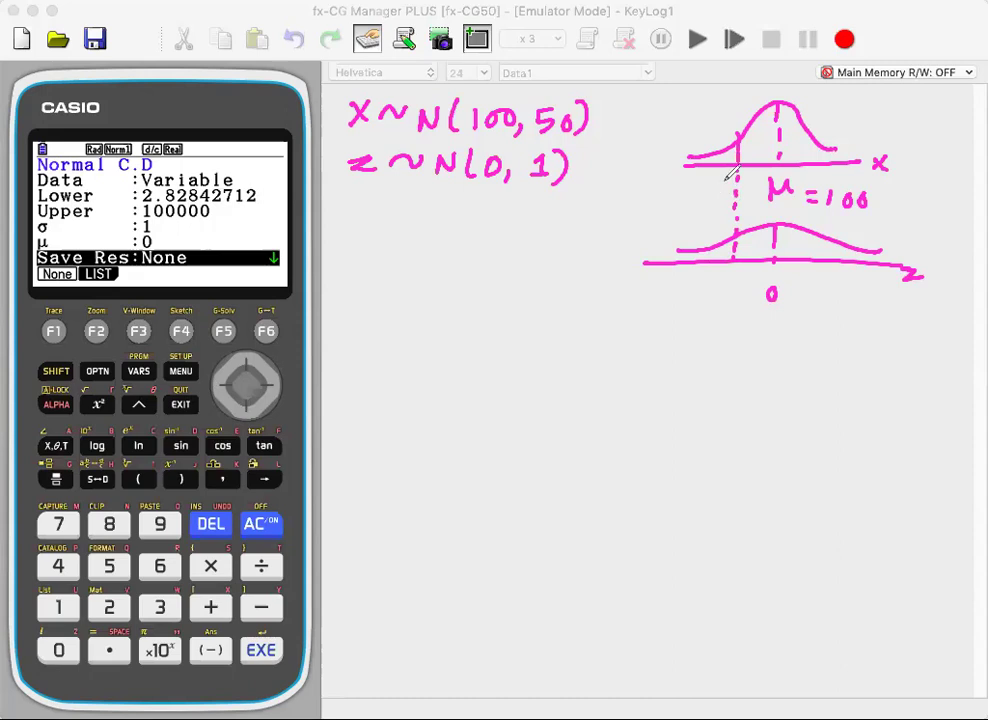
{"action": "mouse_move", "coordinate": [699, 174]}
{"action": "left_mouse_down"}
{"action": "mouse_move", "coordinate": [714, 190]}
{"action": "mouse_move", "coordinate": [752, 192]}
{"action": "mouse_move", "coordinate": [735, 196]}
{"action": "mouse_move", "coordinate": [744, 192]}
{"action": "left_mouse_up"}
{"action": "mouse_move", "coordinate": [713, 286]}
{"action": "left_mouse_down"}
{"action": "mouse_move", "coordinate": [747, 302]}
{"action": "mouse_move", "coordinate": [736, 338]}
{"action": "mouse_move", "coordinate": [789, 363]}
{"action": "mouse_move", "coordinate": [782, 374]}
{"action": "mouse_move", "coordinate": [819, 392]}
{"action": "left_mouse_up"}
{"action": "left_click", "coordinate": [737, 296]}
{"action": "mouse_move", "coordinate": [819, 374]}
{"action": "left_mouse_down"}
{"action": "mouse_move", "coordinate": [803, 392]}
{"action": "mouse_move", "coordinate": [831, 383]}
{"action": "left_mouse_up"}
{"action": "mouse_move", "coordinate": [837, 390]}
{"action": "left_mouse_down"}
{"action": "mouse_move", "coordinate": [858, 371]}
{"action": "mouse_move", "coordinate": [862, 390]}
{"action": "left_mouse_up"}
{"action": "mouse_move", "coordinate": [783, 409]}
{"action": "left_mouse_down"}
{"action": "mouse_move", "coordinate": [879, 405]}
{"action": "mouse_move", "coordinate": [852, 420]}
{"action": "left_mouse_up"}
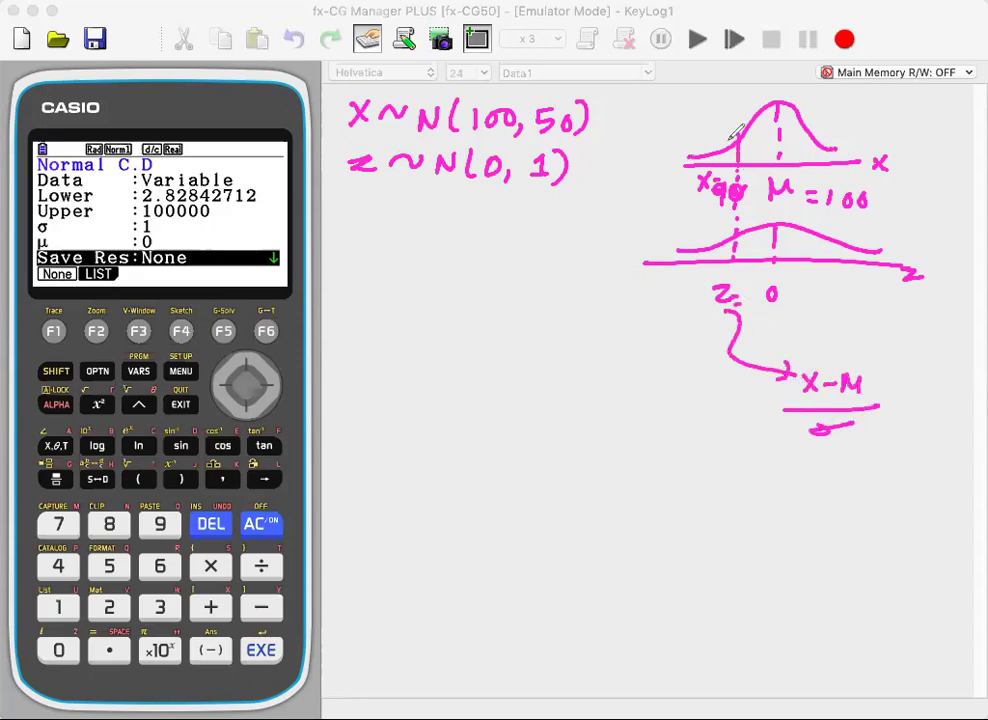
- Draw a dashed line to the right of the mean through both bell curves
{"action": "left_click_drag", "start_coordinate": [799, 121], "coordinate": [798, 154]}
{"action": "left_click_drag", "start_coordinate": [804, 224], "coordinate": [805, 236]}
{"action": "left_click_drag", "start_coordinate": [806, 243], "coordinate": [809, 263]}
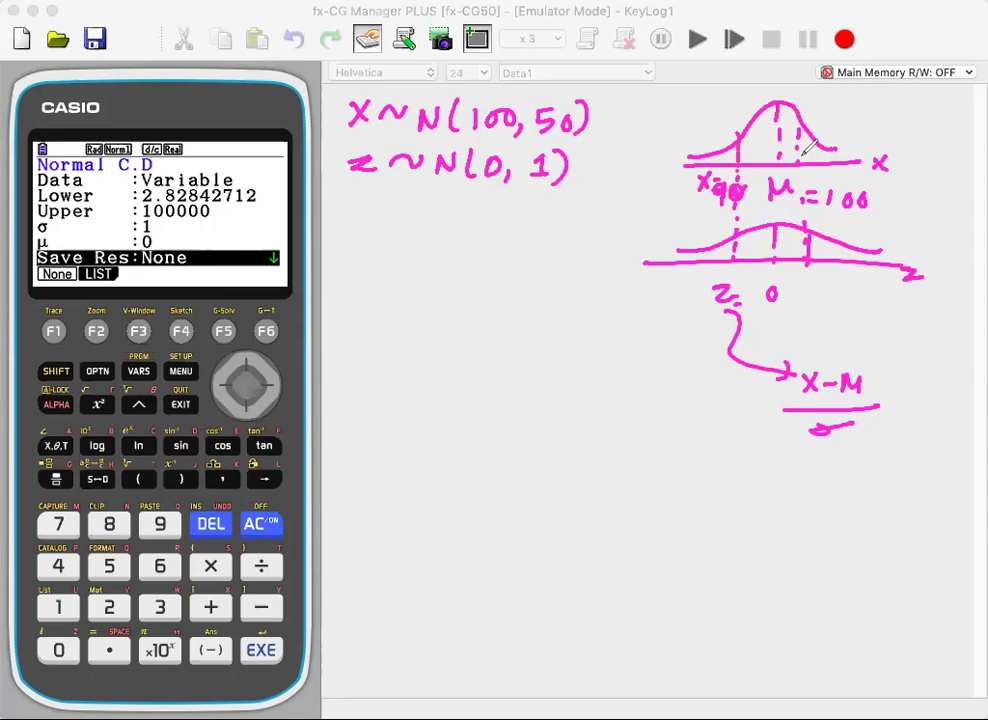
- Tick both bell curves, and circle the calculator's Normal C.D parameters and the tick beside the x curve
{"action": "left_click_drag", "start_coordinate": [871, 128], "coordinate": [904, 117]}
{"action": "left_click_drag", "start_coordinate": [908, 236], "coordinate": [945, 222]}
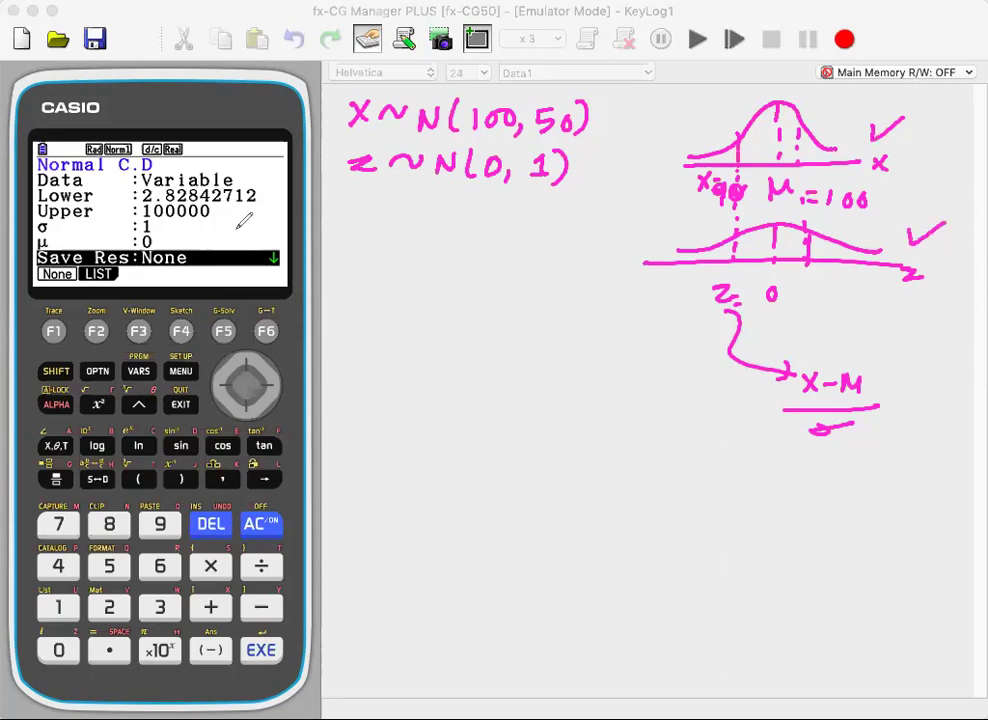
{"action": "left_click_drag", "start_coordinate": [135, 168], "coordinate": [130, 172]}
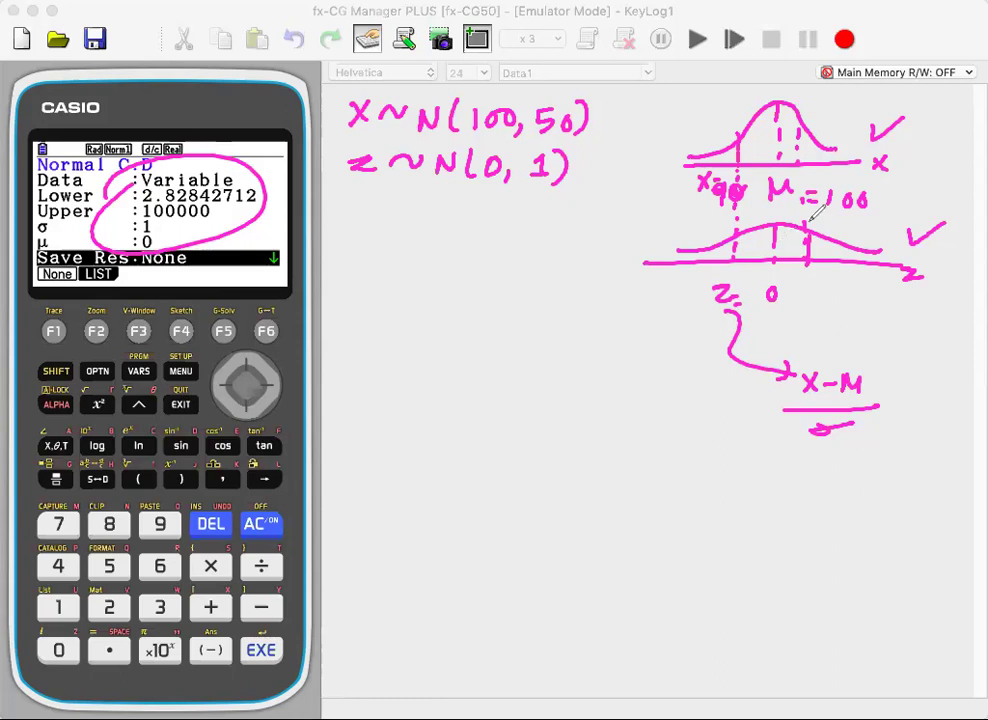
{"action": "left_click_drag", "start_coordinate": [878, 95], "coordinate": [893, 147]}
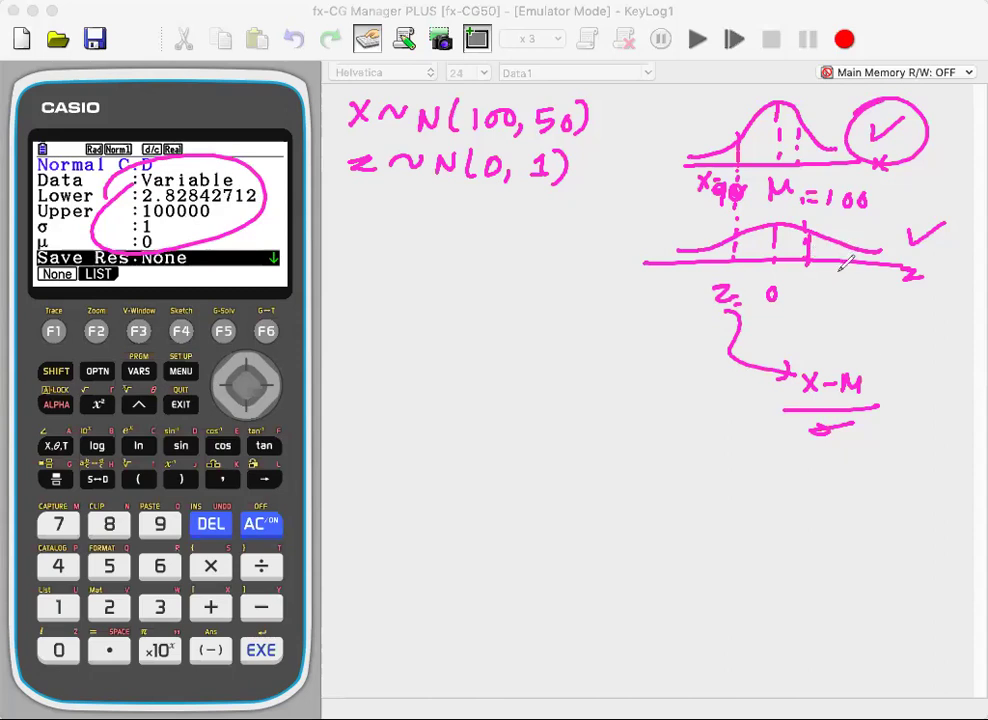
- Clear all annotations and handwrite the new distribution x ~ N(μ, 100²)
{"action": "key", "text": "Delete"}
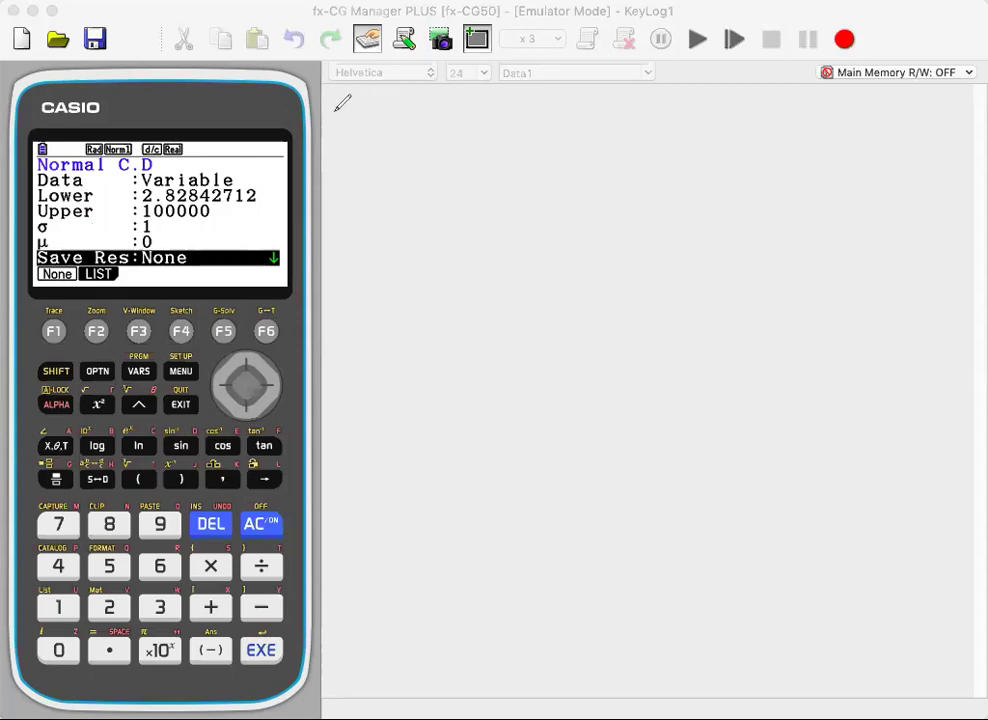
{"action": "mouse_move", "coordinate": [337, 103]}
{"action": "left_mouse_down"}
{"action": "mouse_move", "coordinate": [356, 121]}
{"action": "mouse_move", "coordinate": [338, 121]}
{"action": "mouse_move", "coordinate": [433, 100]}
{"action": "mouse_move", "coordinate": [453, 128]}
{"action": "mouse_move", "coordinate": [472, 110]}
{"action": "mouse_move", "coordinate": [500, 112]}
{"action": "left_mouse_up"}
{"action": "left_click_drag", "start_coordinate": [510, 116], "coordinate": [503, 128]}
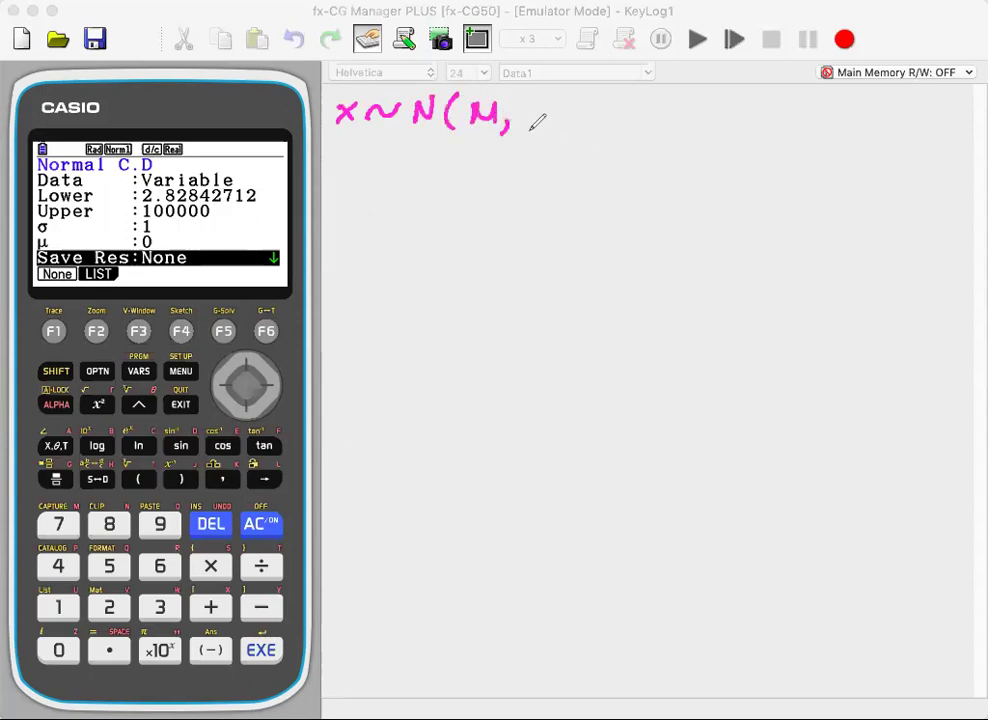
{"action": "mouse_move", "coordinate": [531, 108]}
{"action": "left_mouse_down"}
{"action": "mouse_move", "coordinate": [527, 127]}
{"action": "mouse_move", "coordinate": [551, 112]}
{"action": "mouse_move", "coordinate": [616, 104]}
{"action": "mouse_move", "coordinate": [598, 143]}
{"action": "left_mouse_up"}
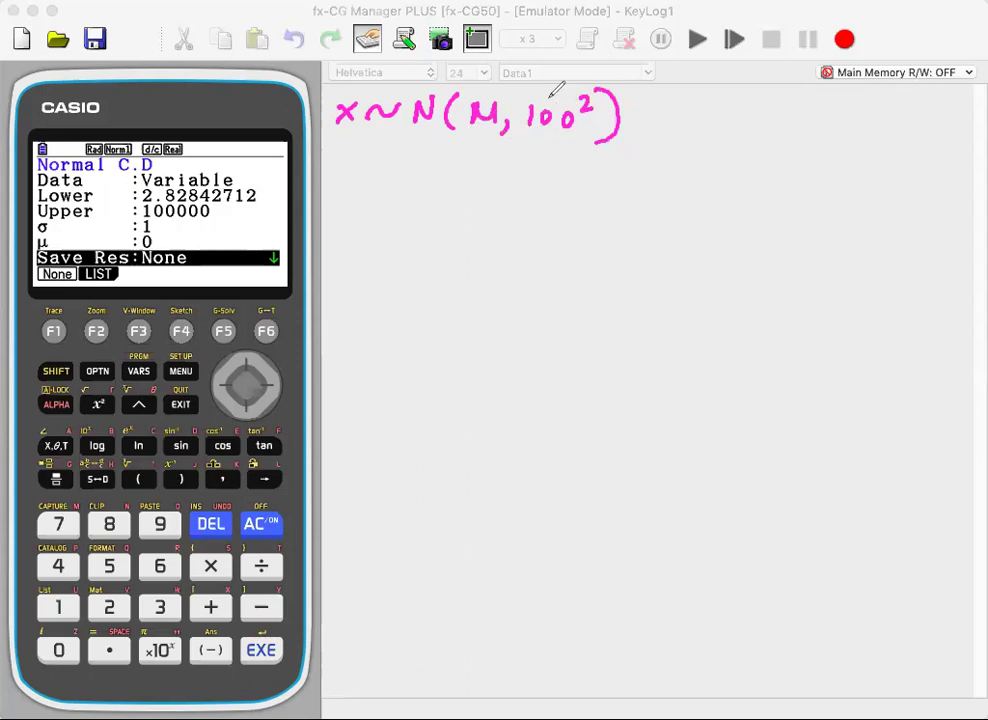
- Circle x and underline μ and 100² in the distribution statement
{"action": "left_click_drag", "start_coordinate": [338, 90], "coordinate": [348, 94]}
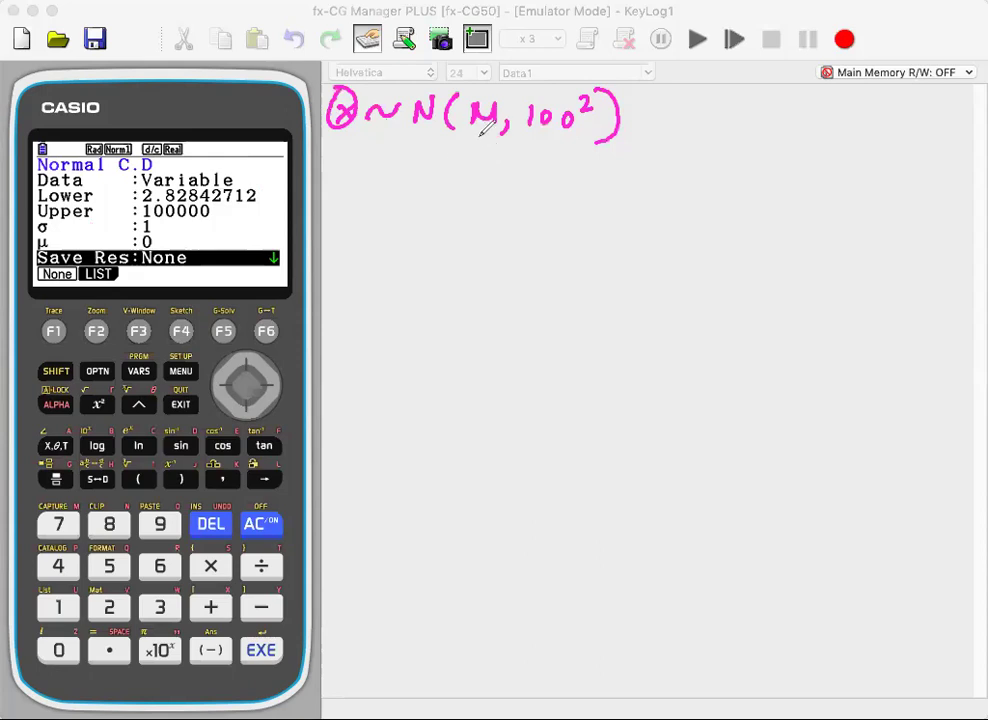
{"action": "left_click_drag", "start_coordinate": [461, 140], "coordinate": [493, 139]}
{"action": "left_click_drag", "start_coordinate": [524, 149], "coordinate": [572, 147]}
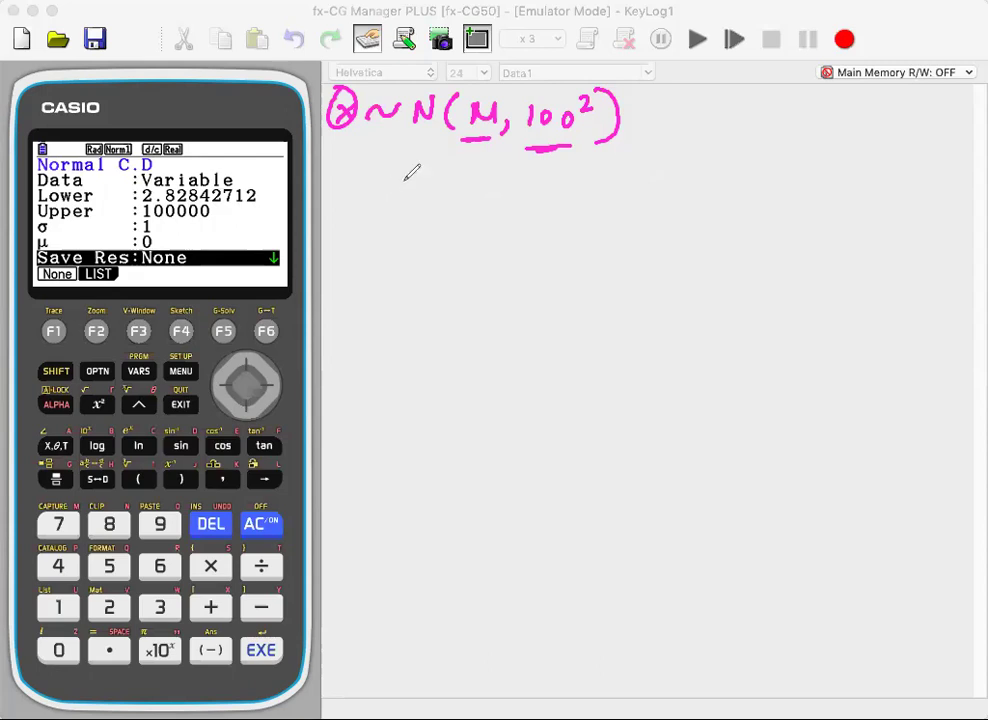
- Handwrite P(x > 150) = 0.8 below the distribution and label it with an arrow as the hypothesis
{"action": "mouse_move", "coordinate": [341, 186]}
{"action": "left_mouse_down"}
{"action": "mouse_move", "coordinate": [342, 214]}
{"action": "mouse_move", "coordinate": [346, 202]}
{"action": "mouse_move", "coordinate": [411, 212]}
{"action": "left_mouse_up"}
{"action": "mouse_move", "coordinate": [410, 190]}
{"action": "left_mouse_down"}
{"action": "mouse_move", "coordinate": [394, 213]}
{"action": "mouse_move", "coordinate": [447, 202]}
{"action": "mouse_move", "coordinate": [433, 215]}
{"action": "left_mouse_up"}
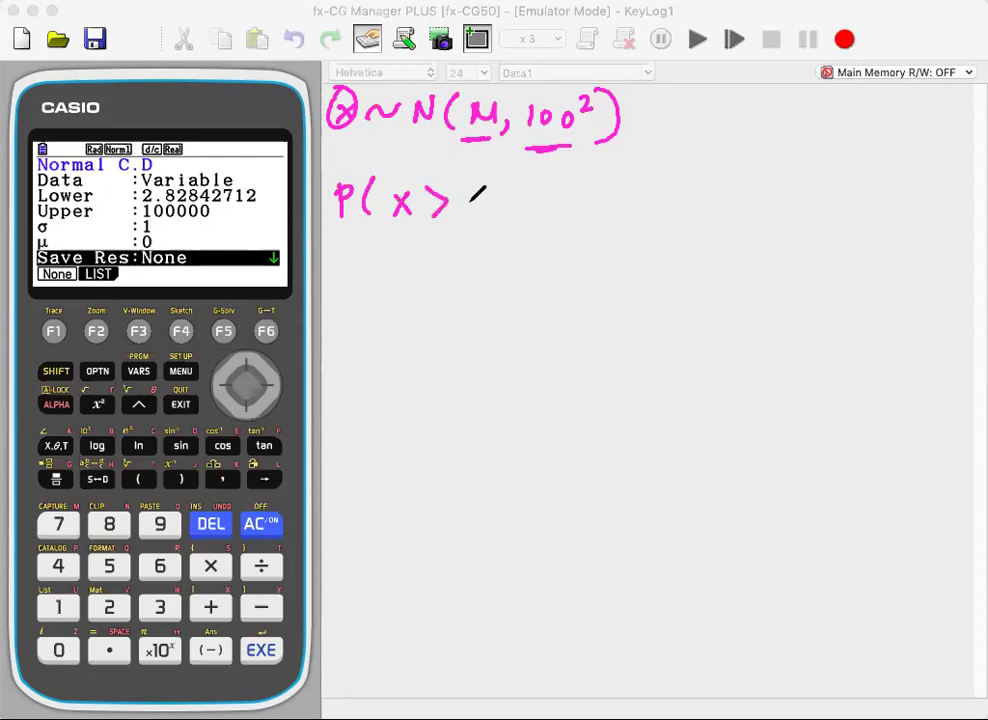
{"action": "mouse_move", "coordinate": [470, 193]}
{"action": "left_mouse_down"}
{"action": "mouse_move", "coordinate": [469, 214]}
{"action": "mouse_move", "coordinate": [526, 193]}
{"action": "left_mouse_up"}
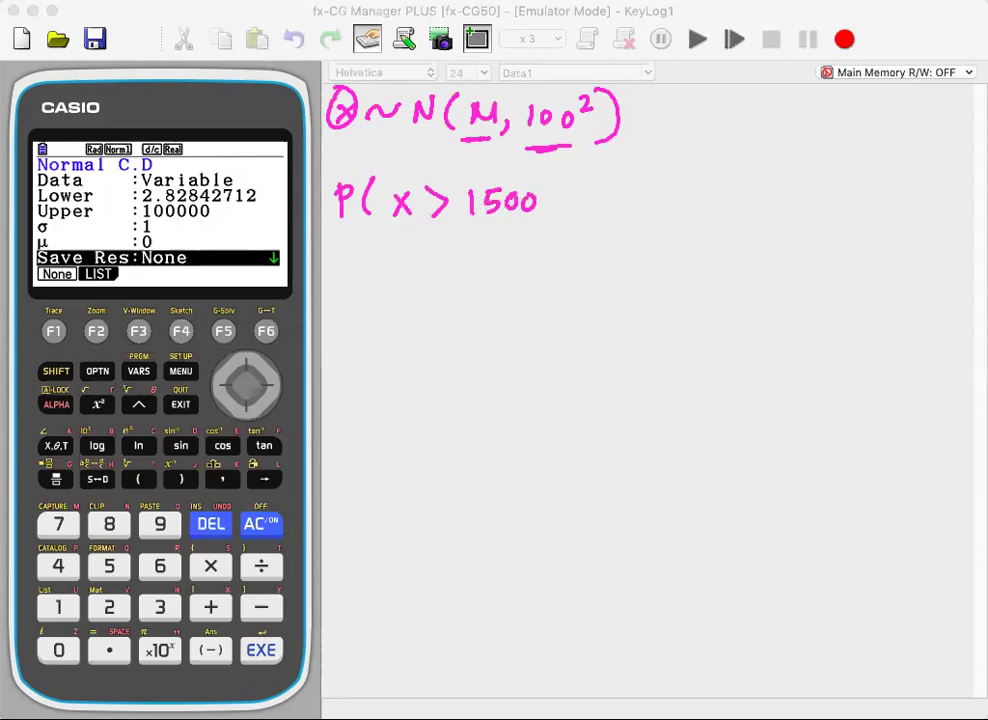
{"action": "left_click_drag", "start_coordinate": [505, 202], "coordinate": [540, 205]}
{"action": "mouse_move", "coordinate": [514, 190]}
{"action": "left_mouse_down"}
{"action": "mouse_move", "coordinate": [546, 213]}
{"action": "mouse_move", "coordinate": [598, 196]}
{"action": "left_mouse_up"}
{"action": "mouse_move", "coordinate": [578, 209]}
{"action": "left_mouse_down"}
{"action": "mouse_move", "coordinate": [635, 192]}
{"action": "mouse_move", "coordinate": [688, 200]}
{"action": "left_mouse_up"}
{"action": "left_click", "coordinate": [657, 201]}
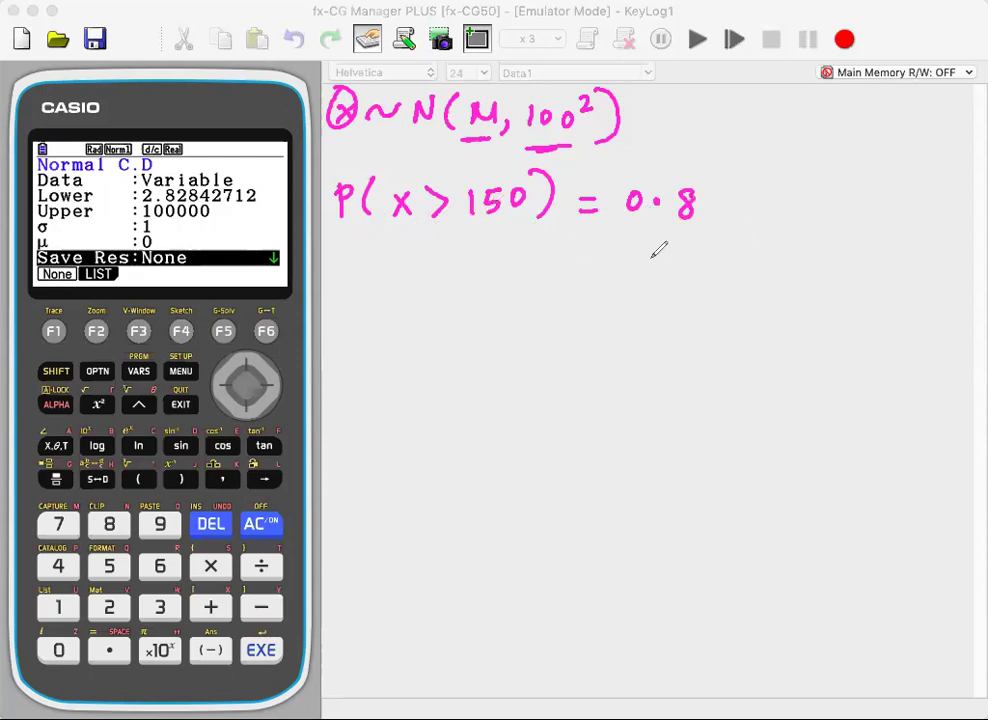
{"action": "mouse_move", "coordinate": [748, 196]}
{"action": "left_mouse_down"}
{"action": "mouse_move", "coordinate": [739, 203]}
{"action": "mouse_move", "coordinate": [857, 203]}
{"action": "mouse_move", "coordinate": [846, 216]}
{"action": "mouse_move", "coordinate": [955, 218]}
{"action": "left_mouse_up"}
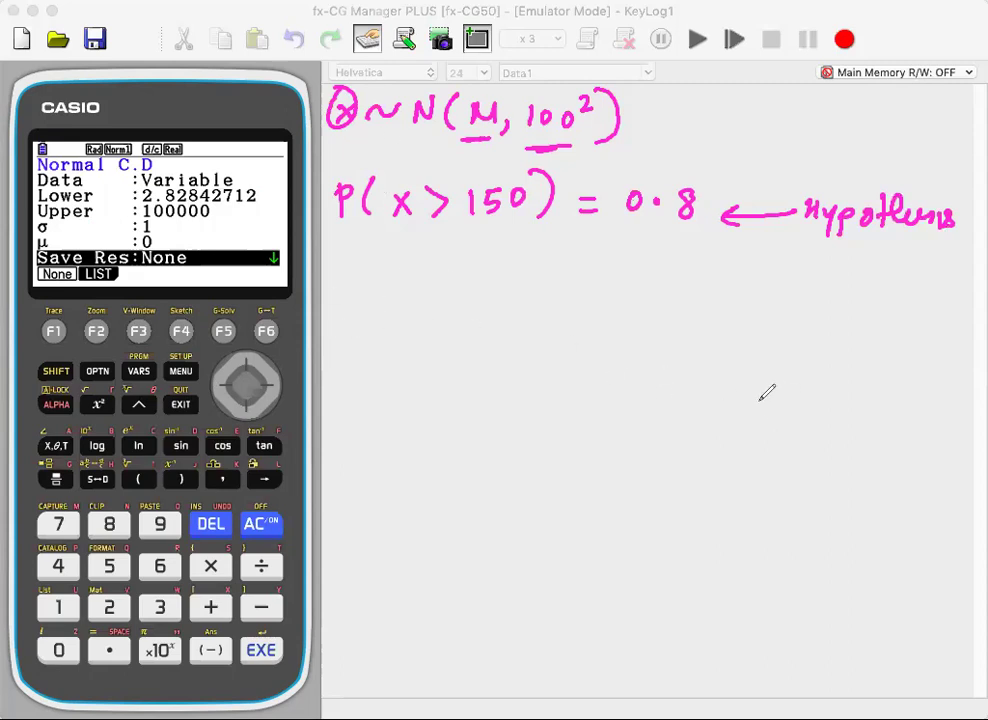
- Sketch a bell curve with a dashed centre line labelled μ, and underline 0.8 in the probability statement
{"action": "left_click_drag", "start_coordinate": [823, 372], "coordinate": [441, 385]}
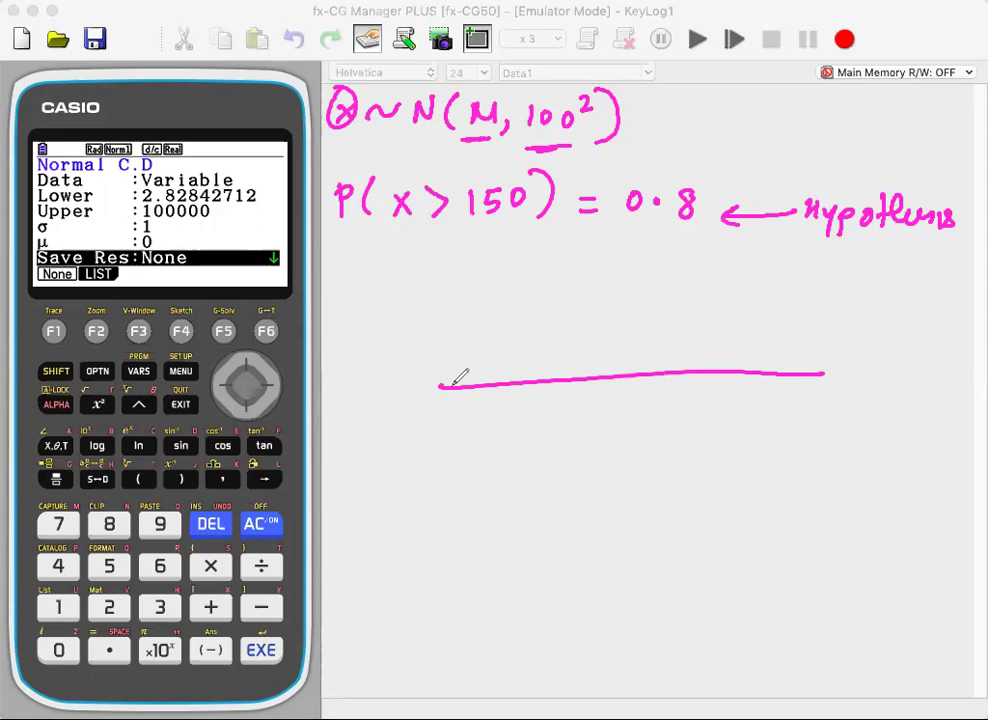
{"action": "left_click", "coordinate": [789, 360]}
{"action": "mouse_move", "coordinate": [790, 360]}
{"action": "left_mouse_down"}
{"action": "mouse_move", "coordinate": [569, 316]}
{"action": "mouse_move", "coordinate": [463, 372]}
{"action": "left_mouse_up"}
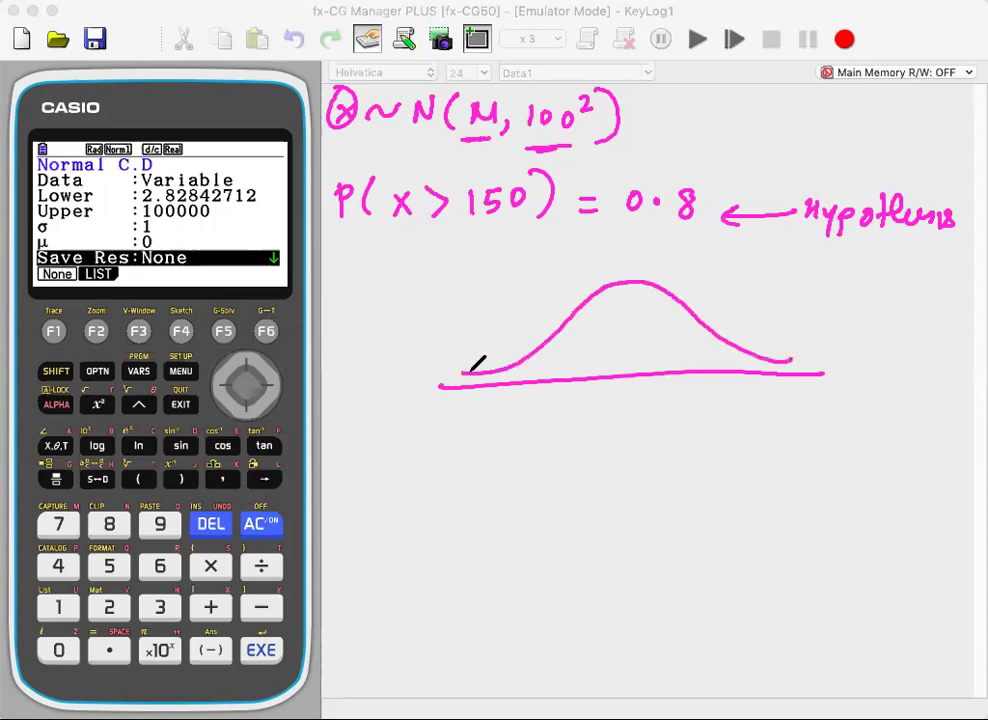
{"action": "mouse_move", "coordinate": [624, 285]}
{"action": "left_mouse_down"}
{"action": "mouse_move", "coordinate": [618, 410]}
{"action": "mouse_move", "coordinate": [634, 398]}
{"action": "left_mouse_up"}
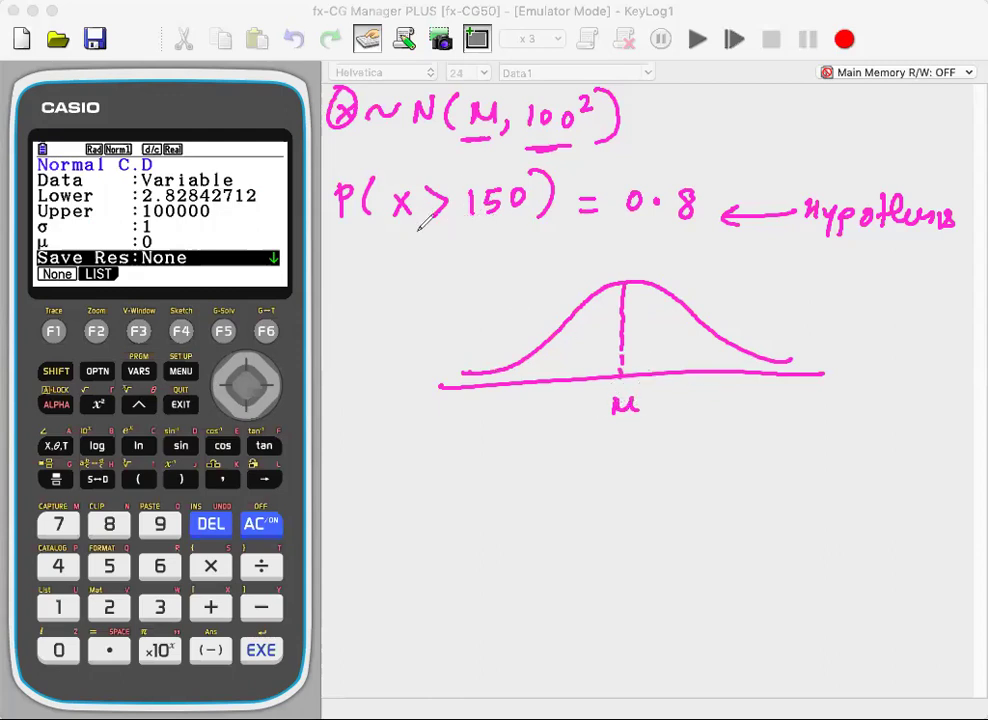
{"action": "left_click_drag", "start_coordinate": [684, 236], "coordinate": [615, 236]}
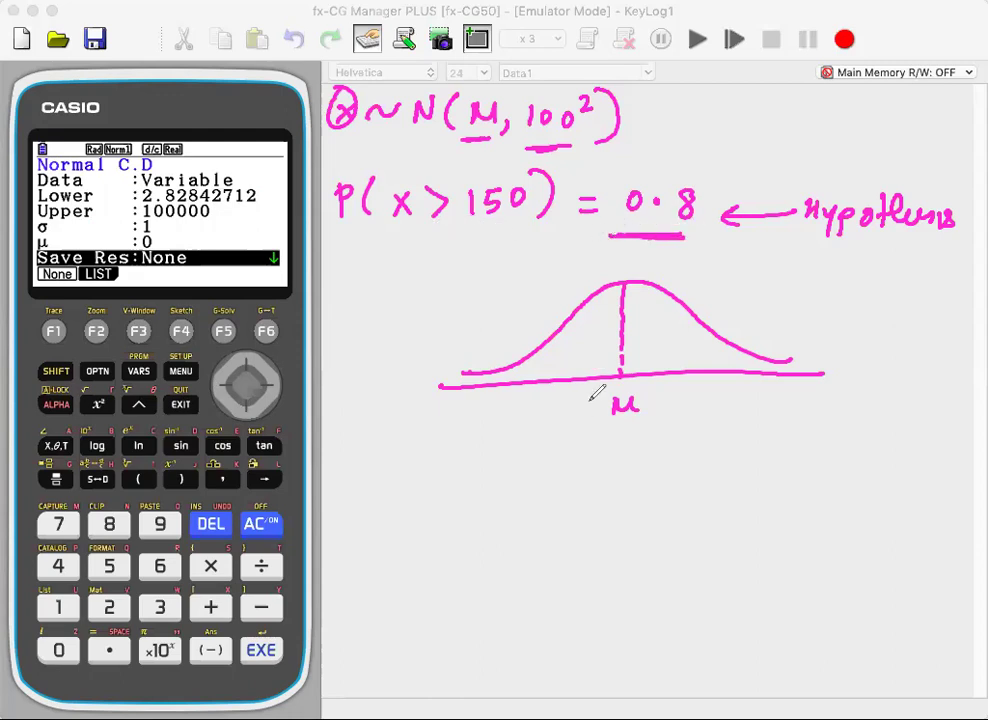
- Label the axis ends L and R, and mark the area to the right of μ as 0.5
{"action": "left_click_drag", "start_coordinate": [840, 355], "coordinate": [858, 369]}
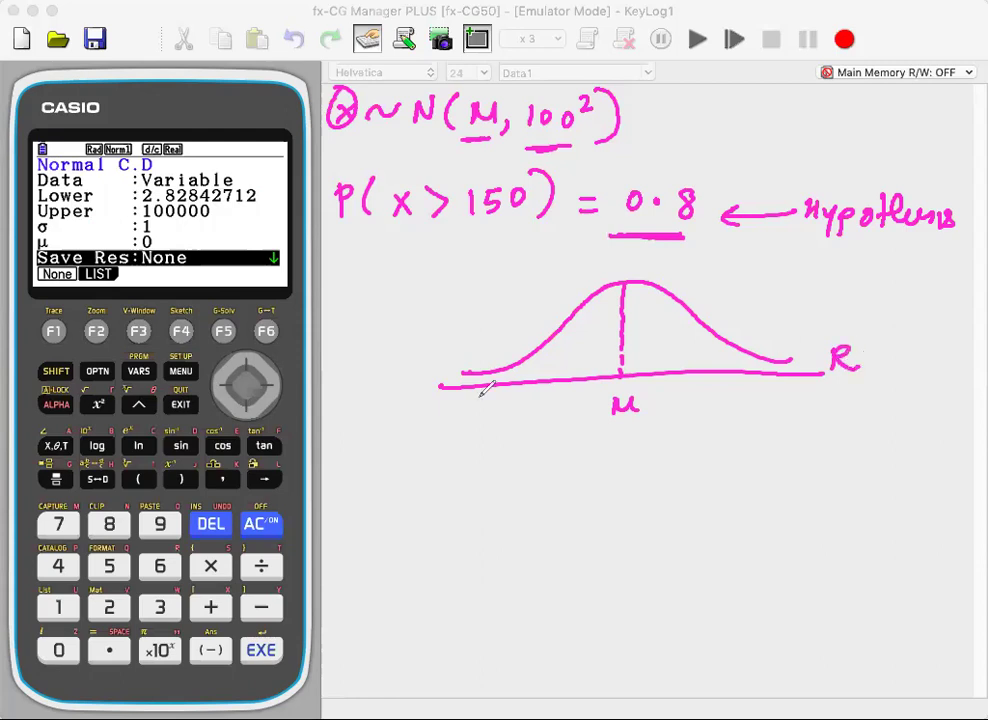
{"action": "left_click_drag", "start_coordinate": [392, 366], "coordinate": [407, 391]}
{"action": "mouse_move", "coordinate": [666, 326]}
{"action": "left_mouse_down"}
{"action": "mouse_move", "coordinate": [731, 295]}
{"action": "mouse_move", "coordinate": [756, 293]}
{"action": "mouse_move", "coordinate": [783, 310]}
{"action": "left_mouse_up"}
{"action": "left_click", "coordinate": [770, 302]}
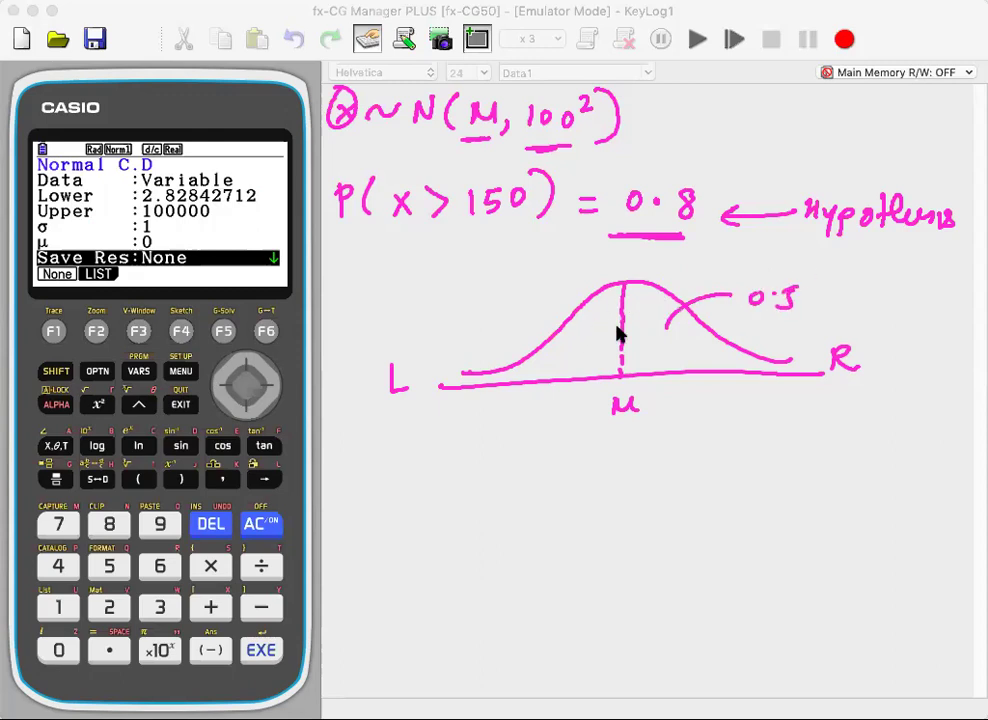
- Mark 150 to the left of μ on the curve, and shade the area to its right, labelled 0.8
{"action": "left_click_drag", "start_coordinate": [578, 313], "coordinate": [581, 360]}
{"action": "left_click_drag", "start_coordinate": [558, 404], "coordinate": [577, 406]}
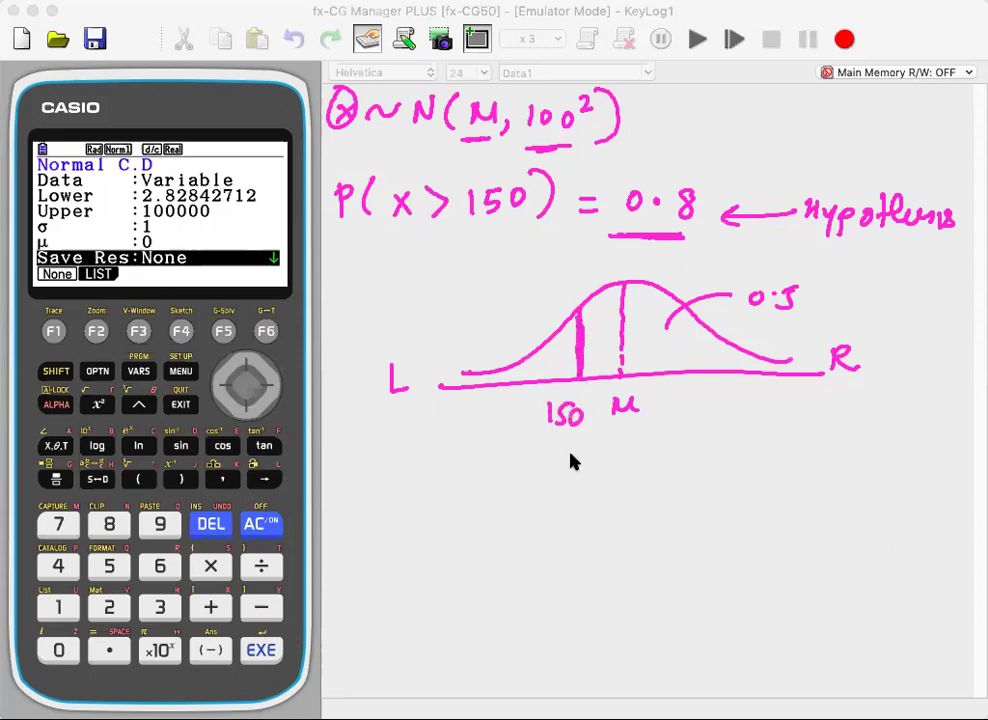
{"action": "mouse_move", "coordinate": [585, 363]}
{"action": "left_mouse_down"}
{"action": "mouse_move", "coordinate": [587, 346]}
{"action": "mouse_move", "coordinate": [673, 353]}
{"action": "mouse_move", "coordinate": [658, 338]}
{"action": "mouse_move", "coordinate": [730, 357]}
{"action": "mouse_move", "coordinate": [657, 309]}
{"action": "mouse_move", "coordinate": [701, 315]}
{"action": "mouse_move", "coordinate": [677, 316]}
{"action": "mouse_move", "coordinate": [730, 258]}
{"action": "mouse_move", "coordinate": [767, 269]}
{"action": "left_mouse_up"}
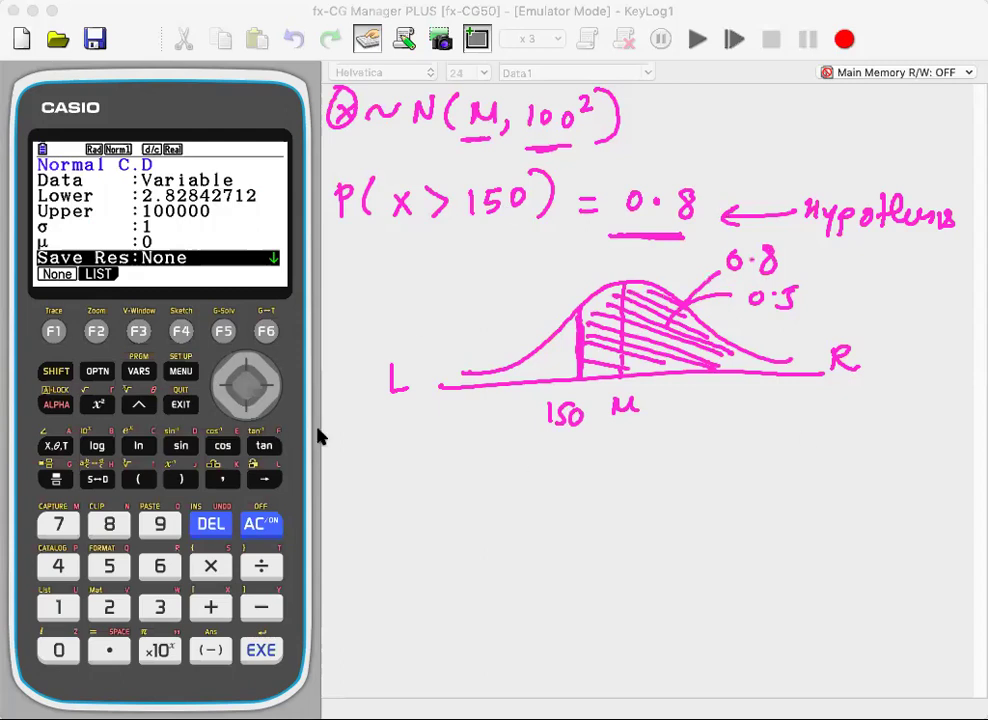
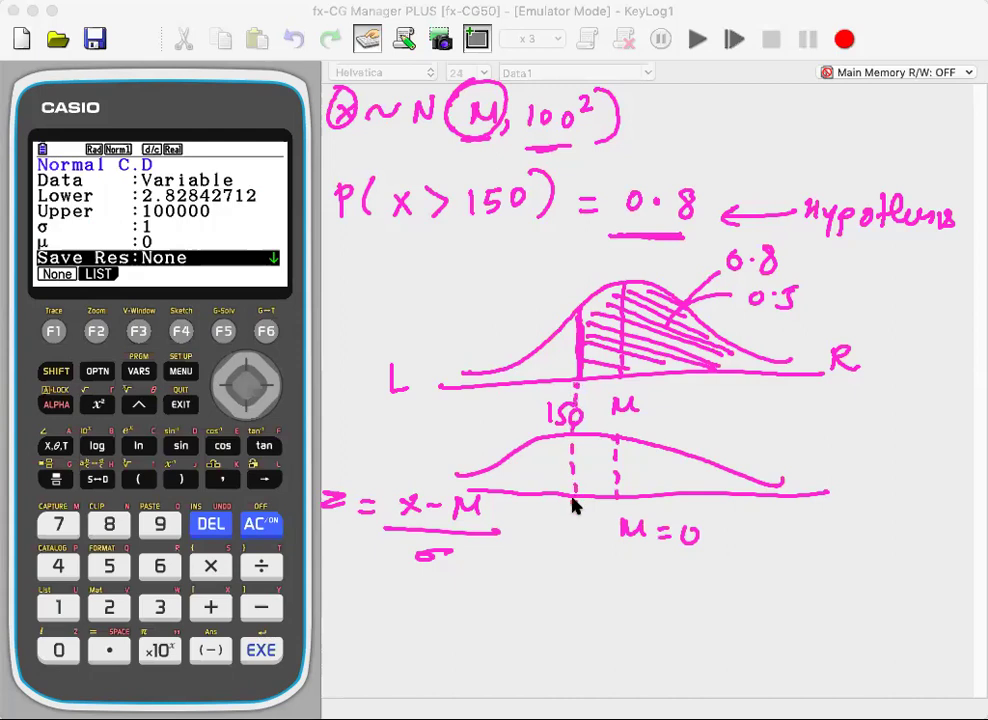
- Label the point below 150 on the lower standard normal curve as z
{"action": "left_click_drag", "start_coordinate": [548, 528], "coordinate": [562, 530]}
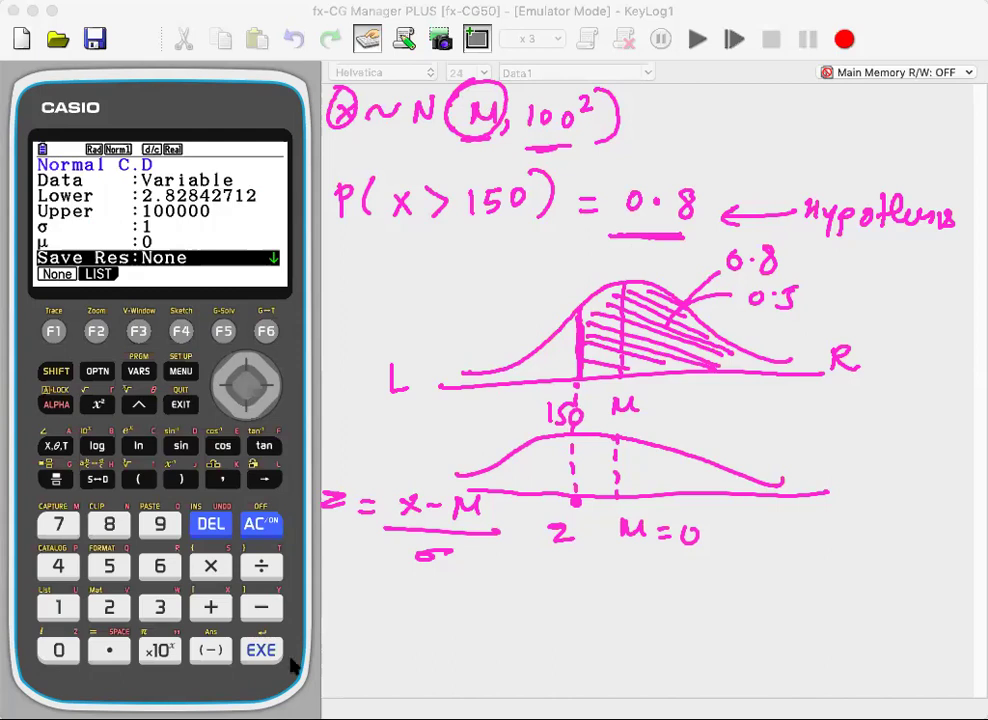
- Open the normal distribution functions in the calculator's Statistics mode
{"action": "left_click", "coordinate": [181, 410]}
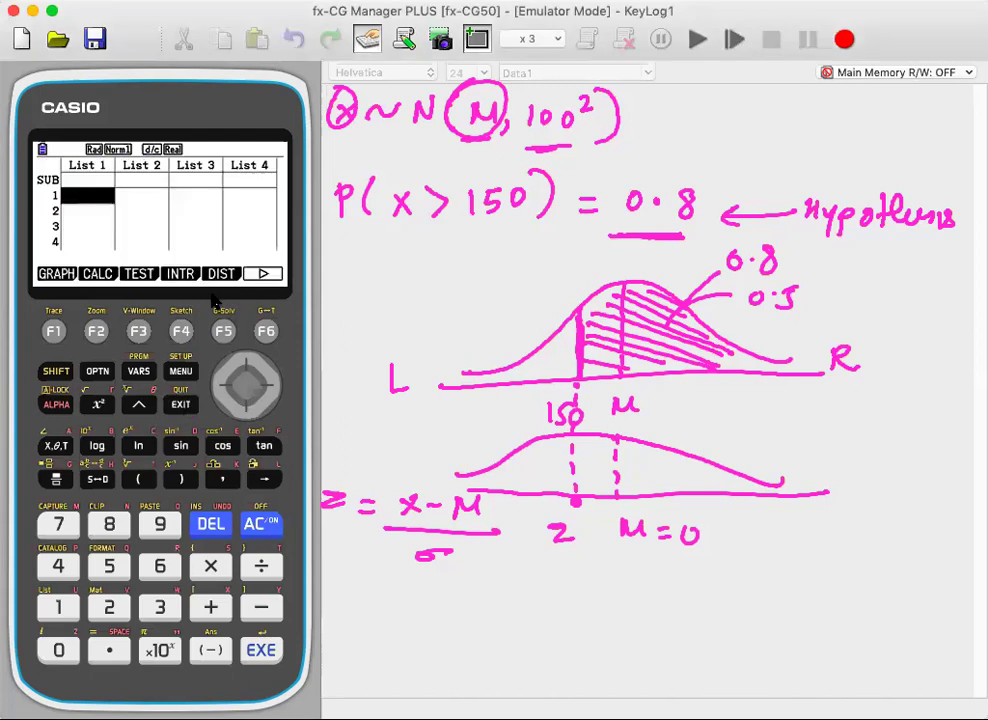
{"action": "key", "text": "Home"}
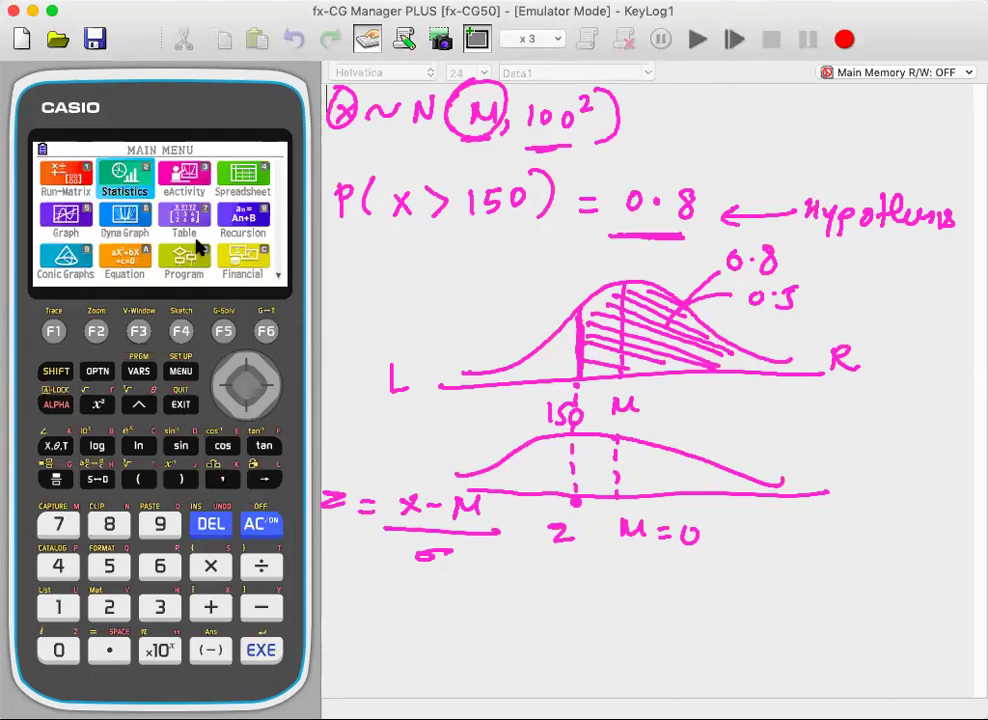
{"action": "left_click", "coordinate": [260, 650]}
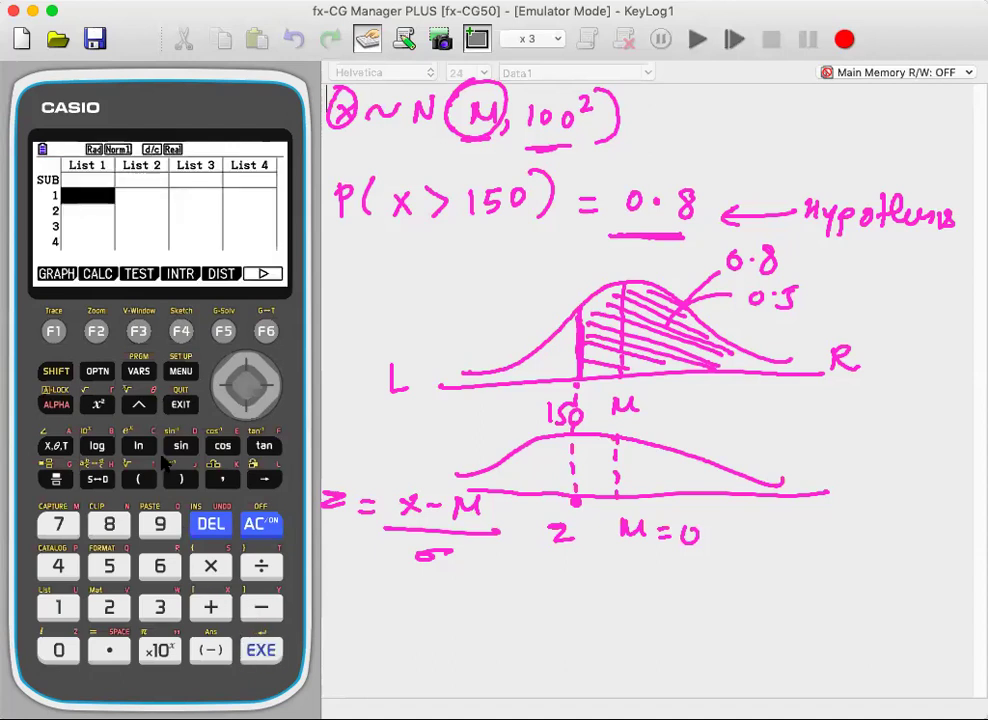
{"action": "key", "text": "F5"}
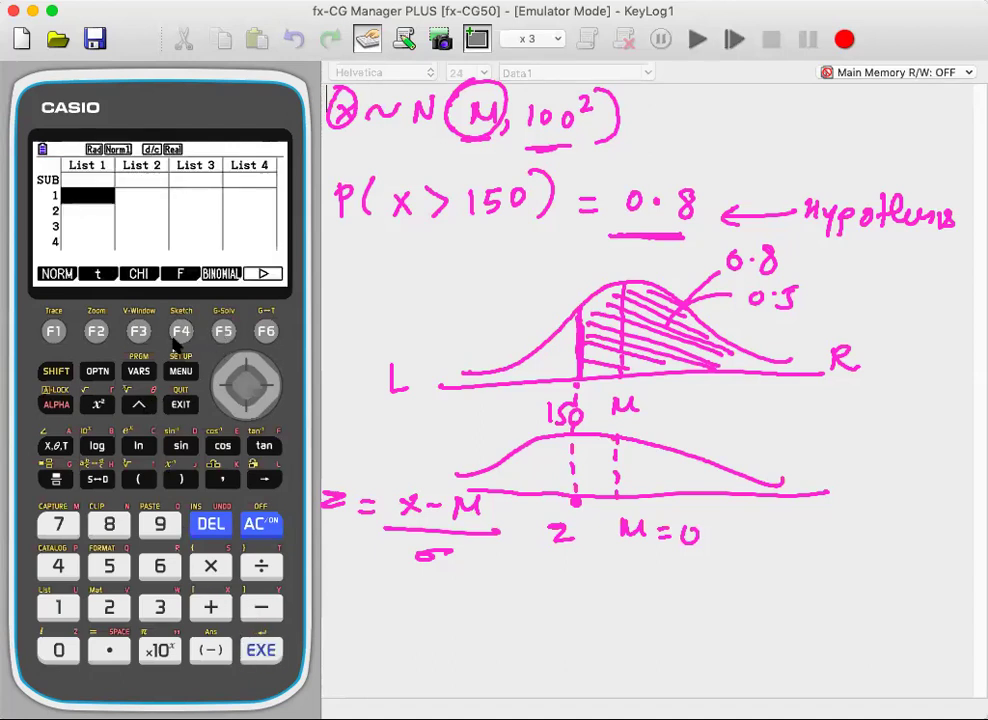
{"action": "key", "text": "F1"}
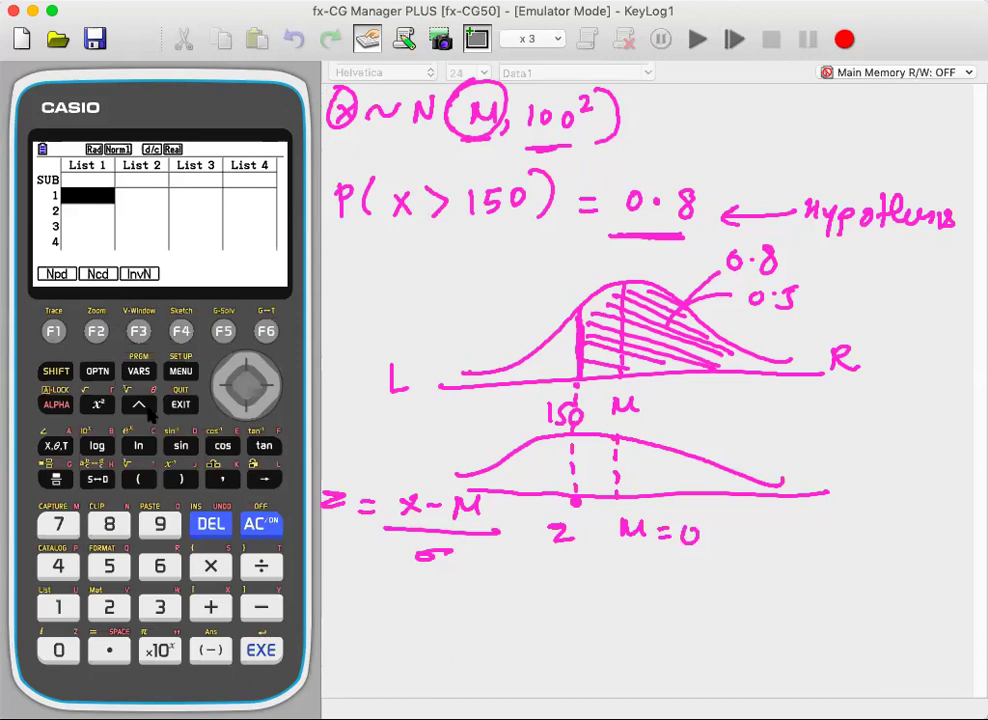
- Circle the Ncd and InvN options on the calculator display and point an arrow at each
{"action": "mouse_move", "coordinate": [97, 250]}
{"action": "left_mouse_down"}
{"action": "mouse_move", "coordinate": [97, 262]}
{"action": "mouse_move", "coordinate": [141, 256]}
{"action": "mouse_move", "coordinate": [124, 258]}
{"action": "mouse_move", "coordinate": [105, 224]}
{"action": "mouse_move", "coordinate": [98, 248]}
{"action": "mouse_move", "coordinate": [172, 217]}
{"action": "mouse_move", "coordinate": [158, 255]}
{"action": "left_mouse_up"}
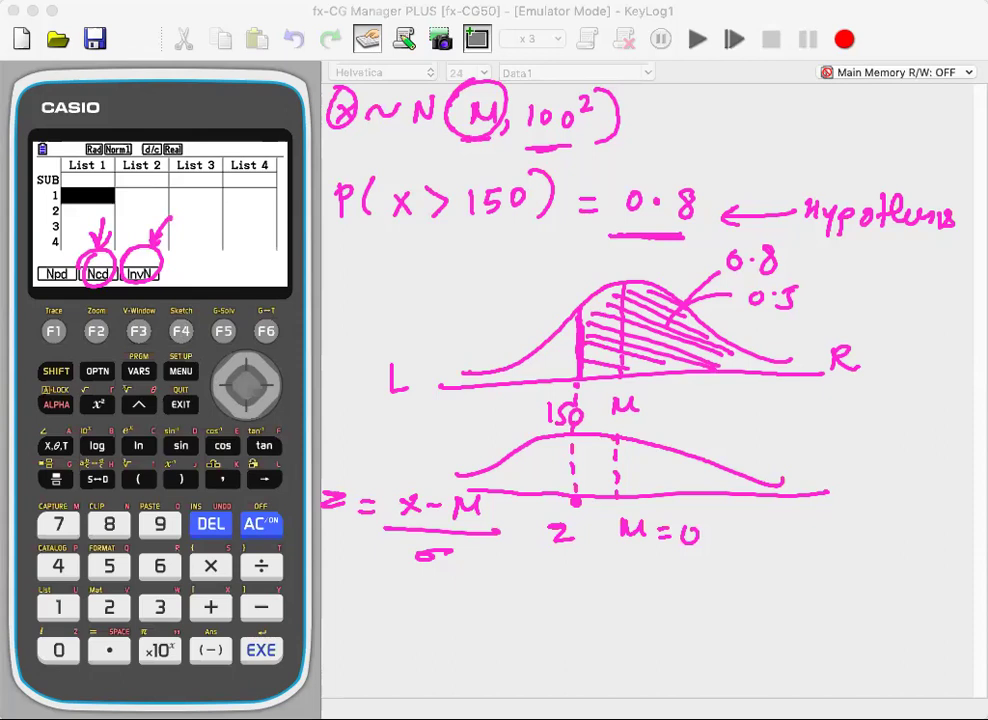
{"action": "key", "text": "Escape"}
{"action": "mouse_move", "coordinate": [190, 333]}
{"action": "left_mouse_down"}
{"action": "mouse_move", "coordinate": [106, 269]}
{"action": "mouse_move", "coordinate": [126, 227]}
{"action": "mouse_move", "coordinate": [137, 346]}
{"action": "left_mouse_up"}
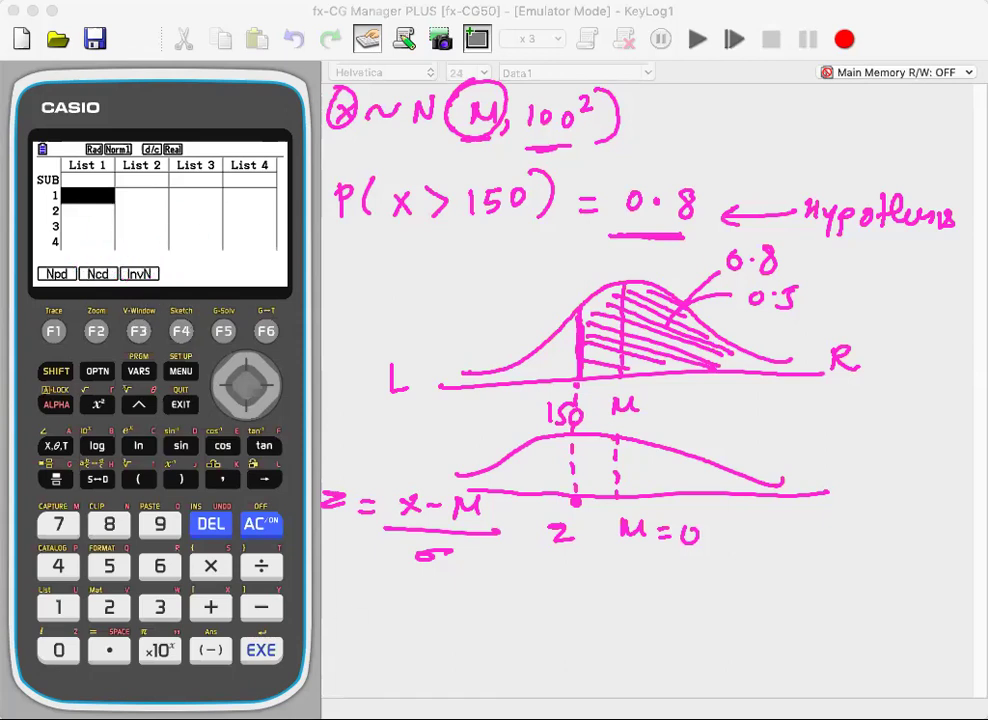
- Open the Inverse Normal calculation and set its data type to Variable
{"action": "key", "text": "F3"}
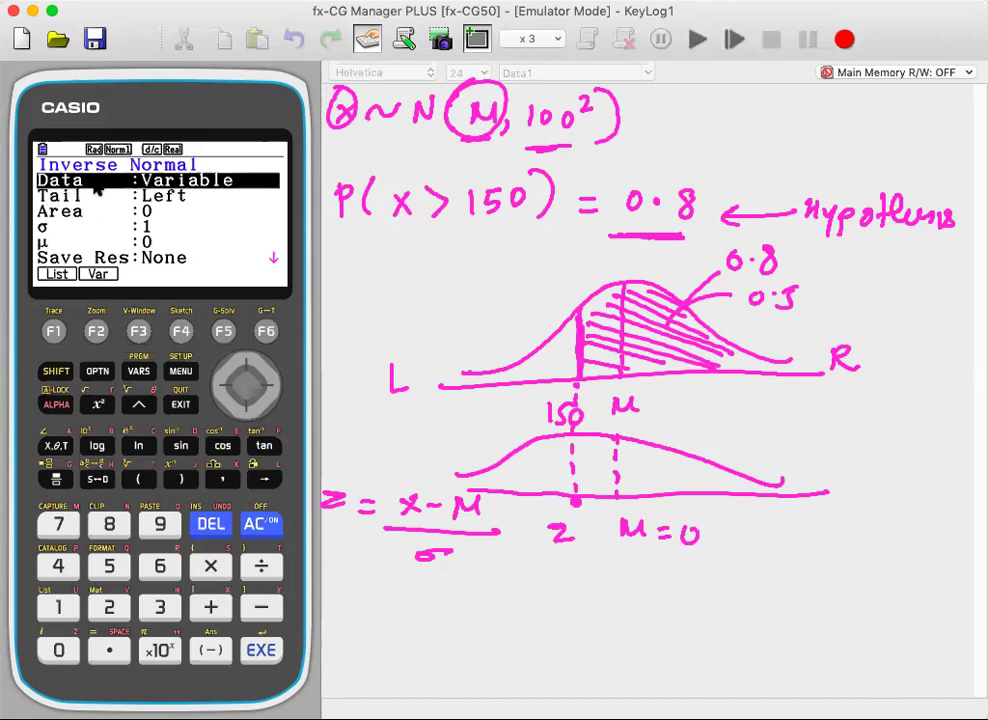
{"action": "left_click", "coordinate": [53, 331]}
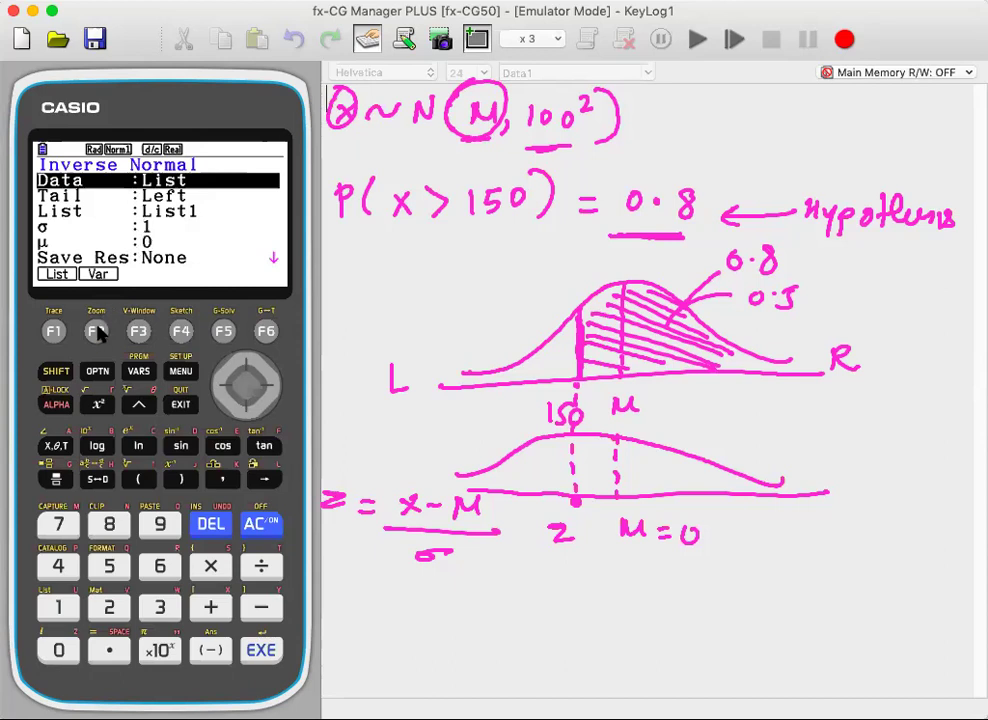
{"action": "key", "text": "F2"}
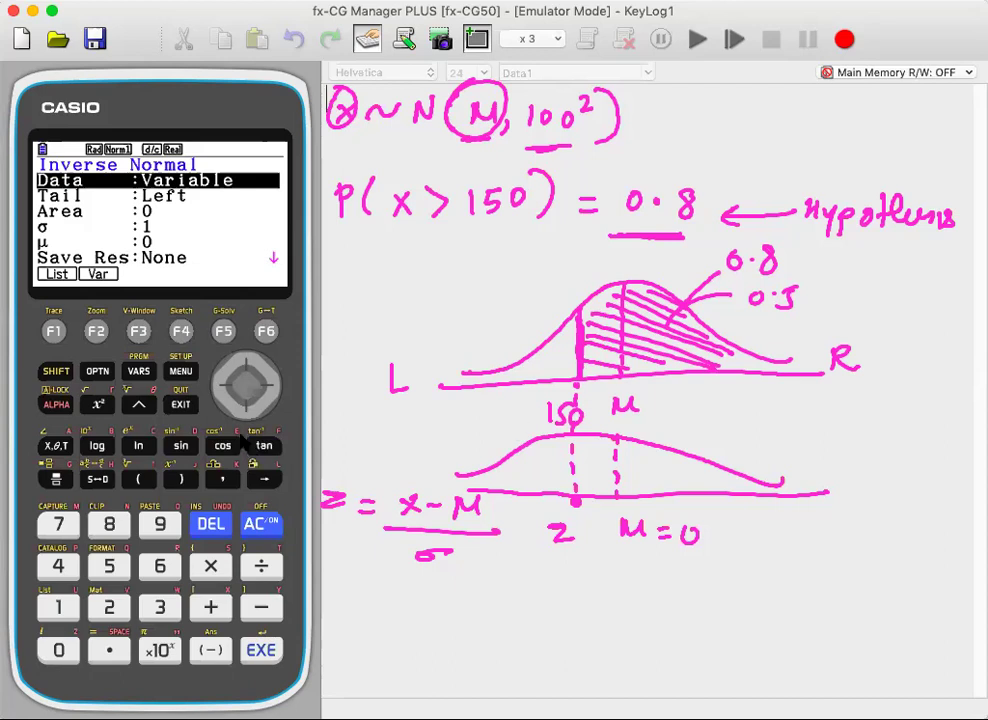
- Set the tail to Right and the area to 0.8, and run the inverse normal calculation
{"action": "key", "text": "Down"}
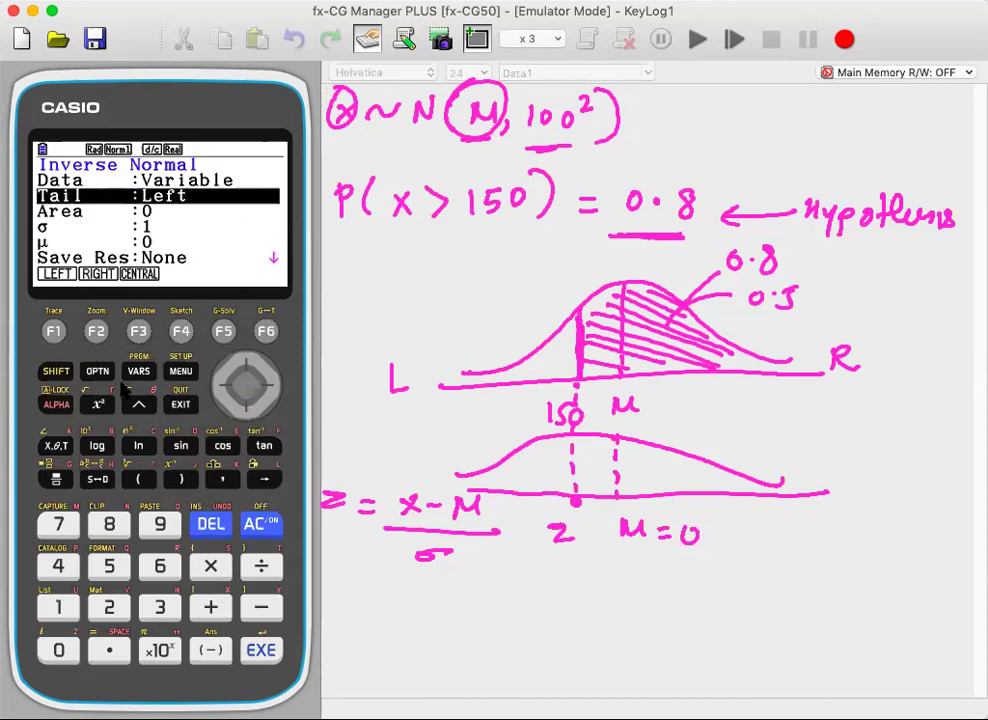
{"action": "key", "text": "F2"}
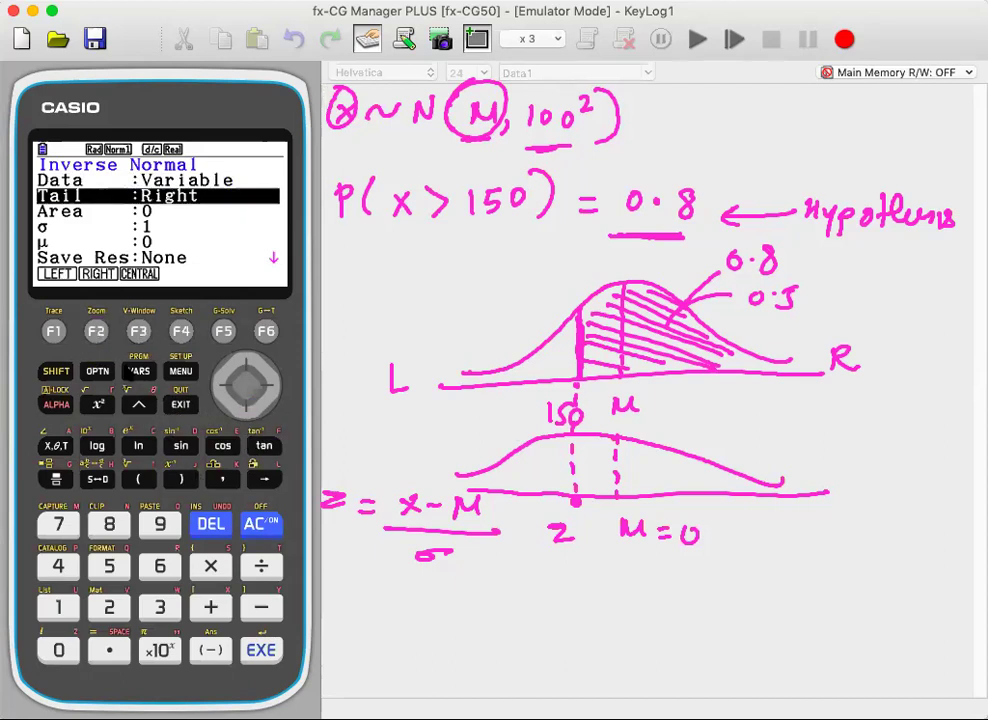
{"action": "key", "text": "Down"}
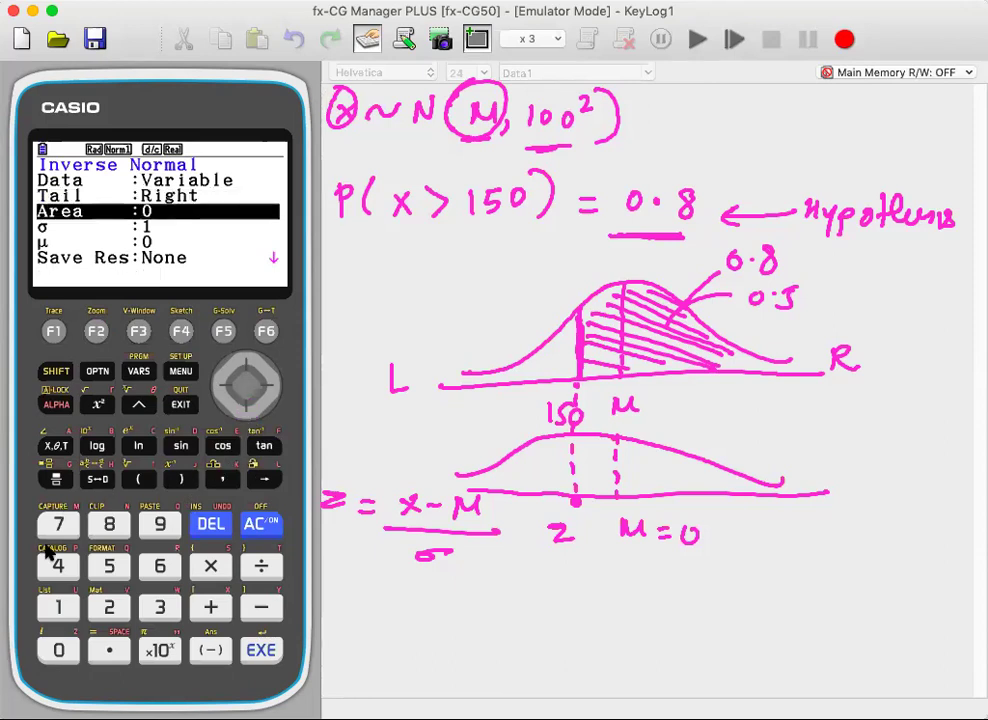
{"action": "left_click", "coordinate": [62, 651]}
{"action": "left_click", "coordinate": [108, 651]}
{"action": "left_click", "coordinate": [109, 524]}
{"action": "left_click", "coordinate": [260, 650]}
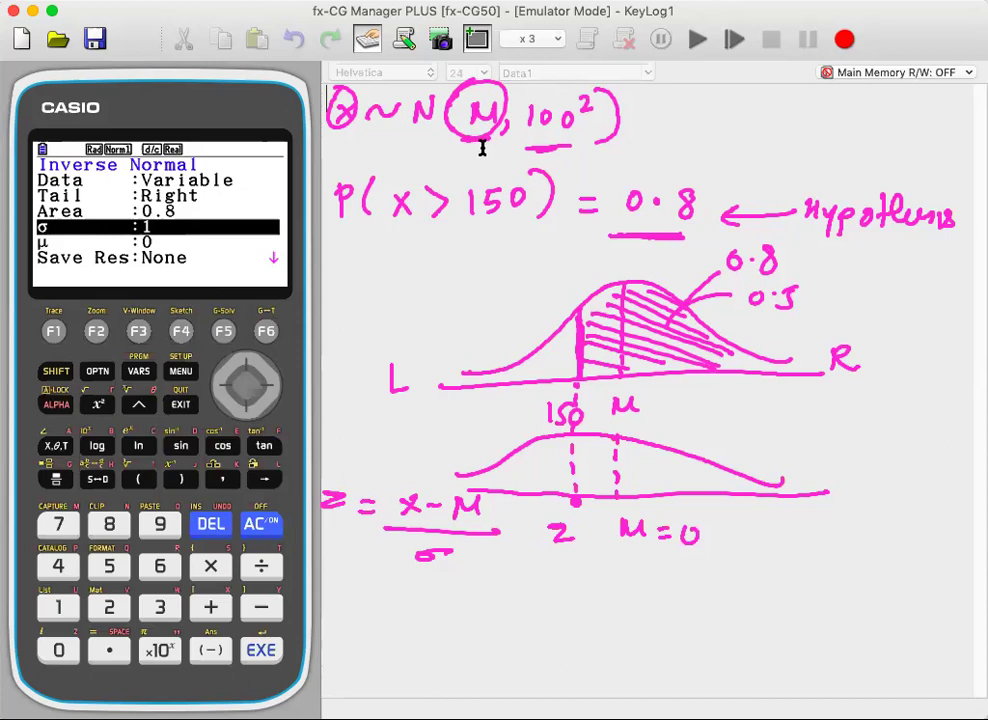
{"action": "left_click", "coordinate": [261, 650]}
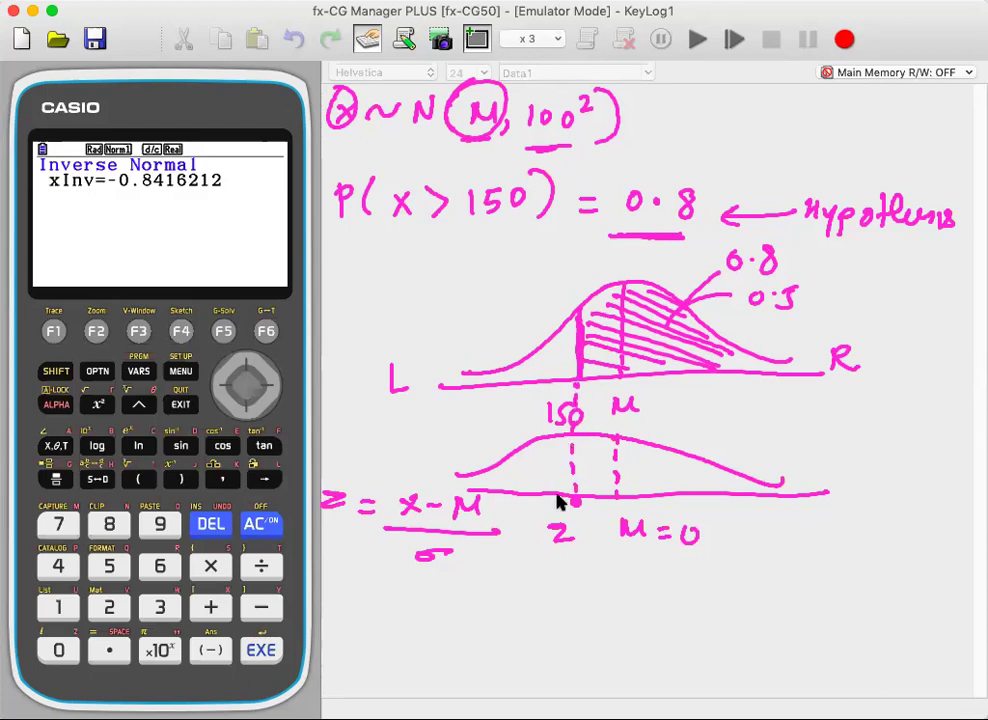
- Write = −0.8416212 = (x − μ)/σ beneath the z label of the standard normal curve
{"action": "left_click_drag", "start_coordinate": [530, 563], "coordinate": [548, 563]}
{"action": "left_click_drag", "start_coordinate": [530, 573], "coordinate": [657, 576]}
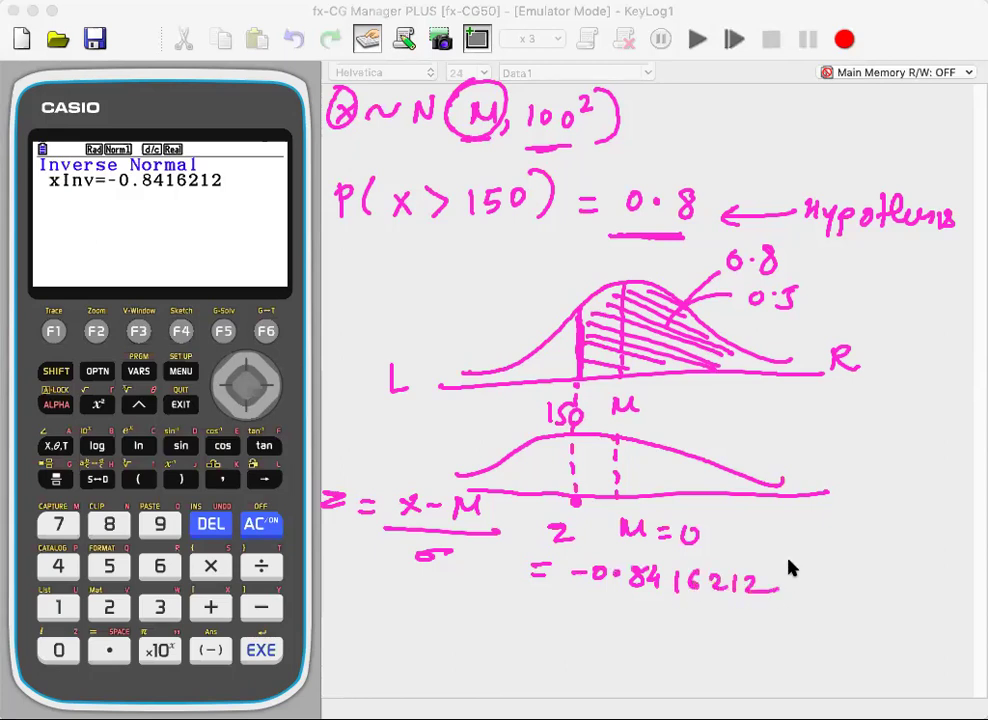
{"action": "left_click_drag", "start_coordinate": [880, 575], "coordinate": [896, 568]}
{"action": "left_click_drag", "start_coordinate": [832, 589], "coordinate": [918, 588]}
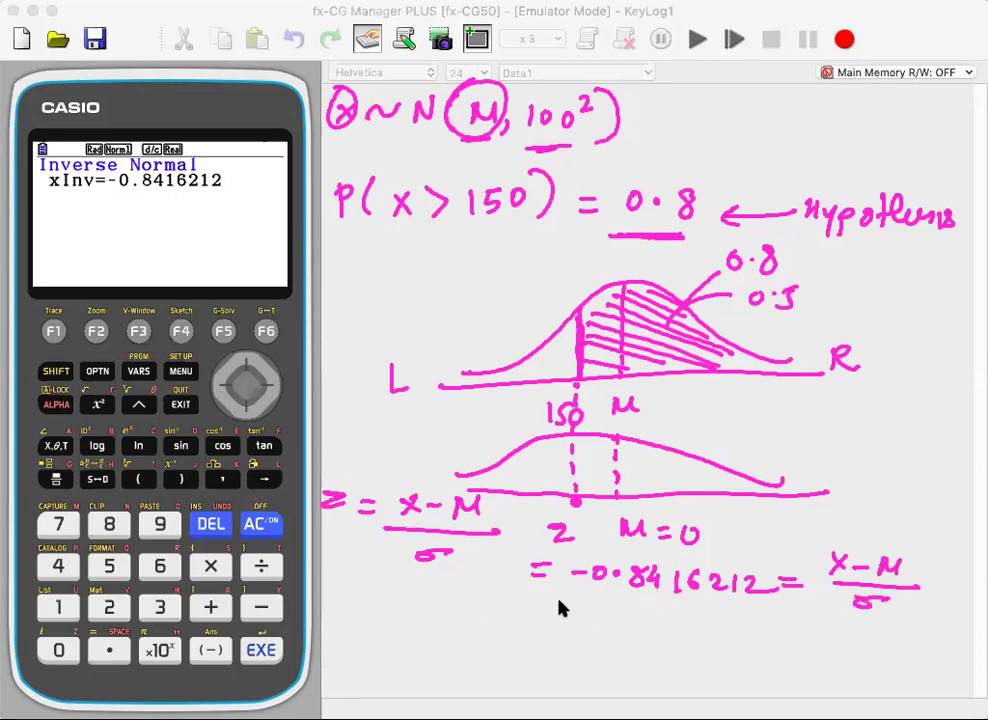
- Write the substituted equation −0.8416212 = (150 − μ)/100 on the next line
{"action": "left_click_drag", "start_coordinate": [596, 632], "coordinate": [680, 628]}
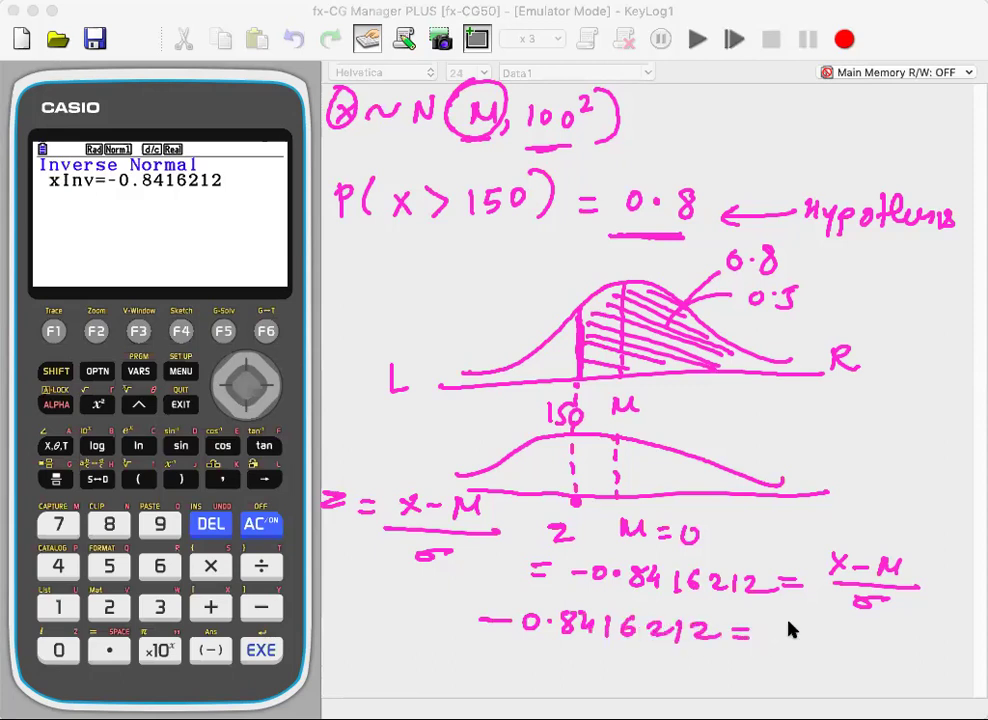
{"action": "mouse_move", "coordinate": [785, 641]}
{"action": "left_mouse_down"}
{"action": "mouse_move", "coordinate": [800, 633]}
{"action": "mouse_move", "coordinate": [834, 653]}
{"action": "mouse_move", "coordinate": [845, 645]}
{"action": "left_mouse_up"}
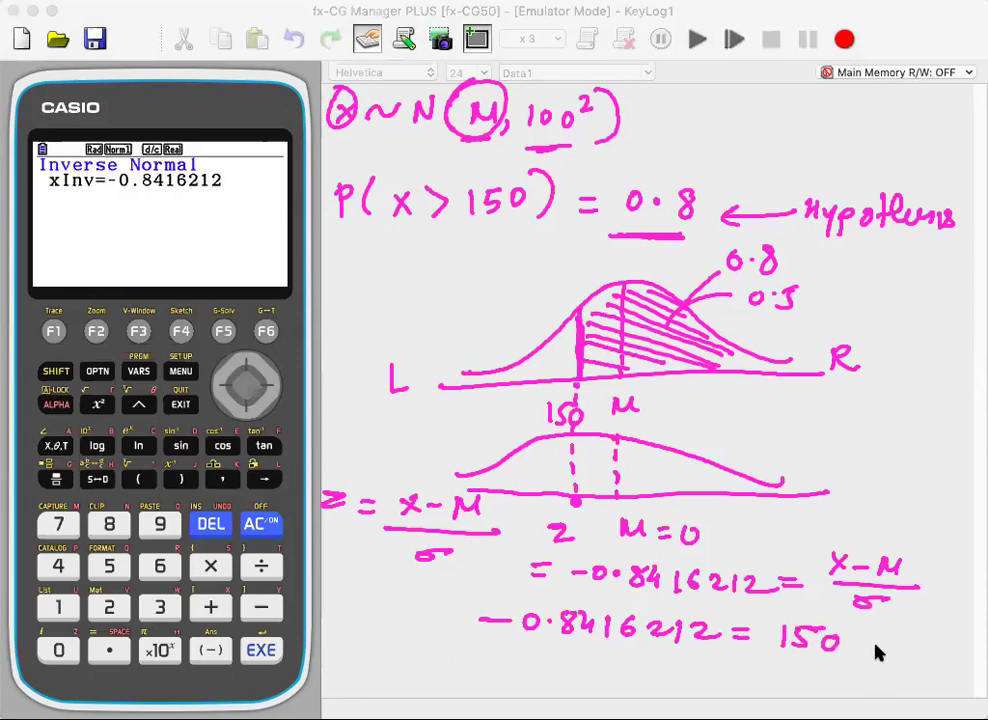
{"action": "mouse_move", "coordinate": [889, 634]}
{"action": "left_mouse_down"}
{"action": "mouse_move", "coordinate": [888, 650]}
{"action": "mouse_move", "coordinate": [926, 641]}
{"action": "mouse_move", "coordinate": [948, 665]}
{"action": "mouse_move", "coordinate": [820, 668]}
{"action": "mouse_move", "coordinate": [829, 684]}
{"action": "left_mouse_up"}
{"action": "left_click_drag", "start_coordinate": [847, 670], "coordinate": [865, 671]}
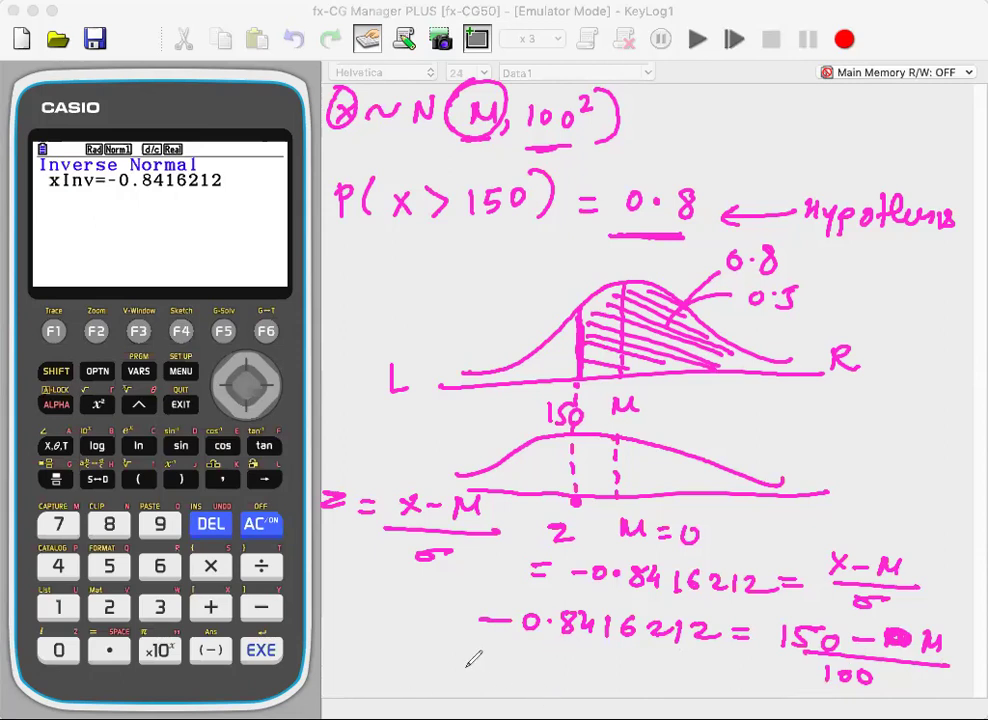
- Write −84.16212 = 150 − μ below, and draw an arrow carrying −84.16212 over to the other side
{"action": "left_click_drag", "start_coordinate": [425, 667], "coordinate": [452, 666]}
{"action": "left_click_drag", "start_coordinate": [476, 660], "coordinate": [468, 680]}
{"action": "mouse_move", "coordinate": [495, 660]}
{"action": "left_mouse_down"}
{"action": "mouse_move", "coordinate": [539, 667]}
{"action": "mouse_move", "coordinate": [563, 684]}
{"action": "mouse_move", "coordinate": [610, 692]}
{"action": "mouse_move", "coordinate": [621, 681]}
{"action": "mouse_move", "coordinate": [692, 672]}
{"action": "left_mouse_up"}
{"action": "left_click", "coordinate": [519, 676]}
{"action": "left_click_drag", "start_coordinate": [675, 684], "coordinate": [694, 683]}
{"action": "mouse_move", "coordinate": [717, 668]}
{"action": "left_mouse_down"}
{"action": "mouse_move", "coordinate": [716, 690]}
{"action": "mouse_move", "coordinate": [757, 672]}
{"action": "left_mouse_up"}
{"action": "mouse_move", "coordinate": [771, 682]}
{"action": "left_mouse_down"}
{"action": "mouse_move", "coordinate": [792, 699]}
{"action": "mouse_move", "coordinate": [816, 684]}
{"action": "left_mouse_up"}
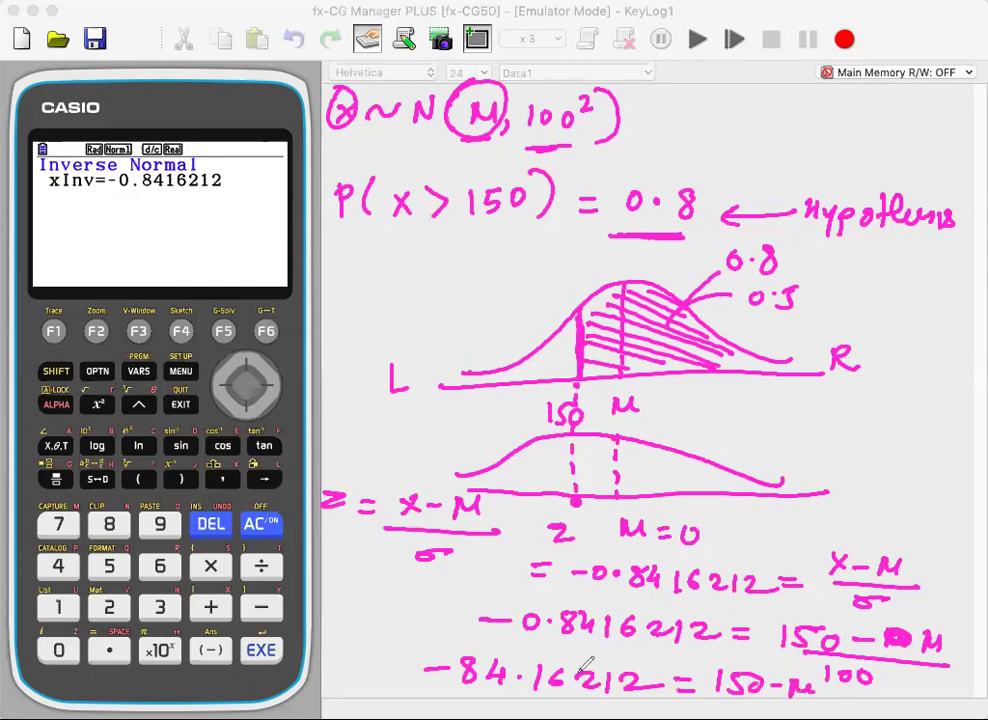
{"action": "left_click_drag", "start_coordinate": [512, 657], "coordinate": [716, 664]}
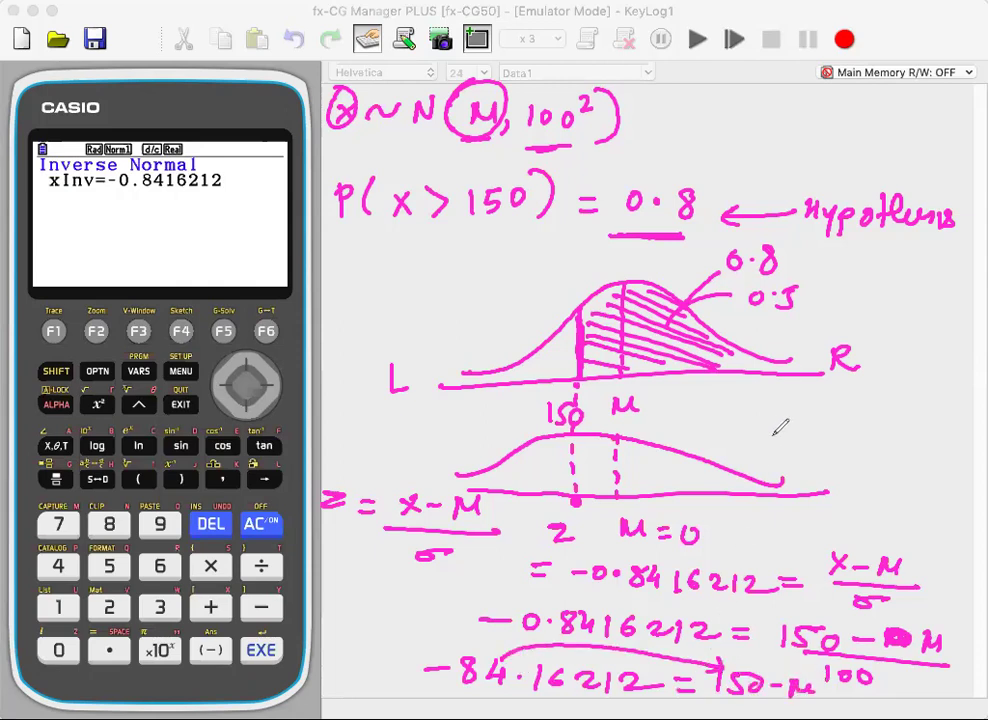
- Write μ = 150 + 84.1612 beside the standard normal curve and circle the sum
{"action": "mouse_move", "coordinate": [767, 426]}
{"action": "left_mouse_down"}
{"action": "mouse_move", "coordinate": [769, 444]}
{"action": "mouse_move", "coordinate": [822, 430]}
{"action": "left_mouse_up"}
{"action": "mouse_move", "coordinate": [808, 441]}
{"action": "left_mouse_down"}
{"action": "mouse_move", "coordinate": [863, 446]}
{"action": "mouse_move", "coordinate": [888, 431]}
{"action": "left_mouse_up"}
{"action": "mouse_move", "coordinate": [899, 437]}
{"action": "left_mouse_down"}
{"action": "mouse_move", "coordinate": [911, 438]}
{"action": "mouse_move", "coordinate": [856, 472]}
{"action": "mouse_move", "coordinate": [860, 464]}
{"action": "left_mouse_up"}
{"action": "mouse_move", "coordinate": [874, 463]}
{"action": "left_mouse_down"}
{"action": "mouse_move", "coordinate": [868, 478]}
{"action": "mouse_move", "coordinate": [885, 476]}
{"action": "left_mouse_up"}
{"action": "left_click", "coordinate": [889, 479]}
{"action": "mouse_move", "coordinate": [880, 465]}
{"action": "left_mouse_down"}
{"action": "mouse_move", "coordinate": [878, 486]}
{"action": "mouse_move", "coordinate": [933, 484]}
{"action": "left_mouse_up"}
{"action": "left_click_drag", "start_coordinate": [942, 470], "coordinate": [958, 484]}
{"action": "left_click_drag", "start_coordinate": [855, 425], "coordinate": [850, 420]}
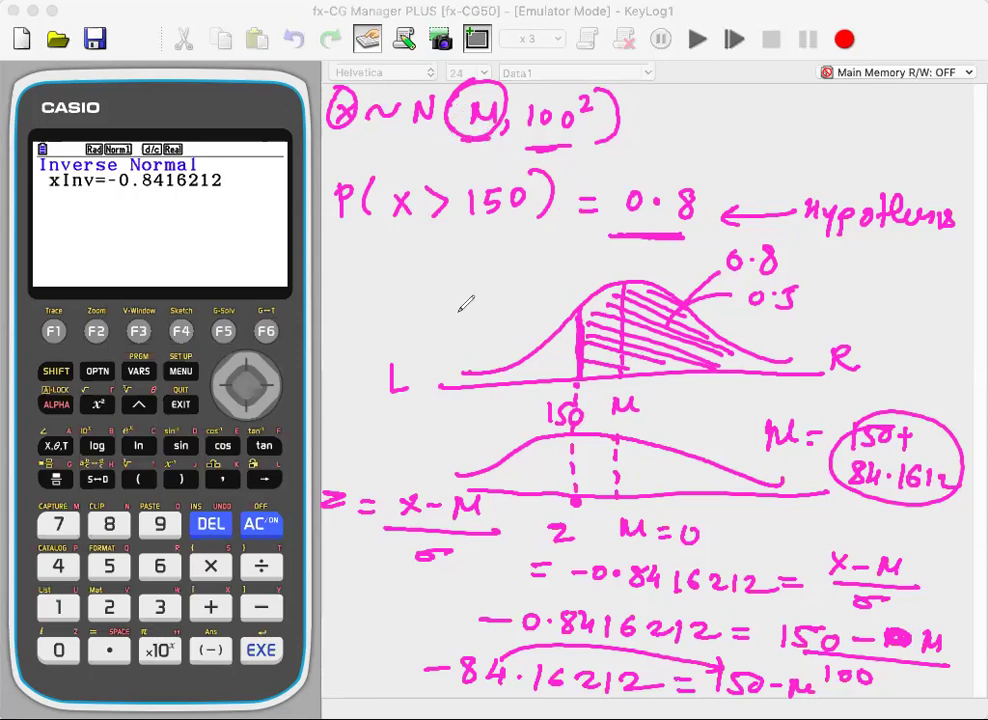
- Circle z in the standardising formula, and clear all the handwritten notes
{"action": "left_click_drag", "start_coordinate": [352, 470], "coordinate": [342, 452]}
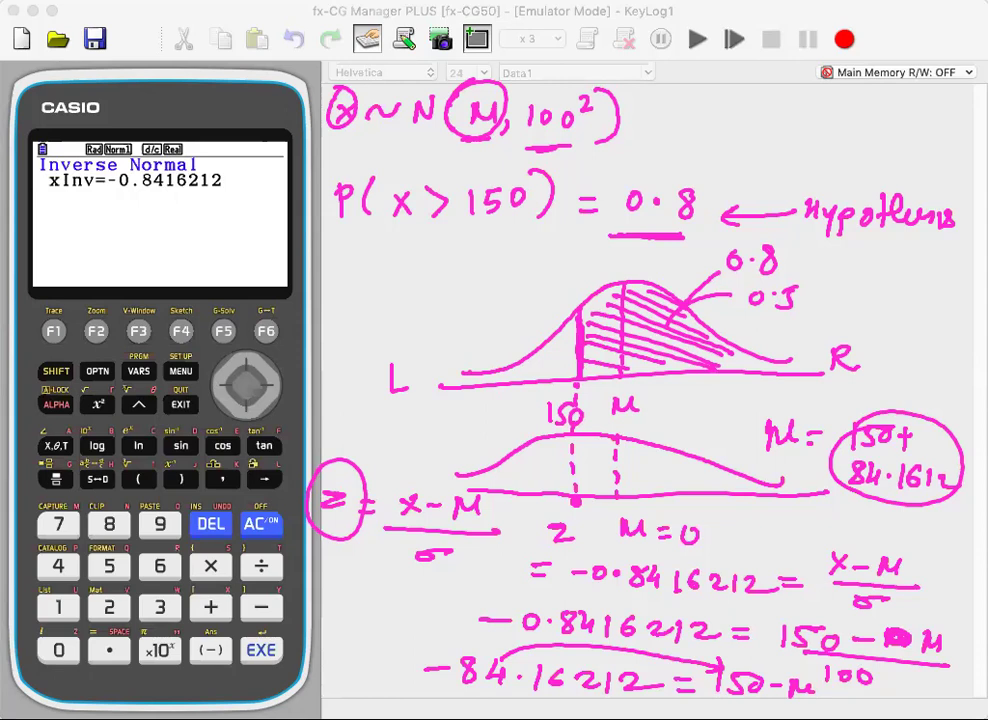
{"action": "key", "text": "Escape"}
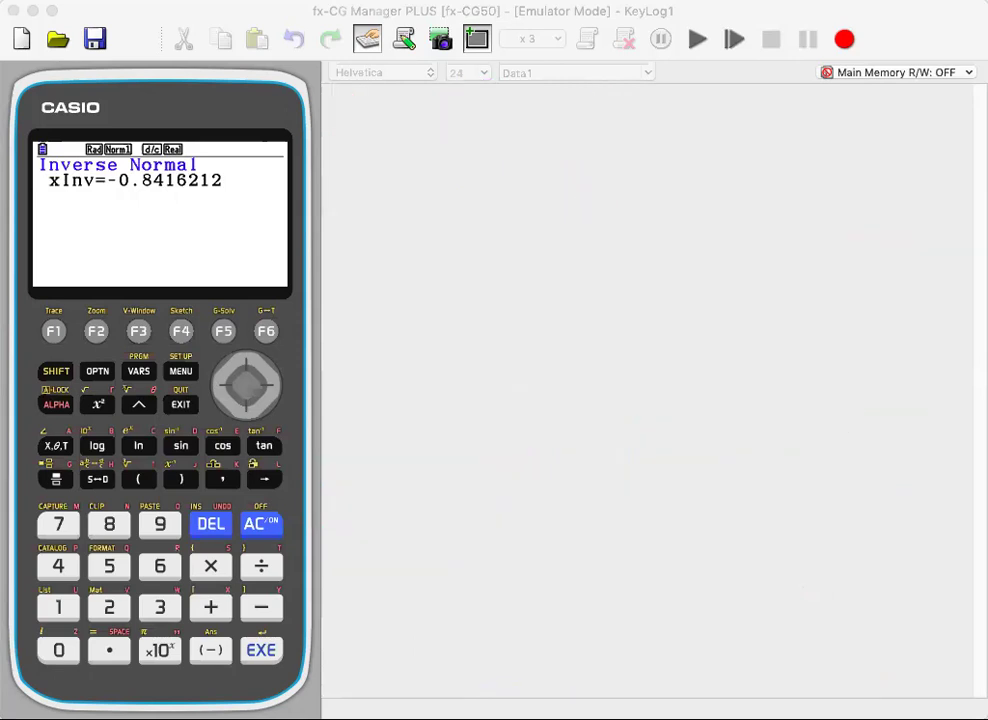
{"action": "key", "text": "Escape"}
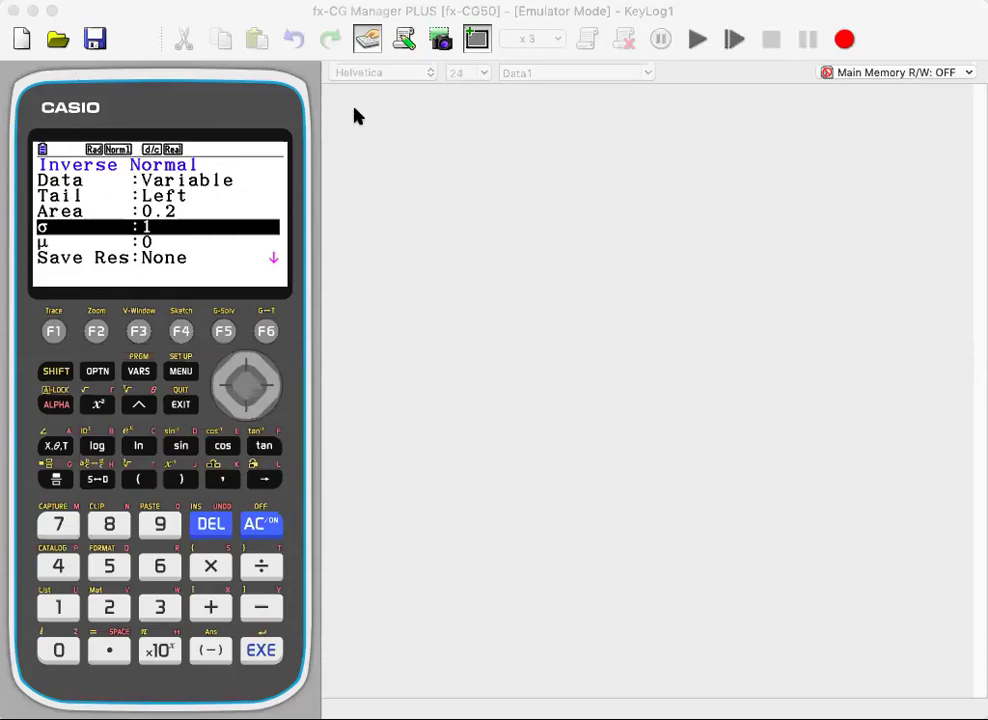
- Write X ~ N(μ, σ²) in red, and draw an arrow from X to the description "speed of car"
{"action": "left_click_drag", "start_coordinate": [349, 116], "coordinate": [363, 100]}
{"action": "left_click_drag", "start_coordinate": [343, 124], "coordinate": [407, 104]}
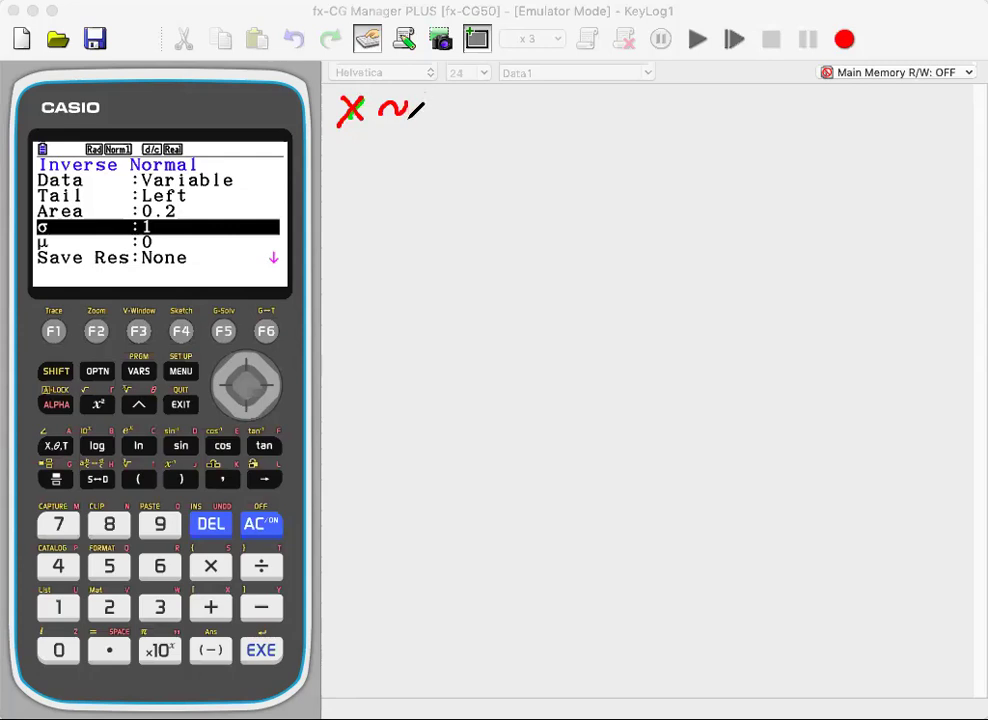
{"action": "mouse_move", "coordinate": [413, 120]}
{"action": "left_mouse_down"}
{"action": "mouse_move", "coordinate": [454, 99]}
{"action": "mouse_move", "coordinate": [461, 117]}
{"action": "mouse_move", "coordinate": [484, 100]}
{"action": "mouse_move", "coordinate": [499, 129]}
{"action": "mouse_move", "coordinate": [571, 100]}
{"action": "mouse_move", "coordinate": [582, 130]}
{"action": "left_mouse_up"}
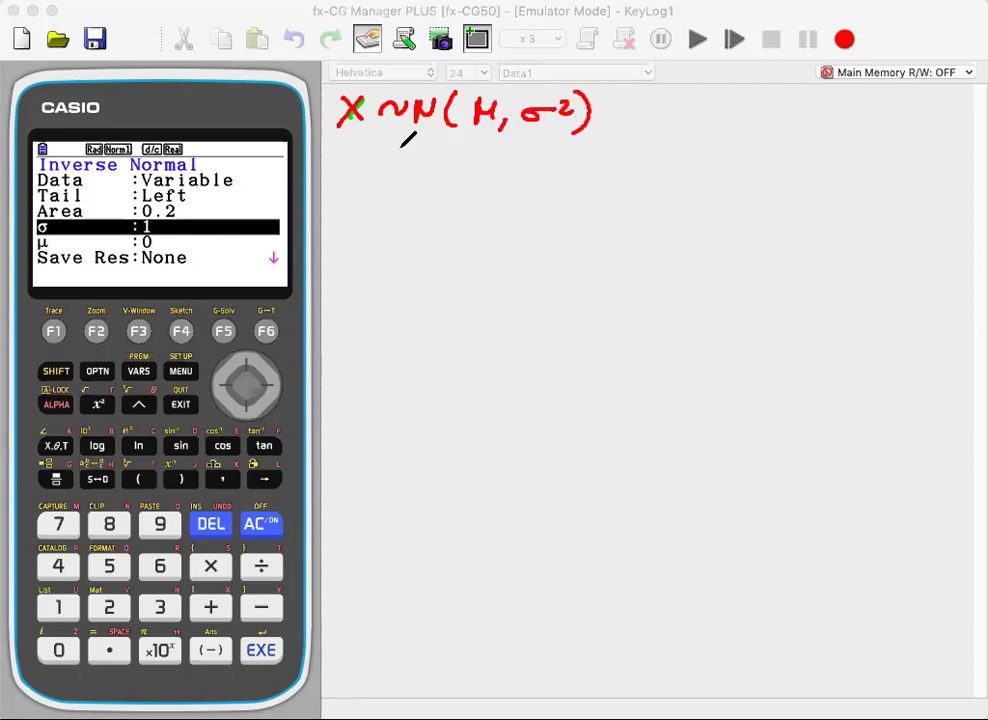
{"action": "left_click_drag", "start_coordinate": [352, 134], "coordinate": [351, 170]}
{"action": "left_click_drag", "start_coordinate": [341, 154], "coordinate": [363, 152]}
{"action": "mouse_move", "coordinate": [340, 195]}
{"action": "left_mouse_down"}
{"action": "mouse_move", "coordinate": [364, 186]}
{"action": "mouse_move", "coordinate": [441, 198]}
{"action": "mouse_move", "coordinate": [515, 189]}
{"action": "left_mouse_up"}
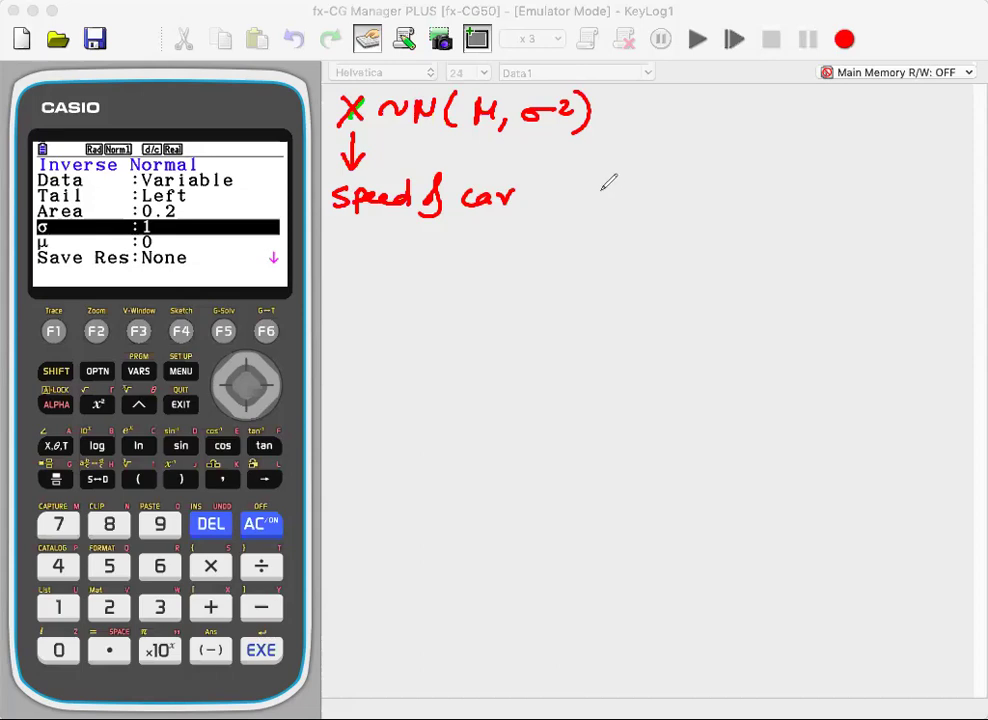
- Write the first probability statement P(X > 150) = 0.15 beside the description of X
{"action": "mouse_move", "coordinate": [598, 184]}
{"action": "left_mouse_down"}
{"action": "mouse_move", "coordinate": [600, 196]}
{"action": "mouse_move", "coordinate": [625, 206]}
{"action": "mouse_move", "coordinate": [669, 203]}
{"action": "left_mouse_up"}
{"action": "mouse_move", "coordinate": [670, 184]}
{"action": "left_mouse_down"}
{"action": "mouse_move", "coordinate": [650, 204]}
{"action": "mouse_move", "coordinate": [692, 186]}
{"action": "mouse_move", "coordinate": [689, 207]}
{"action": "mouse_move", "coordinate": [731, 208]}
{"action": "left_mouse_up"}
{"action": "mouse_move", "coordinate": [737, 188]}
{"action": "left_mouse_down"}
{"action": "mouse_move", "coordinate": [758, 190]}
{"action": "mouse_move", "coordinate": [776, 216]}
{"action": "mouse_move", "coordinate": [814, 197]}
{"action": "left_mouse_up"}
{"action": "left_click_drag", "start_coordinate": [797, 206], "coordinate": [815, 205]}
{"action": "mouse_move", "coordinate": [836, 194]}
{"action": "left_mouse_down"}
{"action": "mouse_move", "coordinate": [861, 211]}
{"action": "mouse_move", "coordinate": [904, 199]}
{"action": "left_mouse_up"}
{"action": "left_click", "coordinate": [851, 204]}
{"action": "left_click_drag", "start_coordinate": [878, 198], "coordinate": [877, 214]}
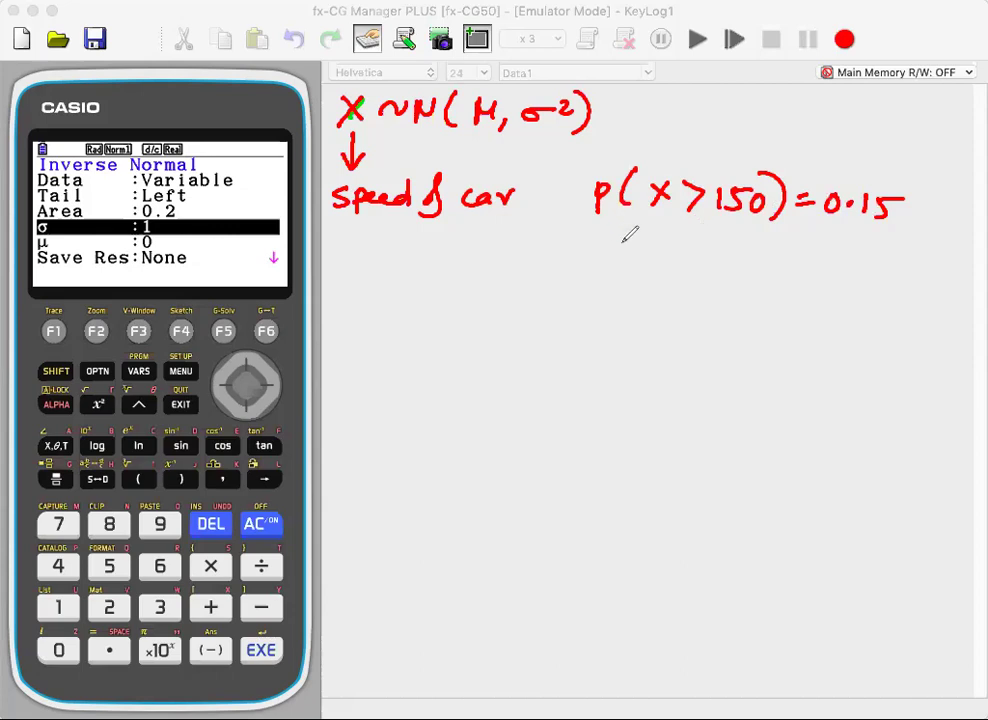
- Write the second probability statement P(X < 60) = 0.4 below the first one
{"action": "mouse_move", "coordinate": [590, 246]}
{"action": "left_mouse_down"}
{"action": "mouse_move", "coordinate": [589, 272]}
{"action": "mouse_move", "coordinate": [592, 261]}
{"action": "mouse_move", "coordinate": [618, 272]}
{"action": "left_mouse_up"}
{"action": "mouse_move", "coordinate": [637, 268]}
{"action": "left_mouse_down"}
{"action": "mouse_move", "coordinate": [652, 250]}
{"action": "mouse_move", "coordinate": [655, 270]}
{"action": "mouse_move", "coordinate": [697, 277]}
{"action": "mouse_move", "coordinate": [715, 275]}
{"action": "mouse_move", "coordinate": [714, 266]}
{"action": "left_mouse_up"}
{"action": "mouse_move", "coordinate": [740, 259]}
{"action": "left_mouse_down"}
{"action": "mouse_move", "coordinate": [752, 288]}
{"action": "mouse_move", "coordinate": [800, 268]}
{"action": "left_mouse_up"}
{"action": "left_click_drag", "start_coordinate": [783, 281], "coordinate": [800, 279]}
{"action": "mouse_move", "coordinate": [822, 266]}
{"action": "left_mouse_down"}
{"action": "mouse_move", "coordinate": [812, 282]}
{"action": "mouse_move", "coordinate": [818, 266]}
{"action": "left_mouse_up"}
{"action": "left_click_drag", "start_coordinate": [838, 276], "coordinate": [860, 282]}
{"action": "left_click_drag", "start_coordinate": [856, 260], "coordinate": [857, 294]}
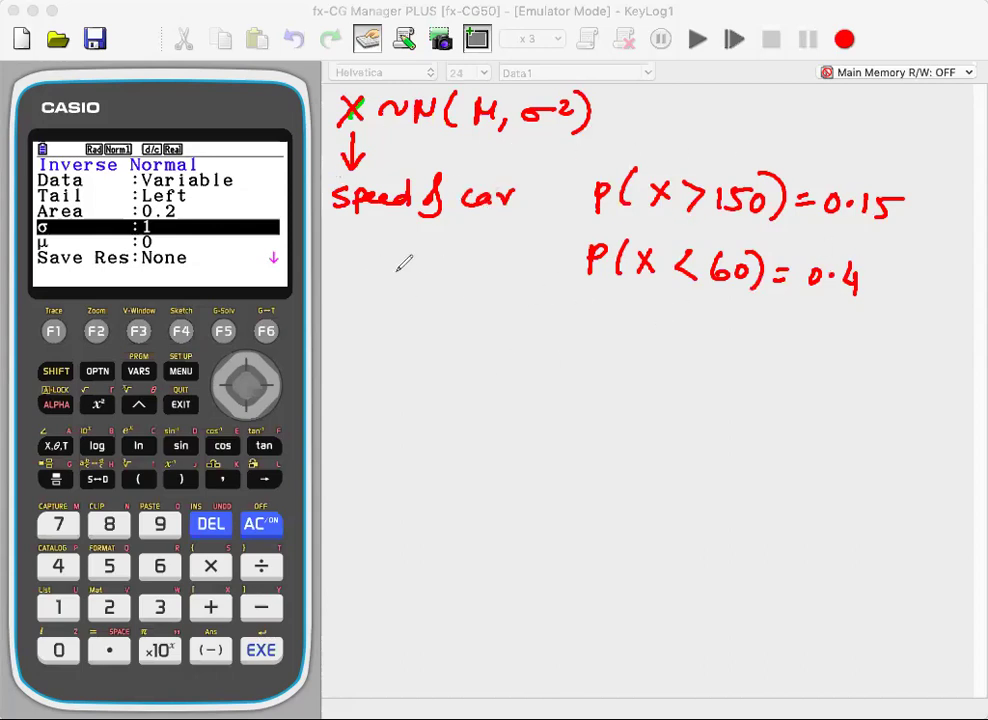
- Emphasise the given information by underlining μ, σ and 0.15, circling "speed of car" and pointing an arrow at P(X > 150)
{"action": "left_click_drag", "start_coordinate": [461, 147], "coordinate": [487, 147]}
{"action": "left_click_drag", "start_coordinate": [518, 142], "coordinate": [545, 142]}
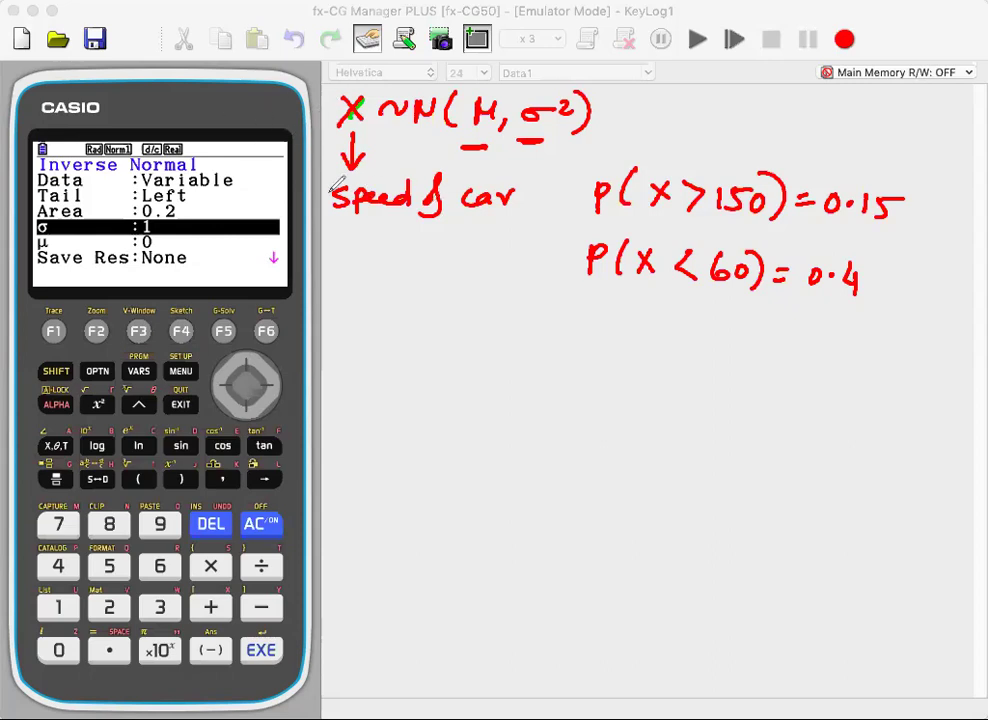
{"action": "mouse_move", "coordinate": [321, 187]}
{"action": "left_mouse_down"}
{"action": "mouse_move", "coordinate": [526, 192]}
{"action": "mouse_move", "coordinate": [369, 182]}
{"action": "left_mouse_up"}
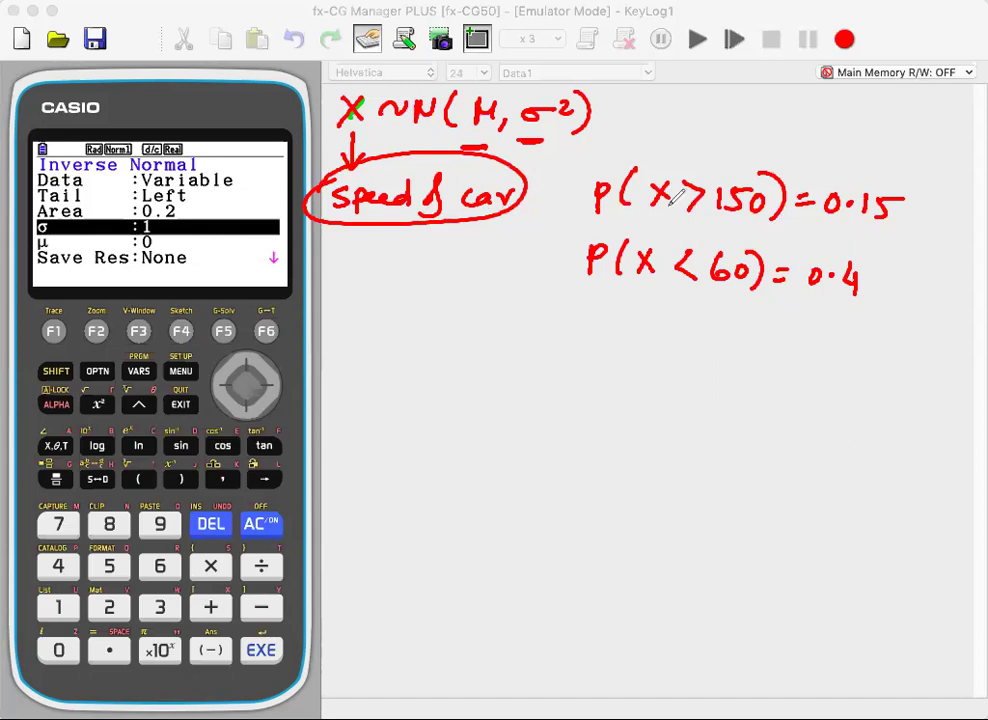
{"action": "mouse_move", "coordinate": [699, 114]}
{"action": "left_mouse_down"}
{"action": "mouse_move", "coordinate": [699, 156]}
{"action": "mouse_move", "coordinate": [711, 142]}
{"action": "left_mouse_up"}
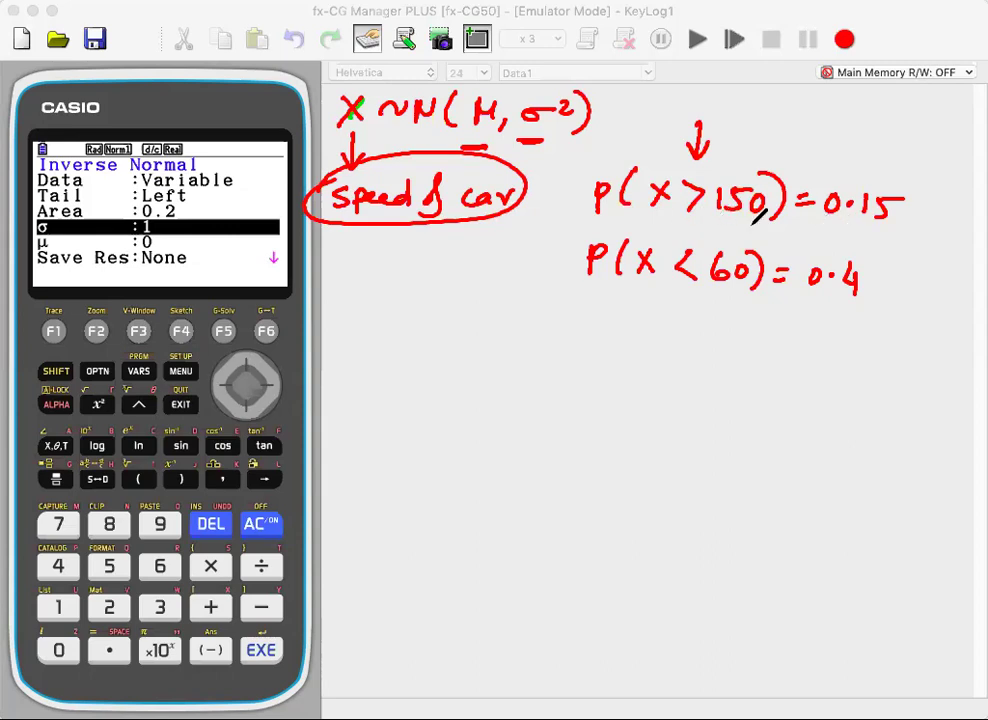
{"action": "left_click_drag", "start_coordinate": [898, 231], "coordinate": [829, 230]}
- Draw a horizontal axis in red with a bell curve above it, and mark its centre with a dashed line labelled μ
{"action": "left_click_drag", "start_coordinate": [818, 461], "coordinate": [433, 489]}
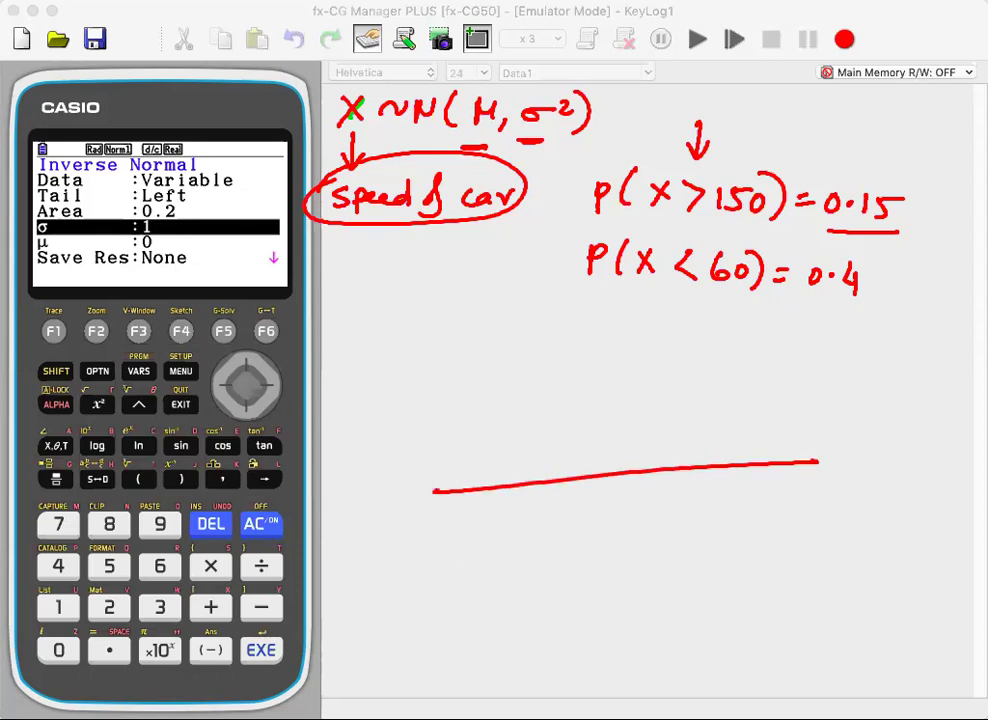
{"action": "key", "text": "ctrl+z"}
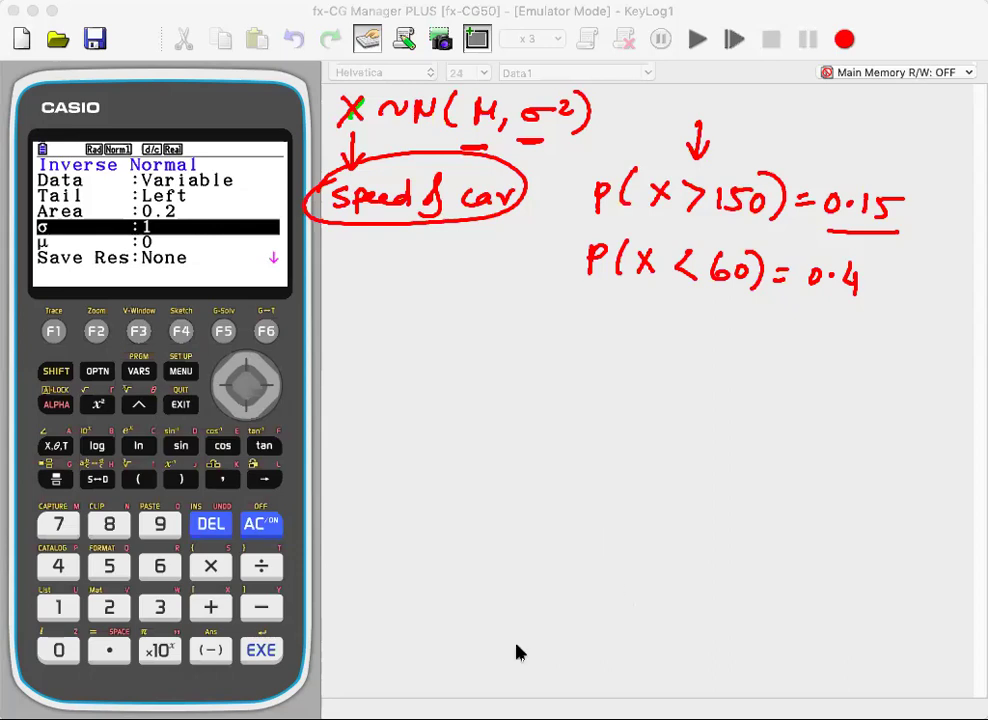
{"action": "mouse_move", "coordinate": [366, 509]}
{"action": "left_mouse_down"}
{"action": "mouse_move", "coordinate": [867, 487]}
{"action": "mouse_move", "coordinate": [907, 510]}
{"action": "left_mouse_up"}
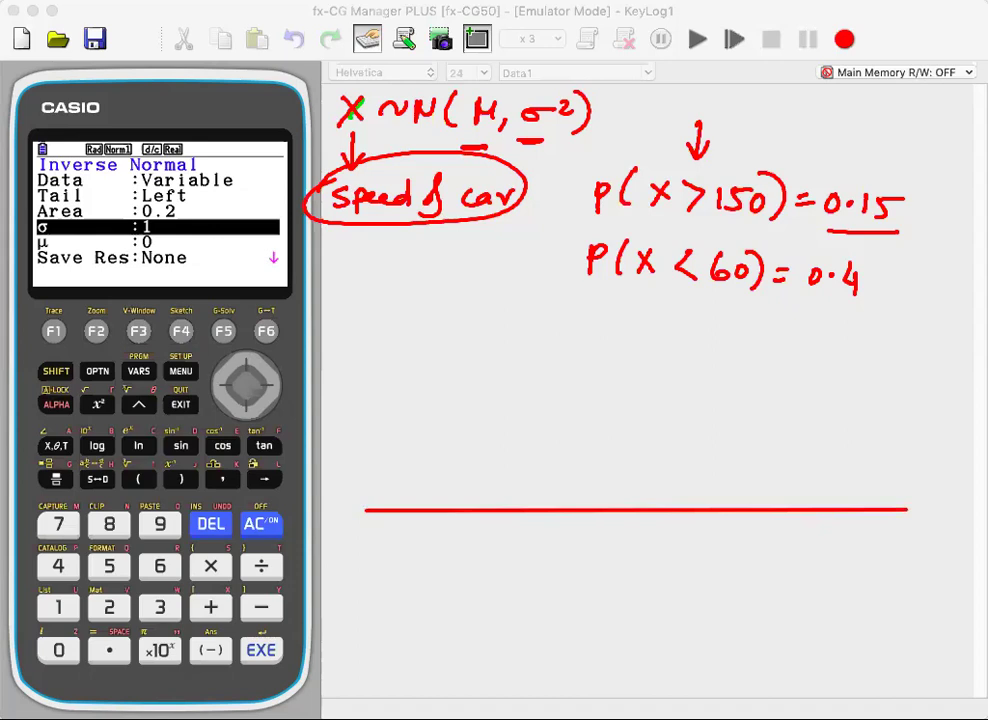
{"action": "mouse_move", "coordinate": [379, 497]}
{"action": "left_mouse_down"}
{"action": "mouse_move", "coordinate": [430, 485]}
{"action": "mouse_move", "coordinate": [621, 342]}
{"action": "mouse_move", "coordinate": [675, 364]}
{"action": "mouse_move", "coordinate": [768, 462]}
{"action": "mouse_move", "coordinate": [870, 481]}
{"action": "left_mouse_up"}
{"action": "left_click_drag", "start_coordinate": [641, 342], "coordinate": [640, 488]}
{"action": "left_click_drag", "start_coordinate": [617, 528], "coordinate": [641, 537]}
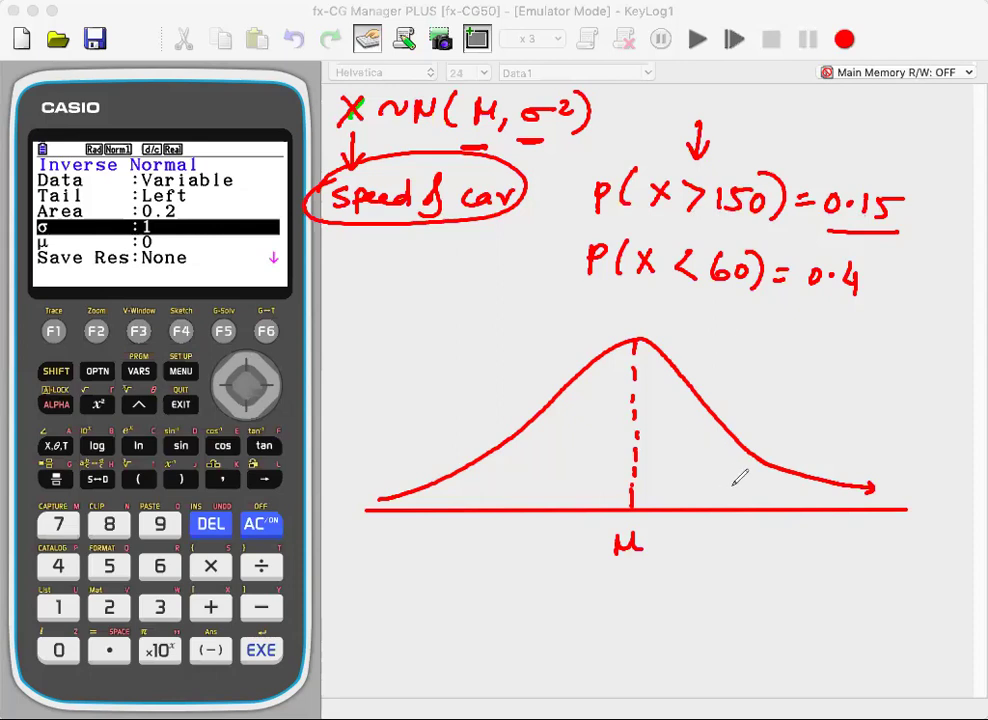
- Underline > 150 in the first probability statement, shade the right tail of the curve in green, and label the shaded area with its probability
{"action": "left_click_drag", "start_coordinate": [753, 236], "coordinate": [673, 238]}
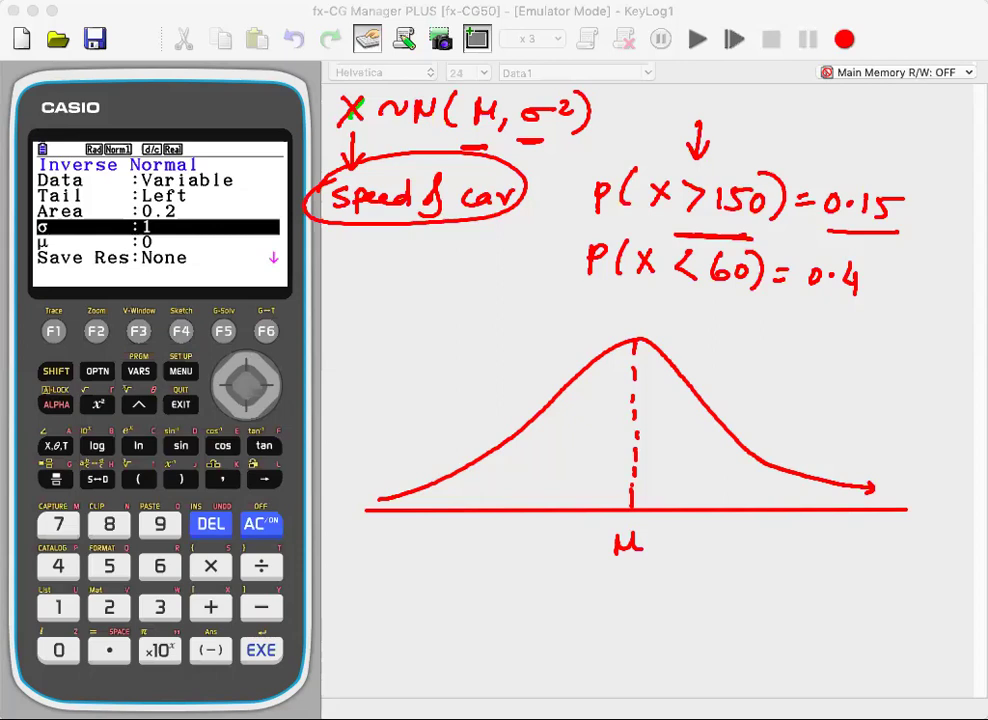
{"action": "mouse_move", "coordinate": [855, 500]}
{"action": "left_mouse_down"}
{"action": "mouse_move", "coordinate": [785, 497]}
{"action": "mouse_move", "coordinate": [794, 502]}
{"action": "left_mouse_up"}
{"action": "mouse_move", "coordinate": [740, 452]}
{"action": "left_mouse_down"}
{"action": "mouse_move", "coordinate": [749, 489]}
{"action": "mouse_move", "coordinate": [773, 495]}
{"action": "mouse_move", "coordinate": [757, 481]}
{"action": "mouse_move", "coordinate": [799, 494]}
{"action": "mouse_move", "coordinate": [779, 474]}
{"action": "mouse_move", "coordinate": [854, 500]}
{"action": "mouse_move", "coordinate": [772, 491]}
{"action": "mouse_move", "coordinate": [798, 412]}
{"action": "left_mouse_up"}
{"action": "left_click_drag", "start_coordinate": [813, 369], "coordinate": [855, 390]}
{"action": "left_click", "coordinate": [825, 379]}
{"action": "mouse_move", "coordinate": [857, 370]}
{"action": "left_mouse_down"}
{"action": "mouse_move", "coordinate": [866, 373]}
{"action": "mouse_move", "coordinate": [850, 388]}
{"action": "left_mouse_up"}
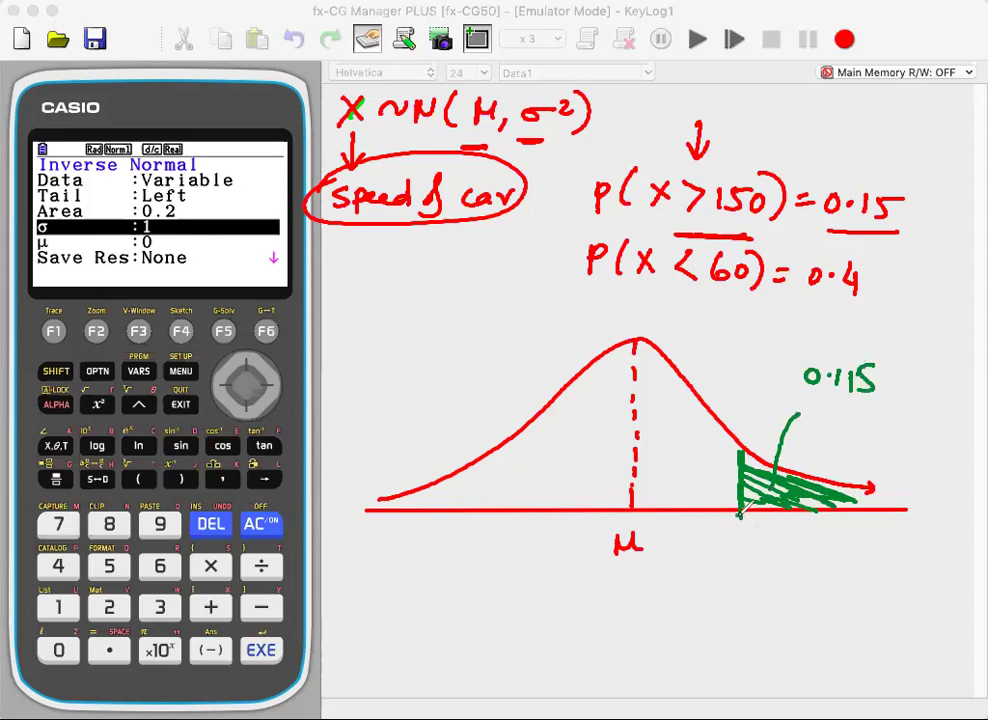
- Mark the boundary of the shaded right tail with a green dot on the axis and label it 150
{"action": "left_click_drag", "start_coordinate": [735, 511], "coordinate": [737, 517]}
{"action": "mouse_move", "coordinate": [729, 530]}
{"action": "left_mouse_down"}
{"action": "mouse_move", "coordinate": [738, 551]}
{"action": "mouse_move", "coordinate": [766, 533]}
{"action": "left_mouse_up"}
{"action": "left_click", "coordinate": [768, 536]}
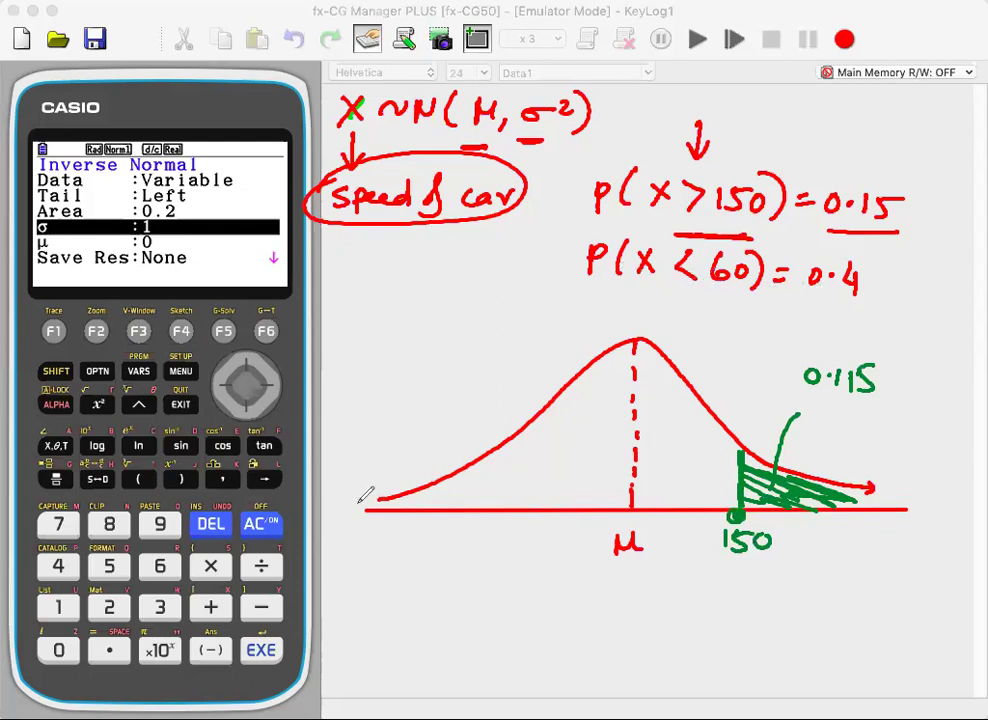
- Draw the boundary at 60 to the left of μ, hatch the area below it in green, and label that area 0.4
{"action": "left_click_drag", "start_coordinate": [345, 505], "coordinate": [440, 497]}
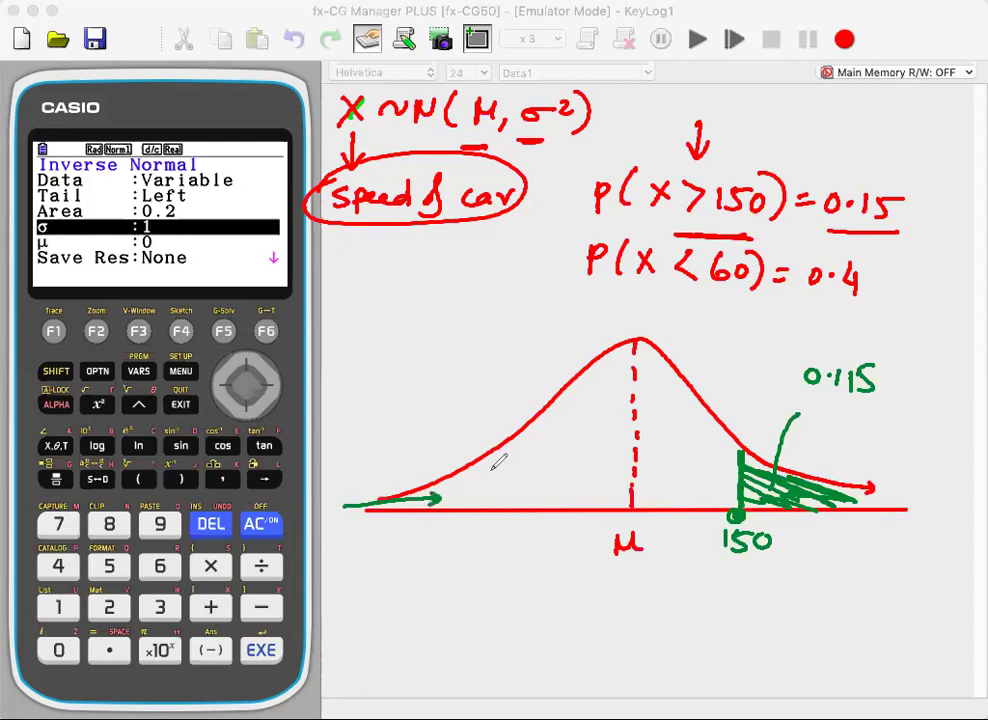
{"action": "mouse_move", "coordinate": [597, 368]}
{"action": "left_mouse_down"}
{"action": "mouse_move", "coordinate": [594, 506]}
{"action": "mouse_move", "coordinate": [566, 560]}
{"action": "left_mouse_up"}
{"action": "left_click_drag", "start_coordinate": [580, 548], "coordinate": [588, 558]}
{"action": "left_click_drag", "start_coordinate": [583, 398], "coordinate": [570, 428]}
{"action": "left_click_drag", "start_coordinate": [580, 410], "coordinate": [560, 455]}
{"action": "left_click_drag", "start_coordinate": [572, 425], "coordinate": [530, 472]}
{"action": "left_click_drag", "start_coordinate": [545, 445], "coordinate": [505, 490]}
{"action": "mouse_move", "coordinate": [515, 466]}
{"action": "left_mouse_down"}
{"action": "mouse_move", "coordinate": [449, 498]}
{"action": "mouse_move", "coordinate": [504, 440]}
{"action": "mouse_move", "coordinate": [427, 398]}
{"action": "mouse_move", "coordinate": [468, 378]}
{"action": "left_mouse_up"}
{"action": "left_click", "coordinate": [450, 373]}
{"action": "left_click_drag", "start_coordinate": [463, 366], "coordinate": [462, 386]}
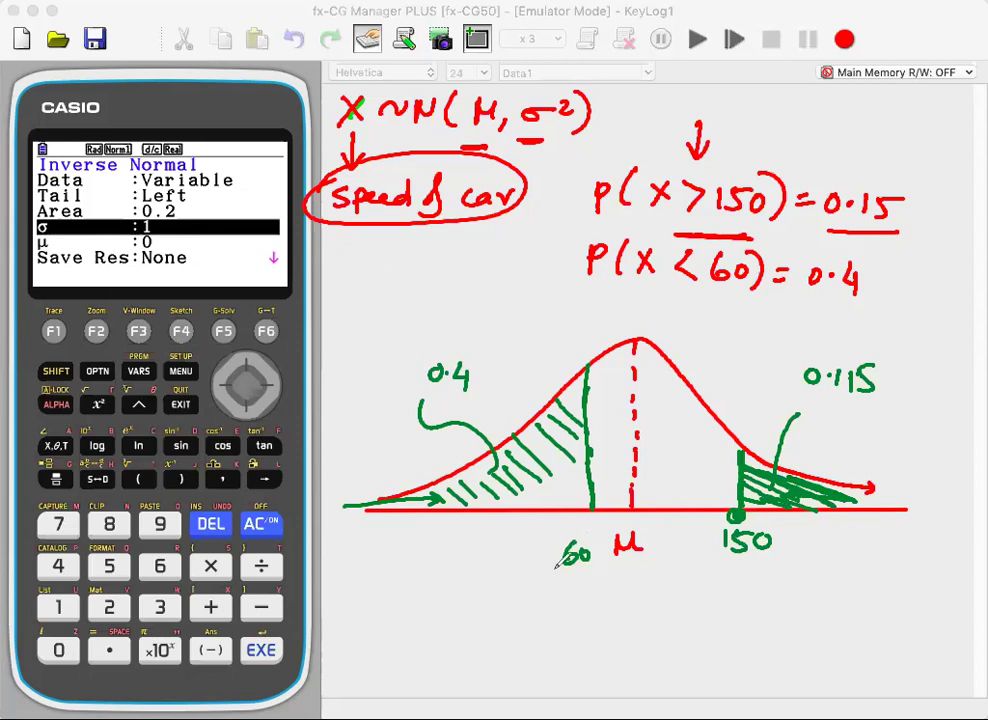
- Circle 60 and 150, and sketch a standard normal curve centred on 0 underneath, with dashed lines projected down from both values
{"action": "left_click_drag", "start_coordinate": [558, 532], "coordinate": [542, 547]}
{"action": "mouse_move", "coordinate": [721, 529]}
{"action": "left_mouse_down"}
{"action": "mouse_move", "coordinate": [697, 540]}
{"action": "mouse_move", "coordinate": [705, 566]}
{"action": "left_mouse_up"}
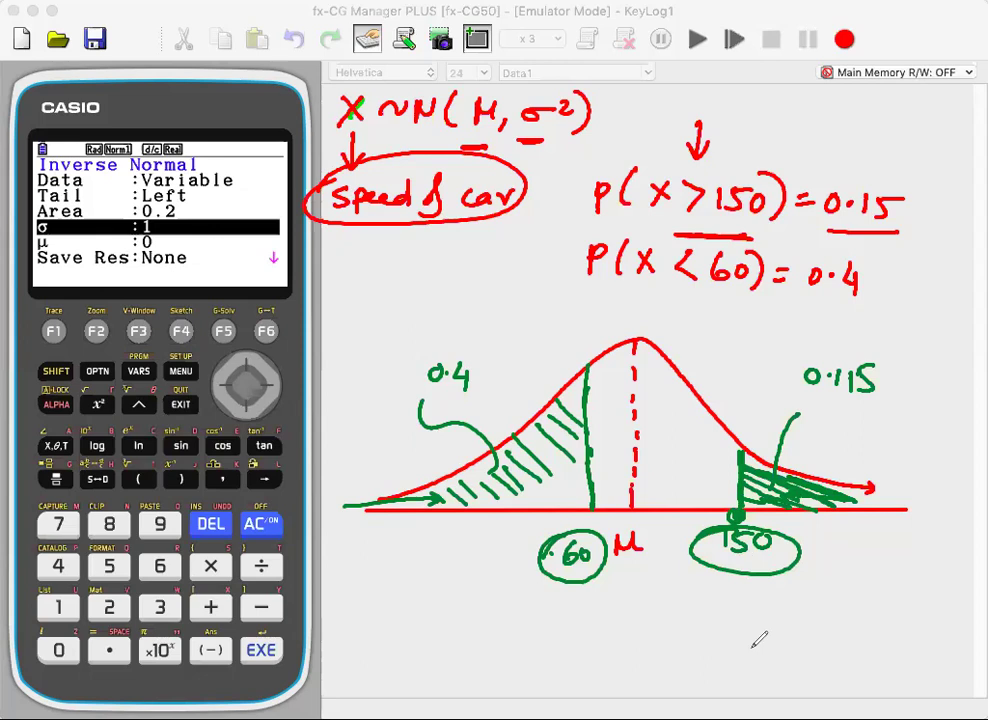
{"action": "left_click_drag", "start_coordinate": [914, 671], "coordinate": [362, 692]}
{"action": "mouse_move", "coordinate": [855, 648]}
{"action": "left_mouse_down"}
{"action": "mouse_move", "coordinate": [725, 596]}
{"action": "mouse_move", "coordinate": [642, 598]}
{"action": "mouse_move", "coordinate": [467, 675]}
{"action": "mouse_move", "coordinate": [364, 690]}
{"action": "left_mouse_up"}
{"action": "left_click_drag", "start_coordinate": [660, 598], "coordinate": [664, 677]}
{"action": "left_click_drag", "start_coordinate": [740, 568], "coordinate": [746, 687]}
{"action": "left_click_drag", "start_coordinate": [588, 572], "coordinate": [586, 652]}
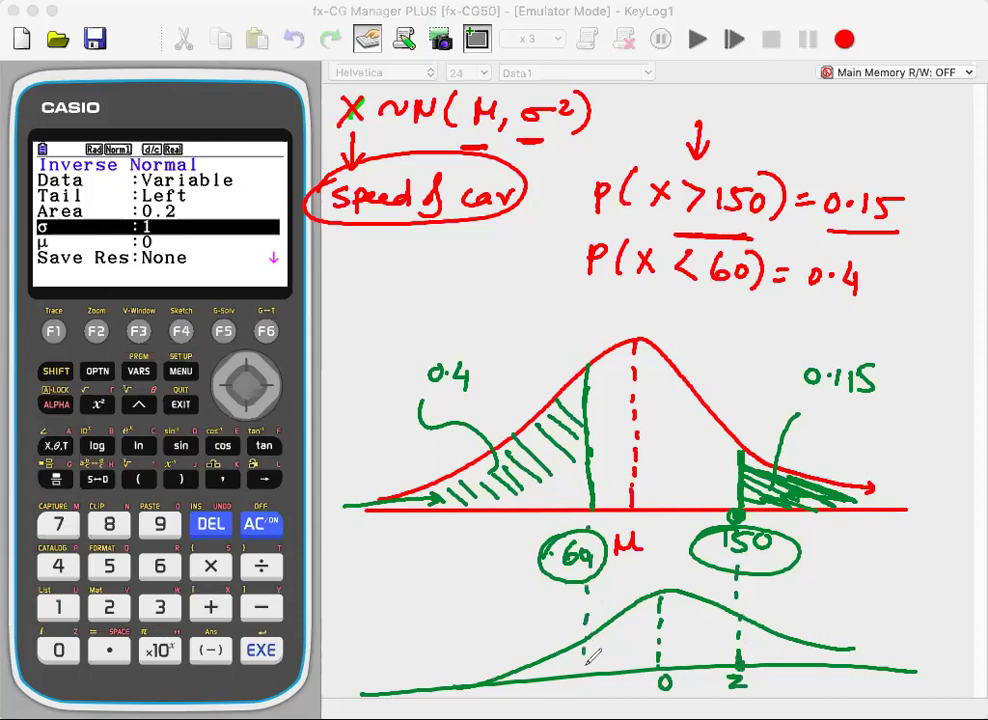
- Mark and label the two z-points on the lower axis, with z₁ under 150, and underline μ and σ² in green
{"action": "left_click", "coordinate": [581, 675]}
{"action": "left_click_drag", "start_coordinate": [612, 680], "coordinate": [570, 693]}
{"action": "left_click", "coordinate": [738, 666]}
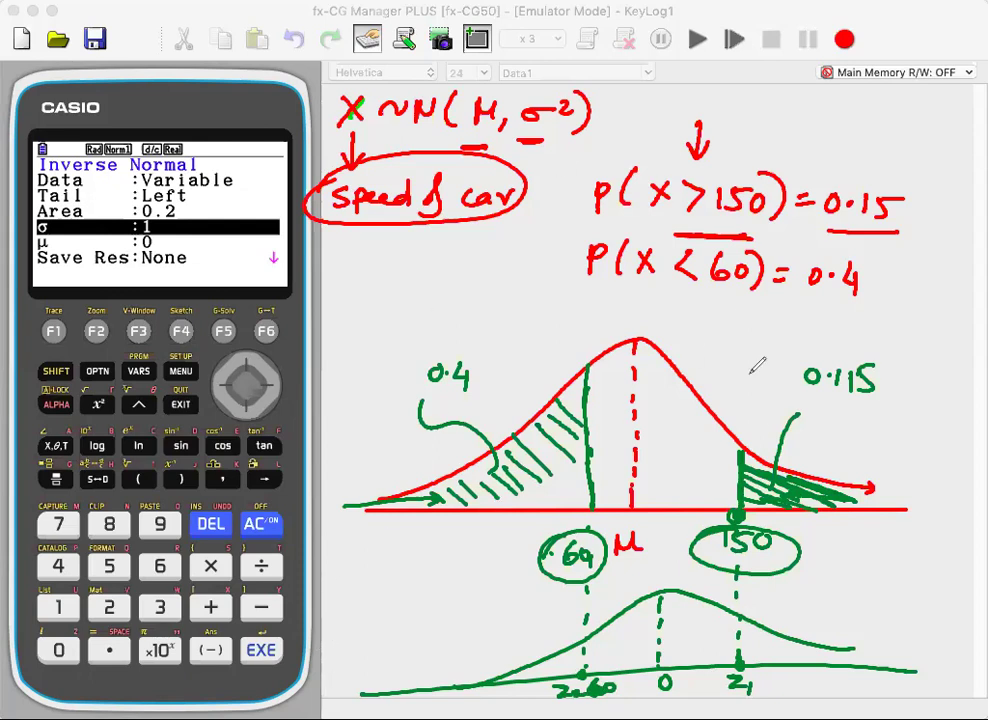
{"action": "left_click_drag", "start_coordinate": [463, 137], "coordinate": [540, 138]}
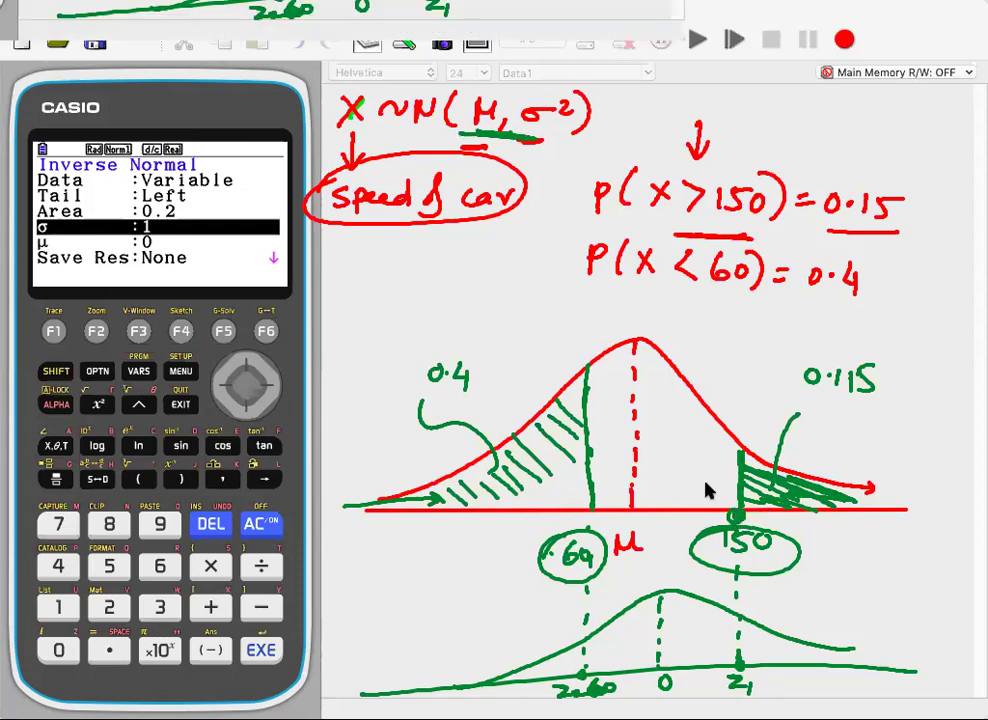
- Reopen the Inverse Normal calculation for variable data and set its tail to Right
{"action": "key", "text": "Up"}
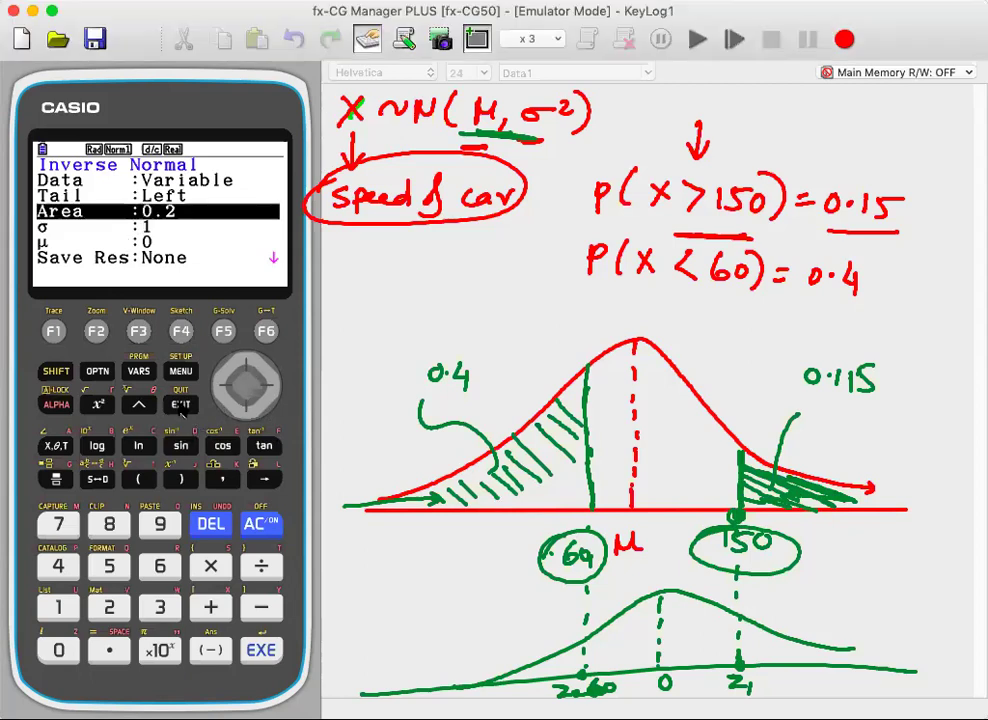
{"action": "left_click", "coordinate": [181, 404]}
{"action": "left_click", "coordinate": [222, 331]}
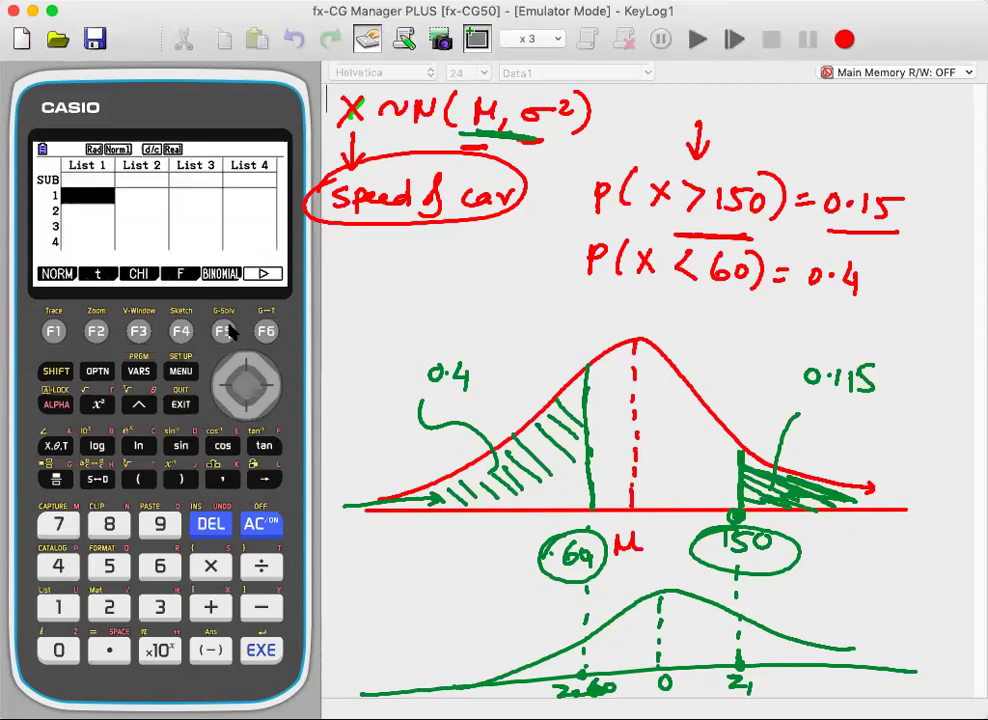
{"action": "left_click", "coordinate": [56, 331]}
{"action": "left_click", "coordinate": [138, 331]}
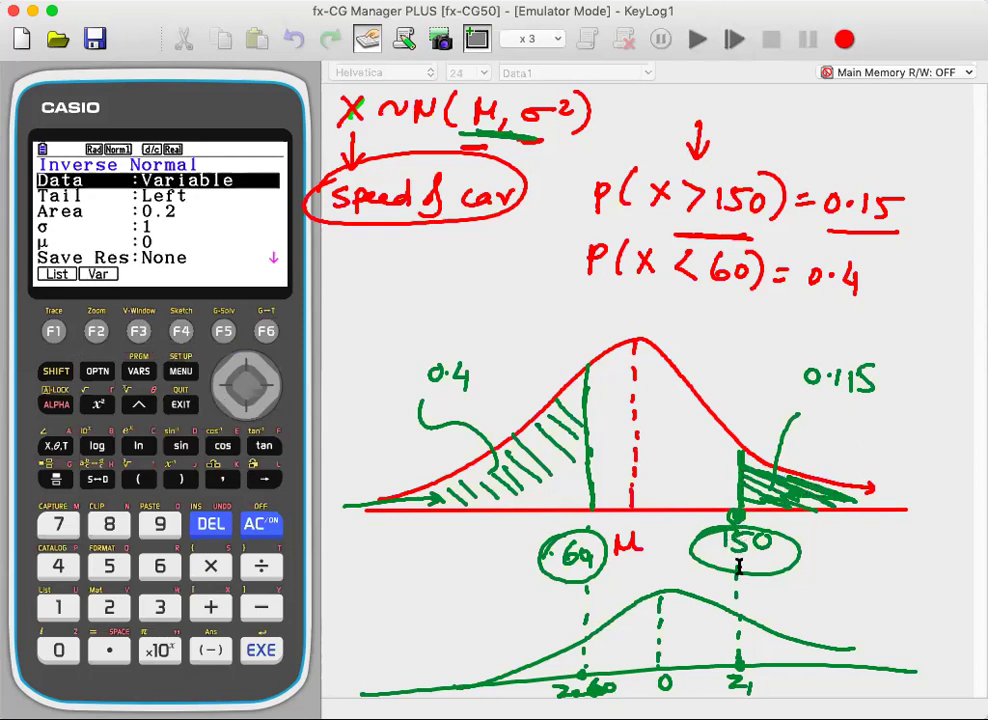
{"action": "key", "text": "Down"}
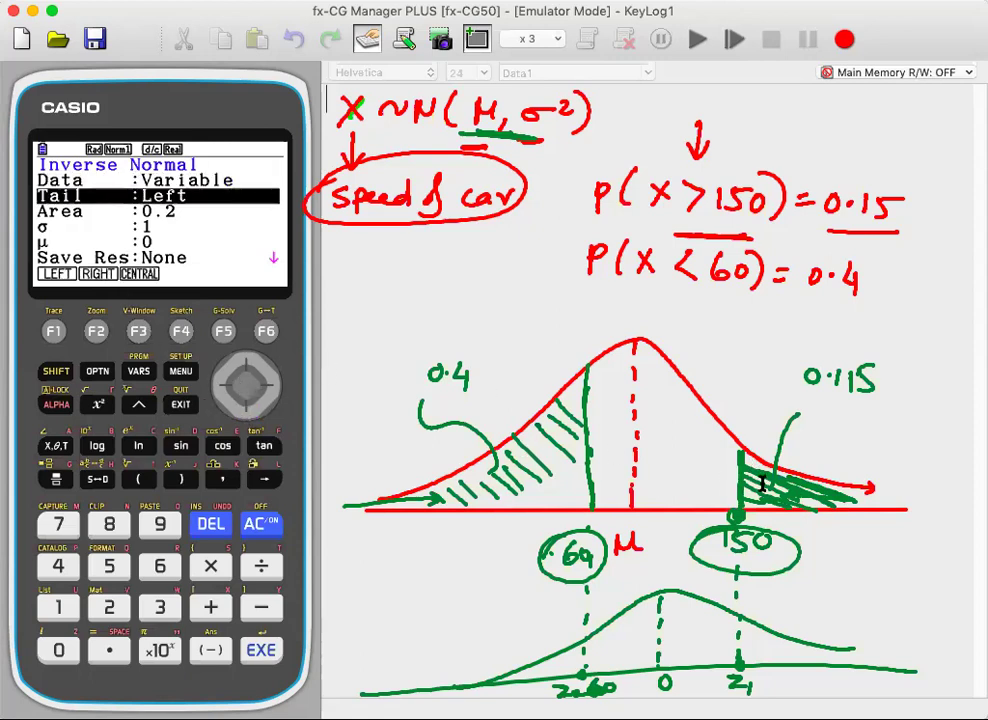
{"action": "left_click", "coordinate": [98, 331]}
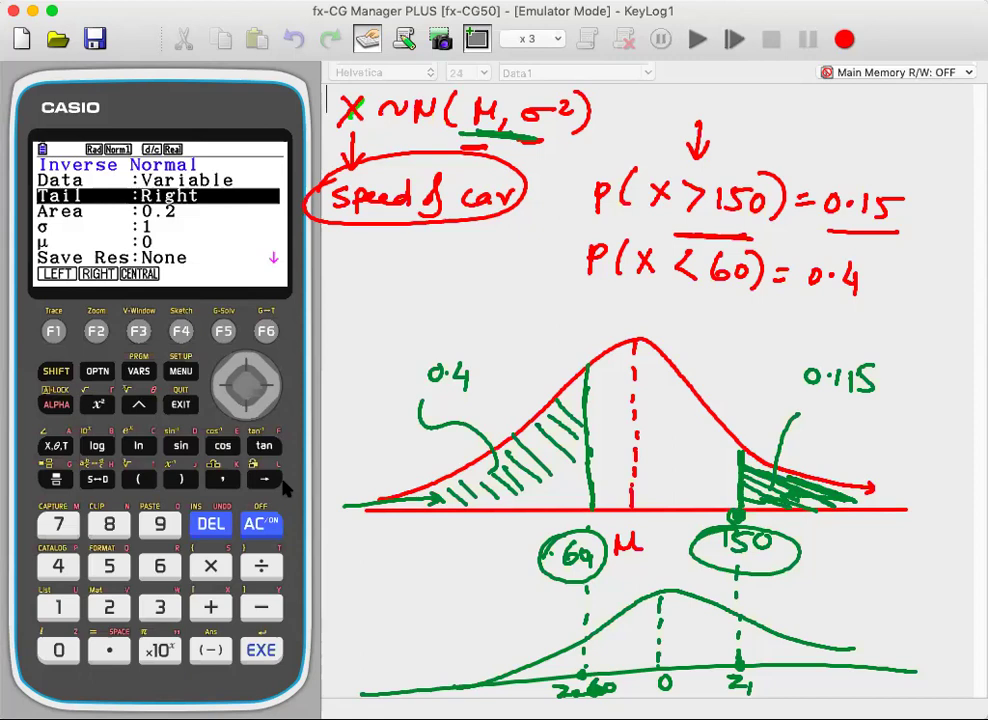
- Calculate the inverse normal for an area of 0.15, and write = 1.0364 beside z₁ on the lower curve
{"action": "key", "text": "Down"}
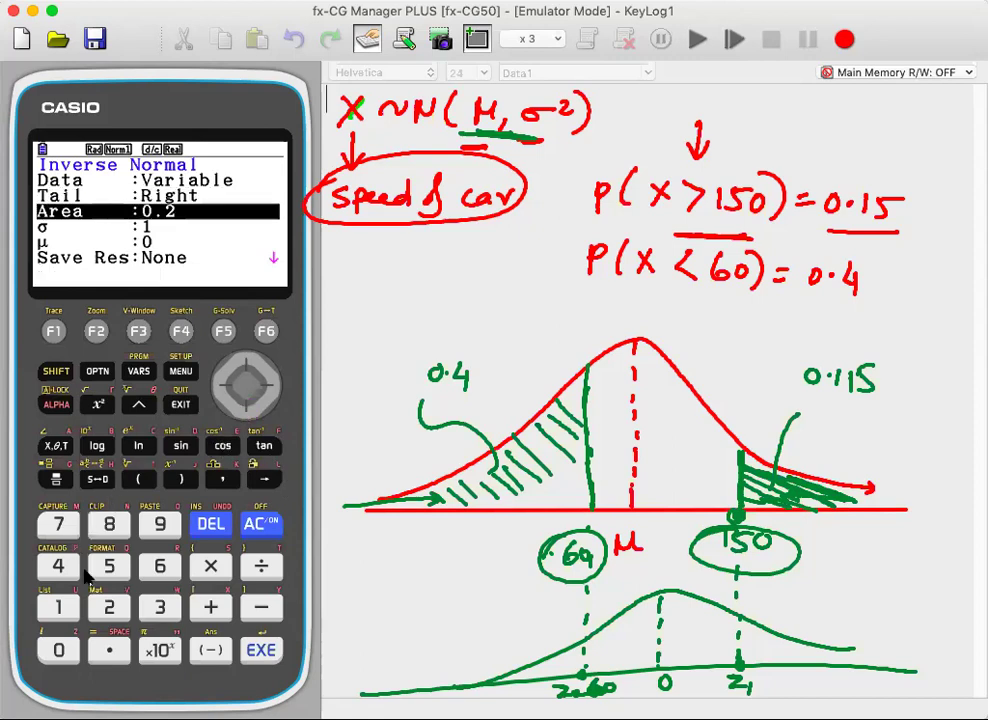
{"action": "type", "text": "0.15"}
{"action": "key", "text": "Return"}
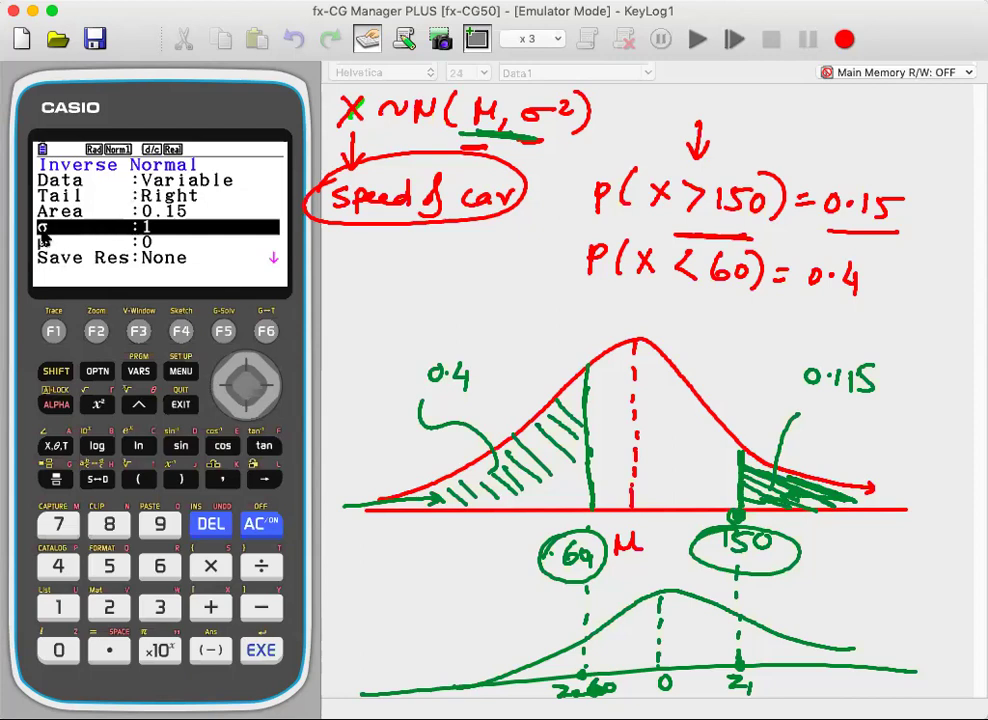
{"action": "left_click", "coordinate": [260, 650]}
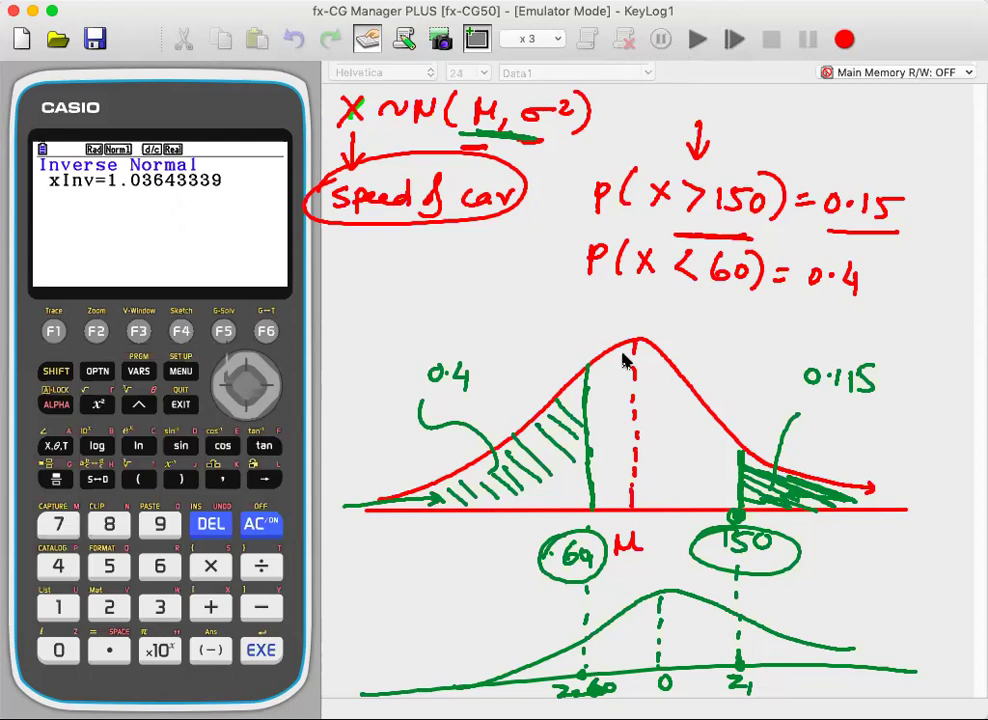
{"action": "left_click_drag", "start_coordinate": [762, 680], "coordinate": [776, 679]}
{"action": "left_click_drag", "start_coordinate": [762, 687], "coordinate": [867, 688]}
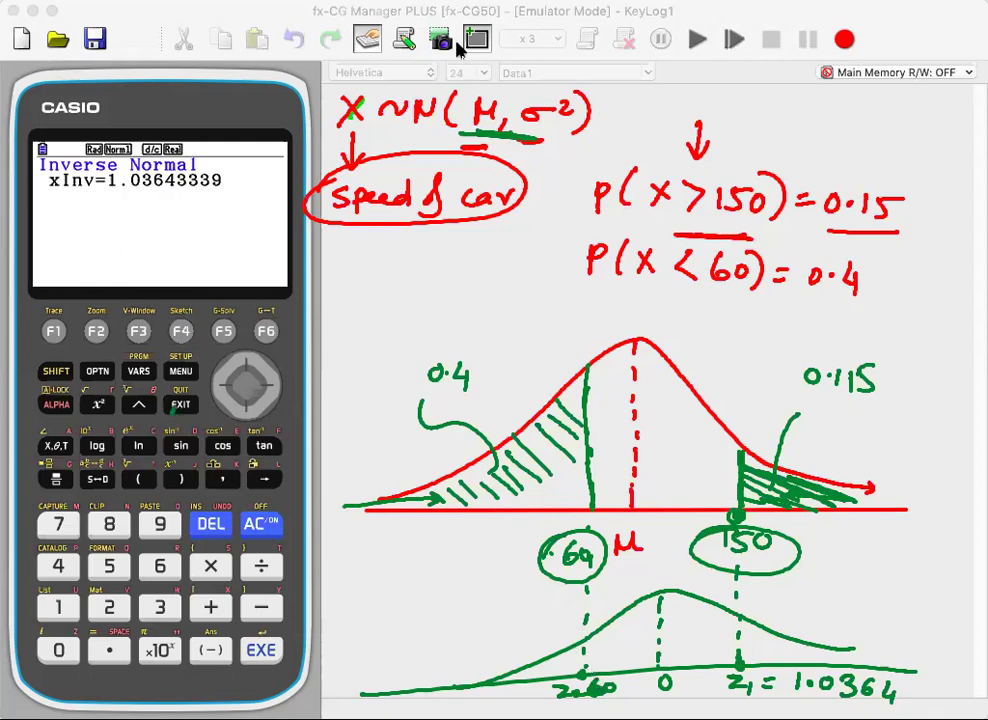
- Return to the Inverse Normal parameters and change the tail to Left
{"action": "left_click", "coordinate": [180, 404]}
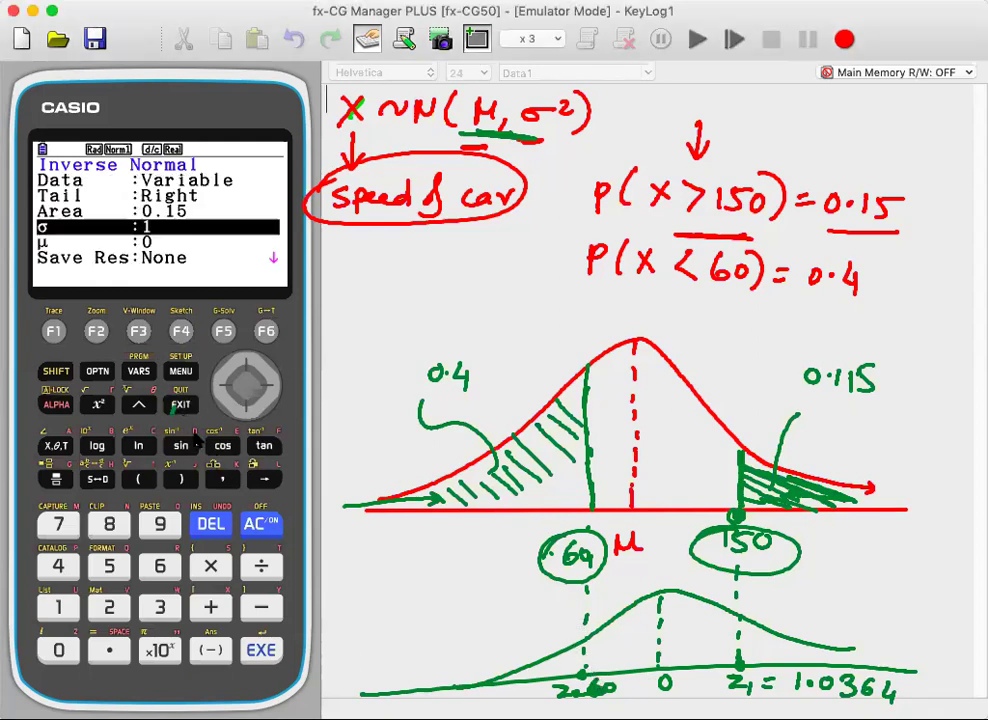
{"action": "left_click", "coordinate": [244, 366]}
{"action": "left_click", "coordinate": [244, 366]}
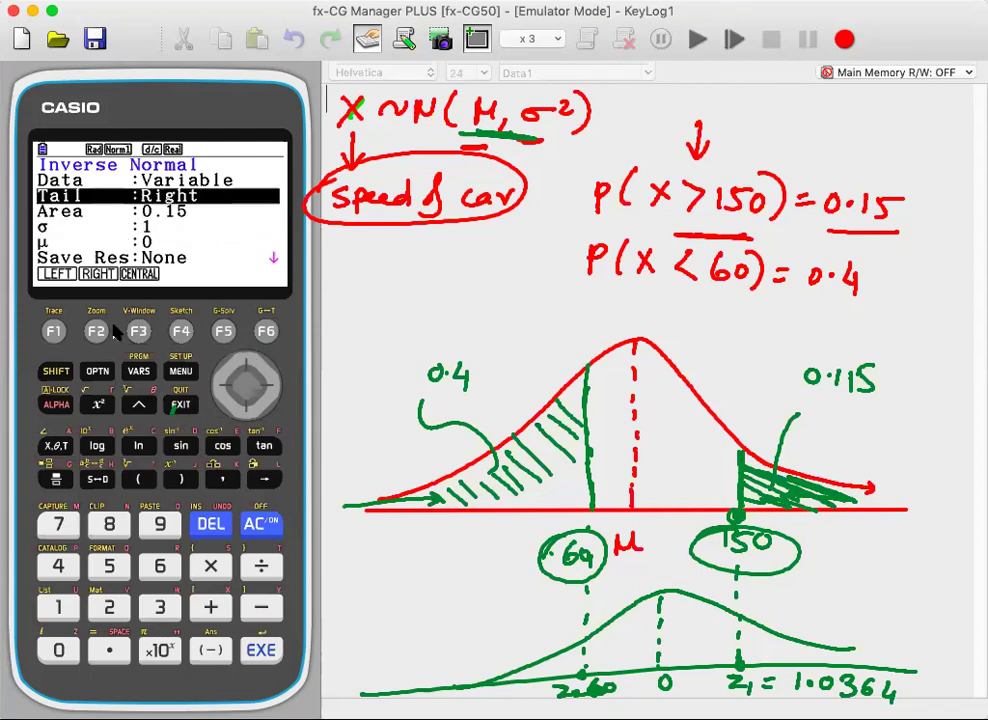
{"action": "left_click", "coordinate": [47, 336]}
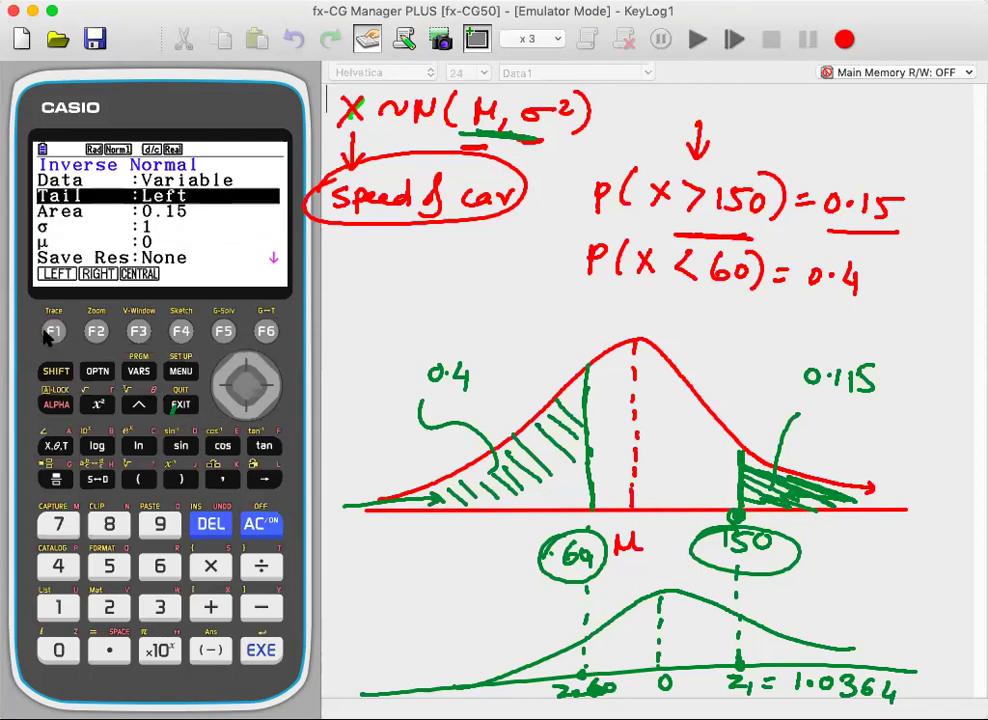
- Calculate the inverse normal for an area of 0.4, and write -0.253371 with an arrow to the z-point under 60
{"action": "left_click", "coordinate": [246, 403]}
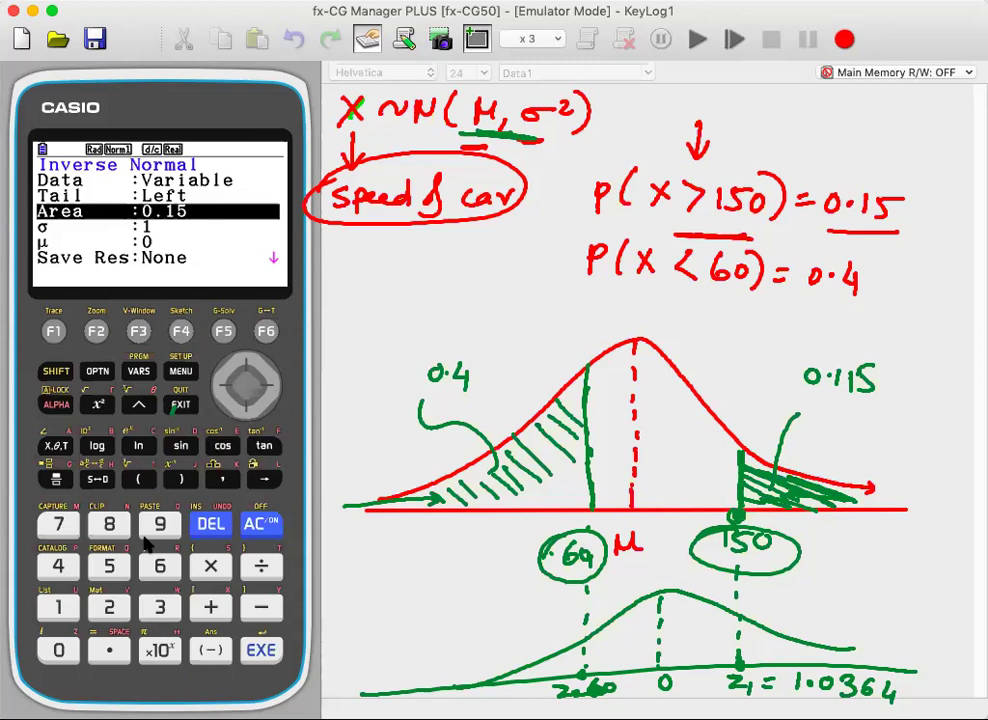
{"action": "left_click", "coordinate": [58, 650]}
{"action": "left_click", "coordinate": [109, 650]}
{"action": "left_click", "coordinate": [58, 566]}
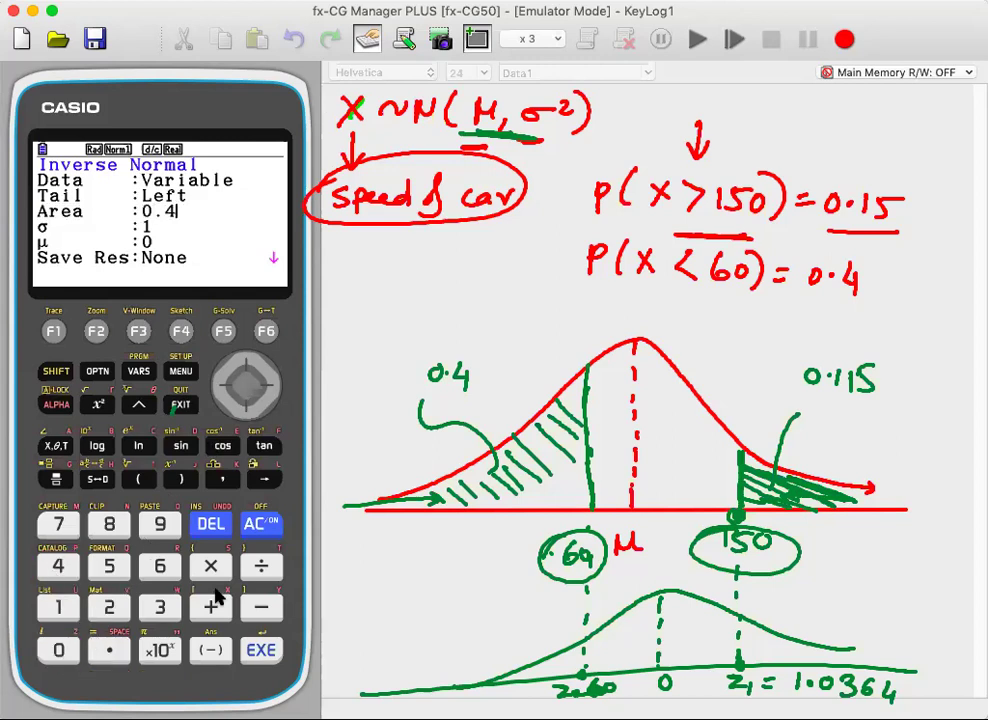
{"action": "left_click", "coordinate": [276, 648]}
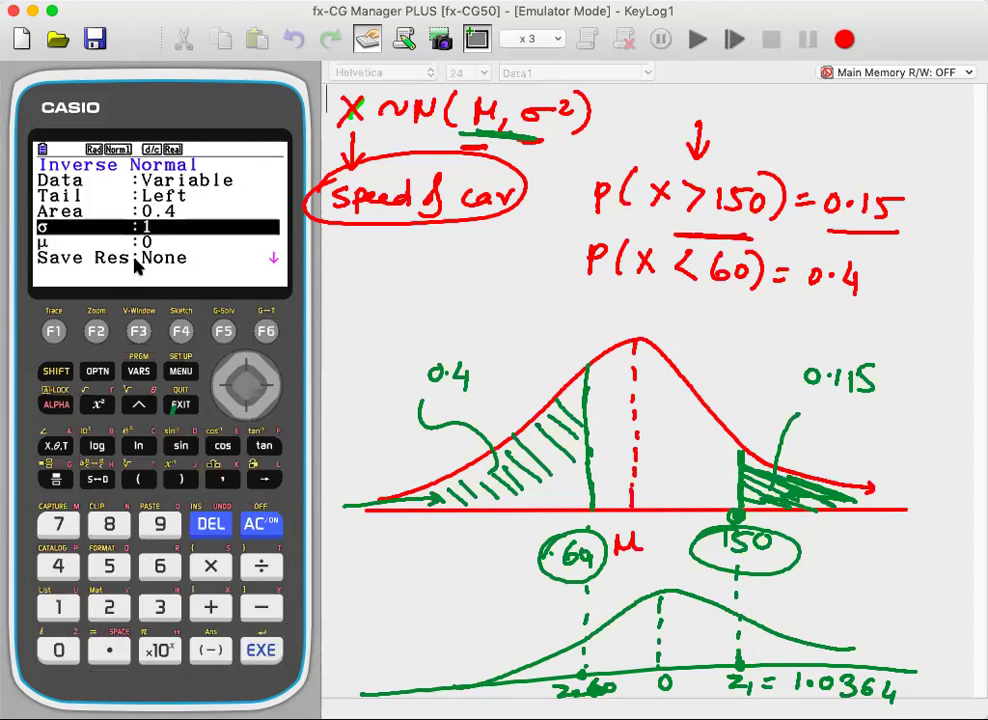
{"action": "key", "text": "Down"}
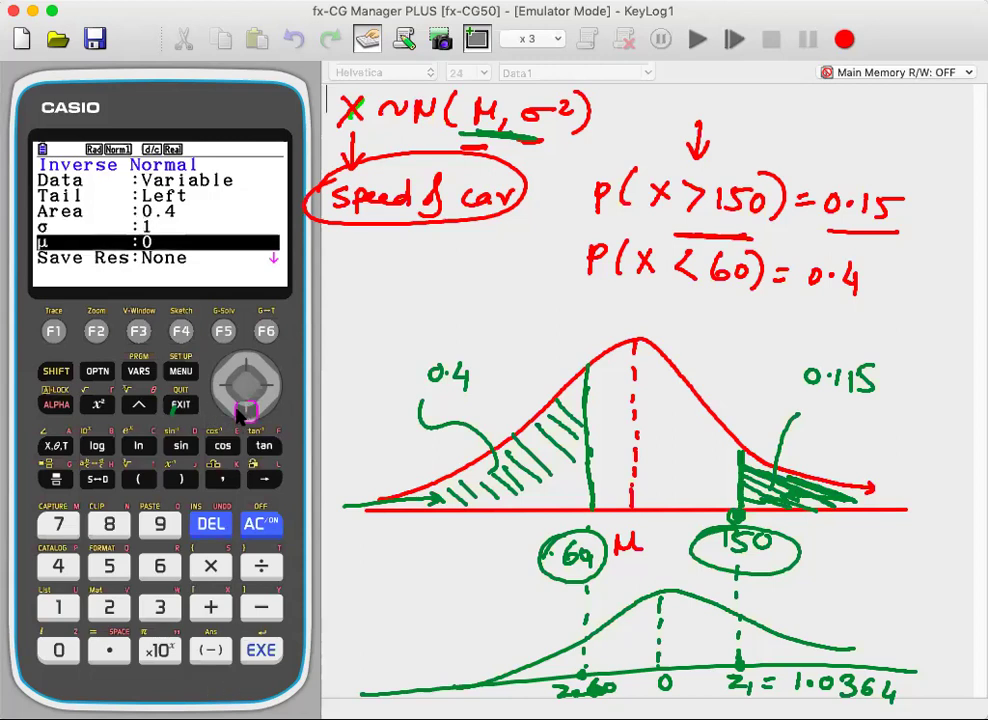
{"action": "left_click", "coordinate": [260, 652]}
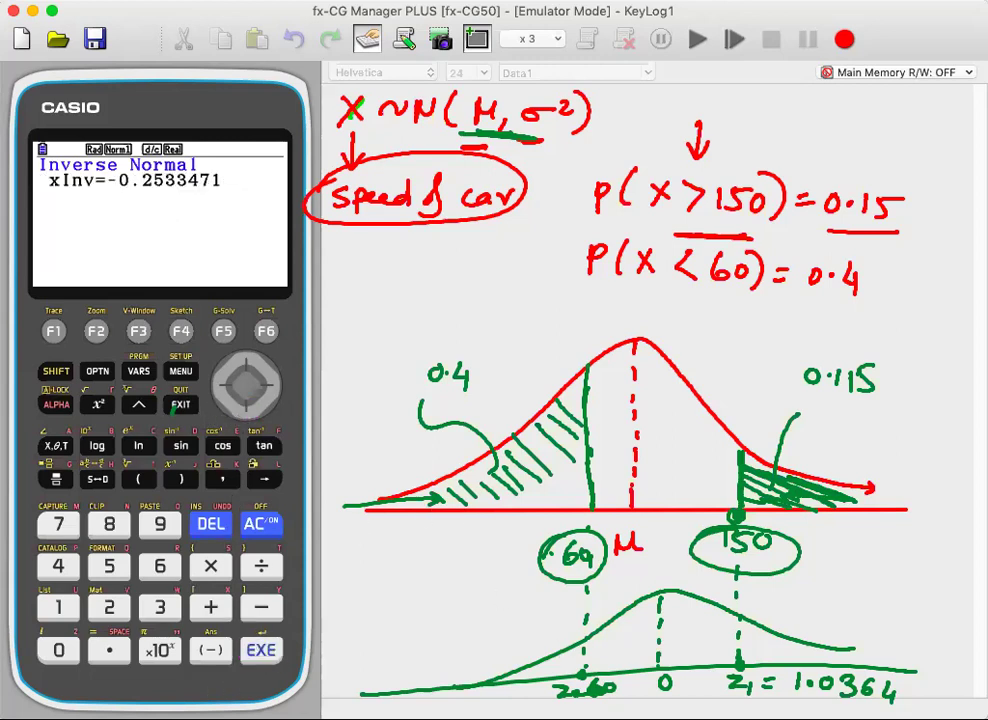
{"action": "left_click_drag", "start_coordinate": [470, 635], "coordinate": [577, 668]}
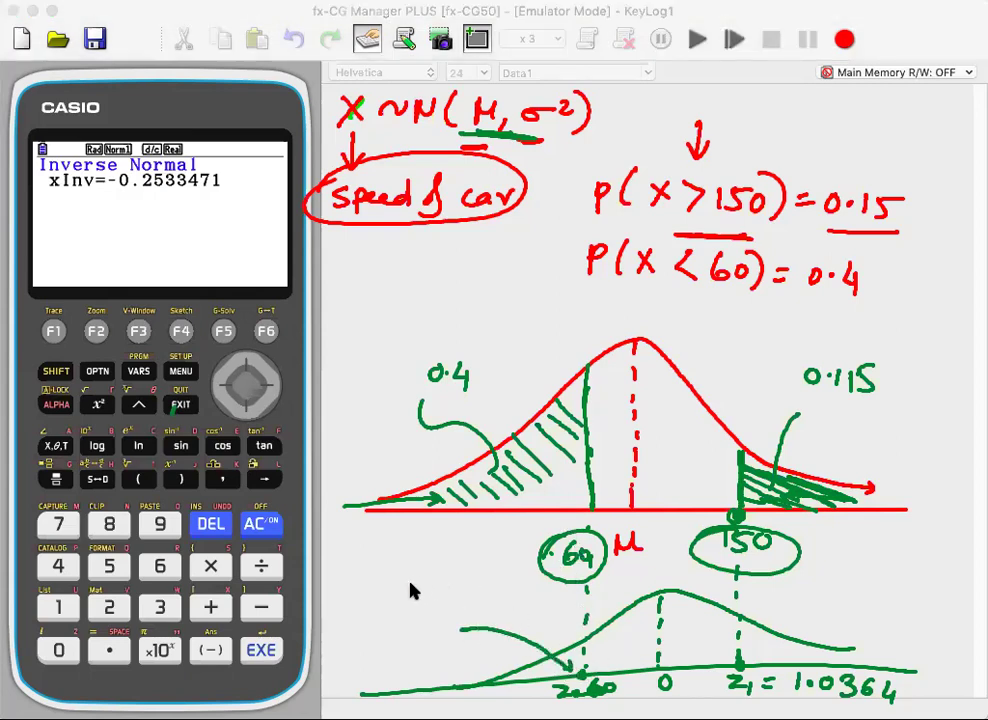
{"action": "mouse_move", "coordinate": [406, 596]}
{"action": "left_mouse_down"}
{"action": "mouse_move", "coordinate": [439, 592]}
{"action": "mouse_move", "coordinate": [430, 604]}
{"action": "mouse_move", "coordinate": [514, 612]}
{"action": "left_mouse_up"}
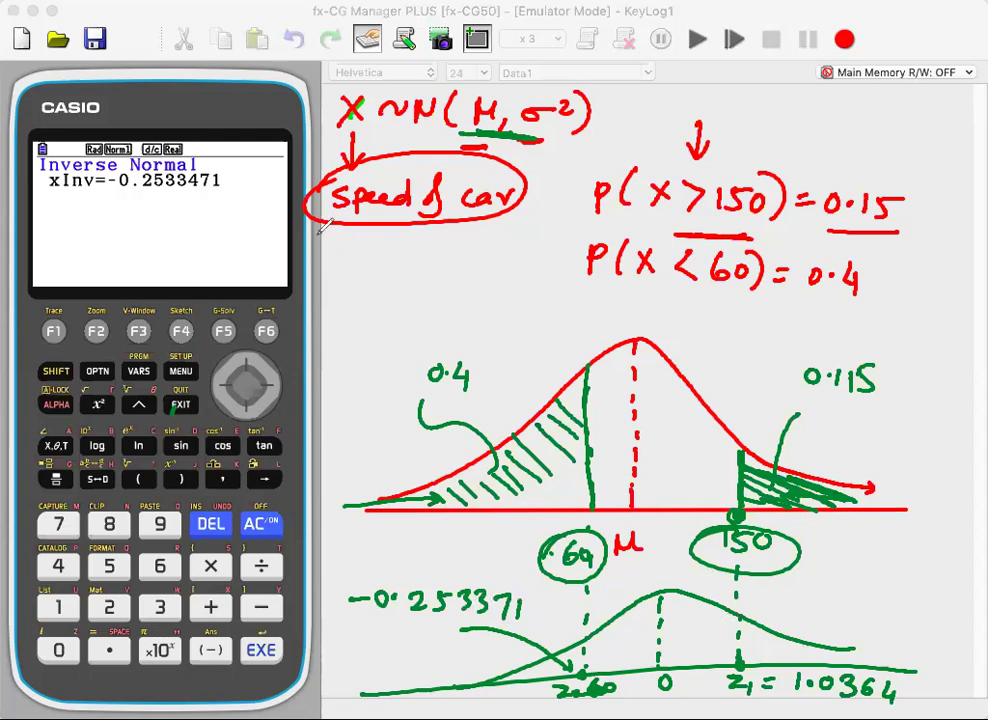
- Write the standardising formula z = (X - μ)/σ in green above the probability statements, and circle the z
{"action": "mouse_move", "coordinate": [775, 86]}
{"action": "left_mouse_down"}
{"action": "mouse_move", "coordinate": [771, 113]}
{"action": "mouse_move", "coordinate": [806, 98]}
{"action": "left_mouse_up"}
{"action": "left_click_drag", "start_coordinate": [790, 108], "coordinate": [830, 115]}
{"action": "left_click_drag", "start_coordinate": [830, 97], "coordinate": [815, 115]}
{"action": "left_click_drag", "start_coordinate": [838, 106], "coordinate": [872, 114]}
{"action": "left_click_drag", "start_coordinate": [786, 124], "coordinate": [880, 122]}
{"action": "left_click_drag", "start_coordinate": [838, 138], "coordinate": [822, 142]}
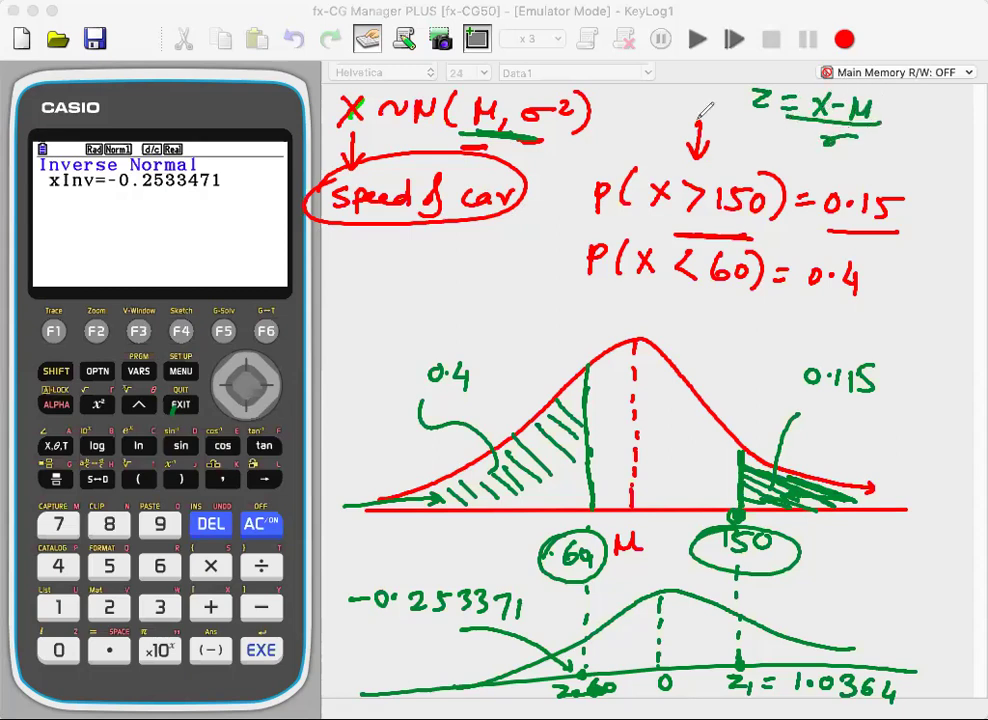
{"action": "left_click_drag", "start_coordinate": [750, 104], "coordinate": [752, 84]}
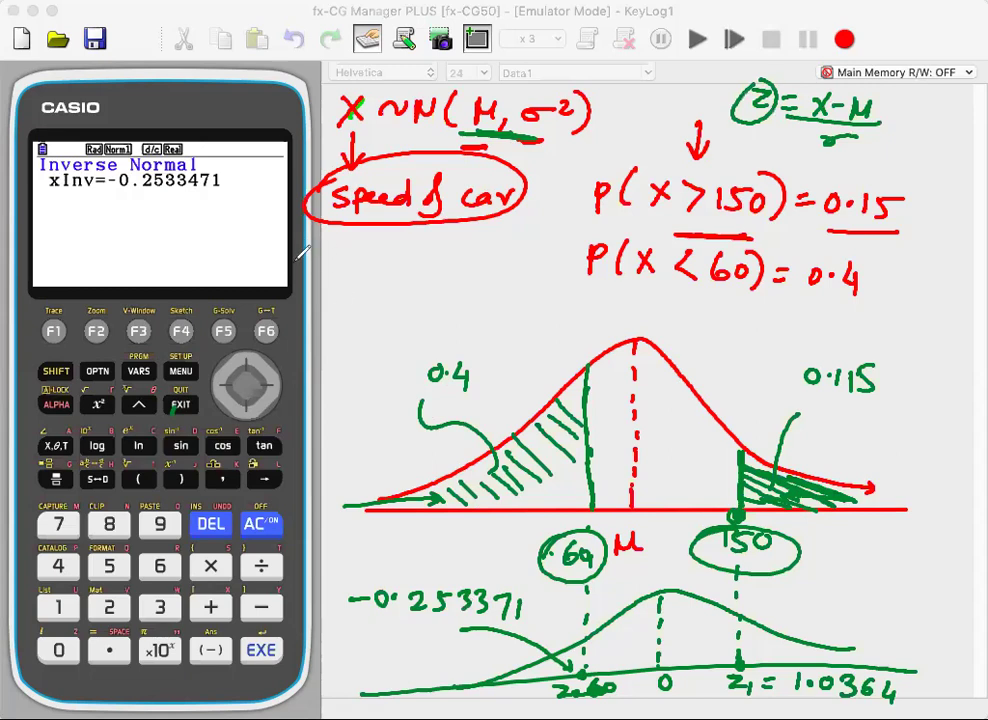
- Write the first equation, numbered with a circled 1 and marked by an arrow, as -0.253371 = (60 - μ)/σ
{"action": "mouse_move", "coordinate": [220, 253]}
{"action": "left_mouse_down"}
{"action": "mouse_move", "coordinate": [301, 243]}
{"action": "mouse_move", "coordinate": [298, 251]}
{"action": "mouse_move", "coordinate": [334, 249]}
{"action": "mouse_move", "coordinate": [340, 263]}
{"action": "mouse_move", "coordinate": [341, 238]}
{"action": "mouse_move", "coordinate": [384, 265]}
{"action": "mouse_move", "coordinate": [428, 260]}
{"action": "mouse_move", "coordinate": [433, 273]}
{"action": "mouse_move", "coordinate": [438, 265]}
{"action": "mouse_move", "coordinate": [467, 277]}
{"action": "mouse_move", "coordinate": [475, 268]}
{"action": "mouse_move", "coordinate": [517, 290]}
{"action": "mouse_move", "coordinate": [549, 287]}
{"action": "left_mouse_up"}
{"action": "left_click_drag", "start_coordinate": [533, 296], "coordinate": [571, 307]}
{"action": "mouse_move", "coordinate": [571, 289]}
{"action": "left_mouse_down"}
{"action": "mouse_move", "coordinate": [556, 307]}
{"action": "mouse_move", "coordinate": [596, 306]}
{"action": "mouse_move", "coordinate": [612, 294]}
{"action": "left_mouse_up"}
{"action": "left_click_drag", "start_coordinate": [624, 301], "coordinate": [668, 290]}
{"action": "left_click_drag", "start_coordinate": [565, 318], "coordinate": [682, 320]}
{"action": "left_click_drag", "start_coordinate": [616, 329], "coordinate": [586, 338]}
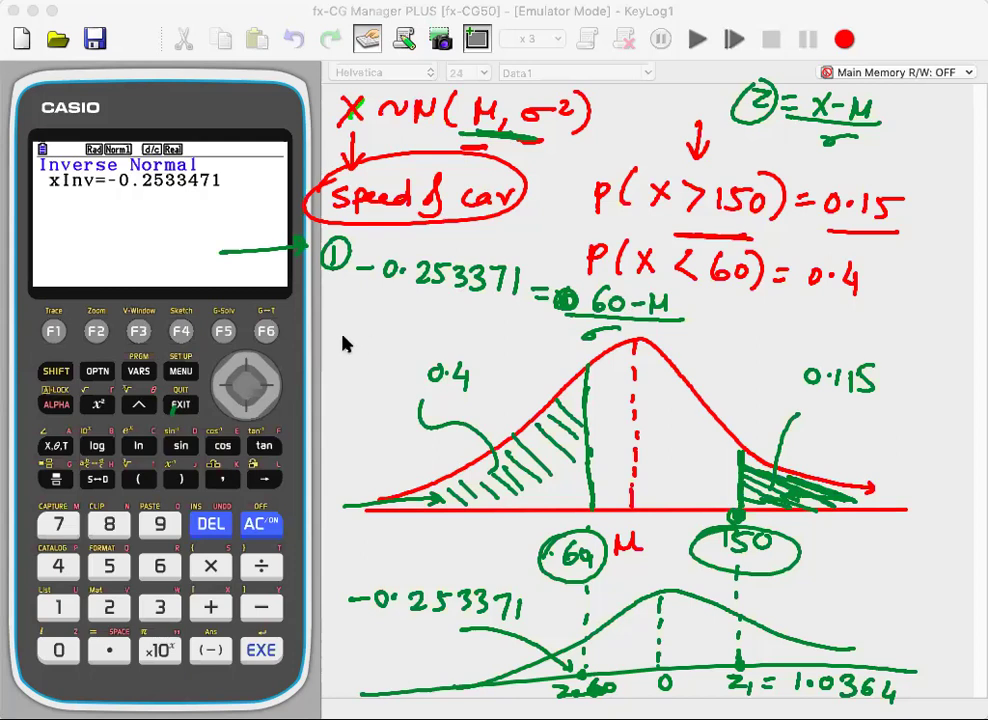
- Write the rearranged first equation μ - 0.253371σ = 60 in green below the original, and circle it
{"action": "mouse_move", "coordinate": [332, 330]}
{"action": "left_mouse_down"}
{"action": "mouse_move", "coordinate": [335, 348]}
{"action": "mouse_move", "coordinate": [354, 338]}
{"action": "left_mouse_up"}
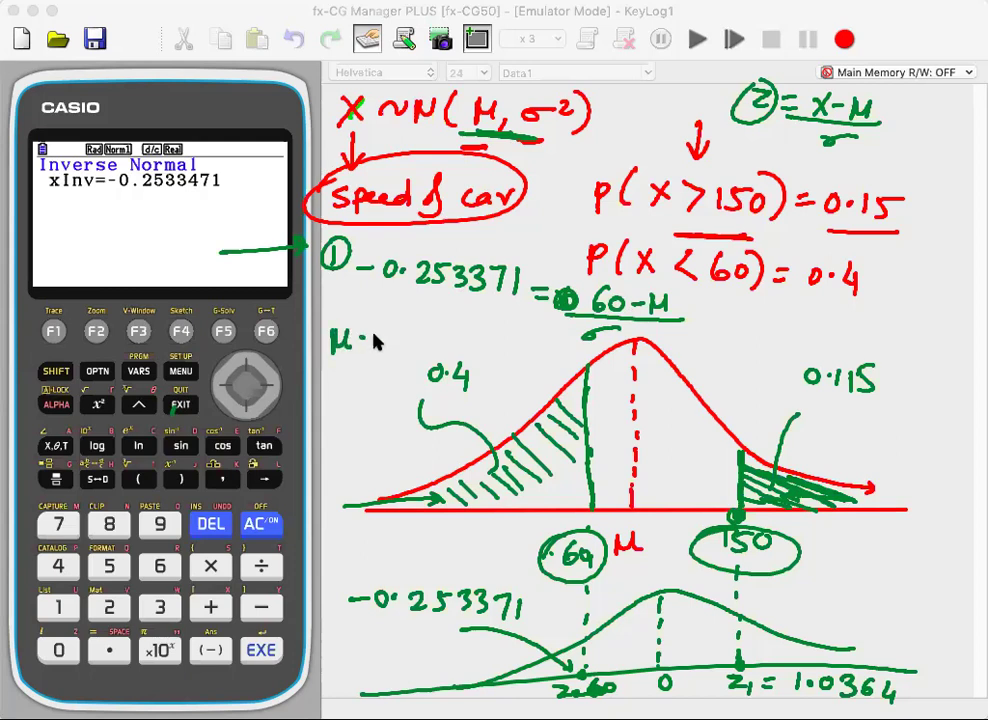
{"action": "left_click", "coordinate": [413, 342]}
{"action": "left_click_drag", "start_coordinate": [420, 334], "coordinate": [446, 345]}
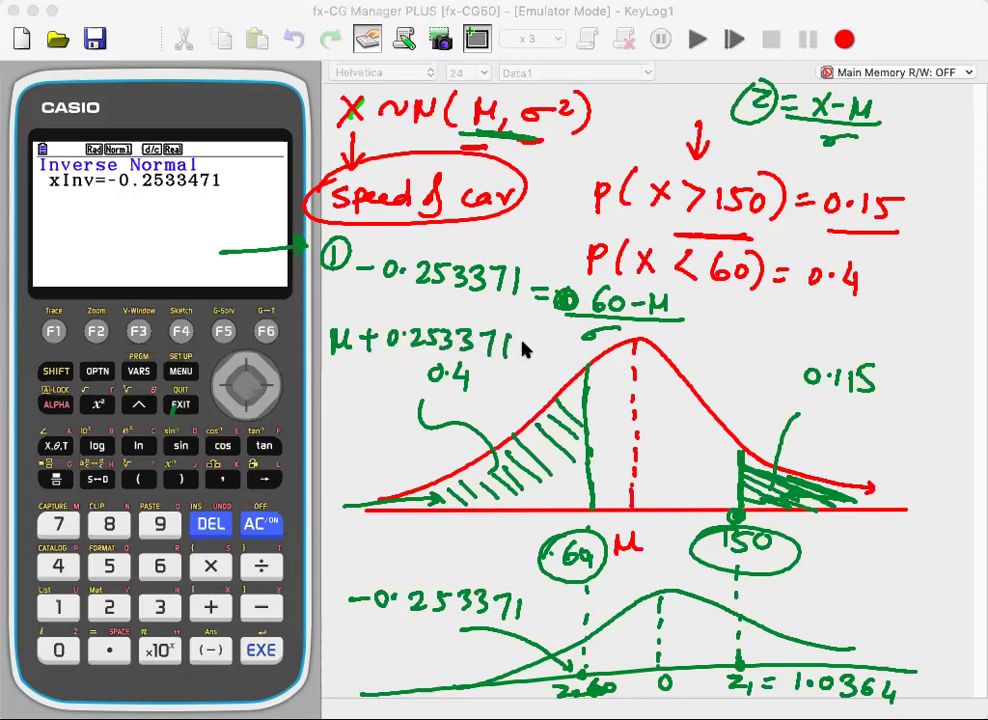
{"action": "left_click_drag", "start_coordinate": [517, 345], "coordinate": [522, 348]}
{"action": "left_click_drag", "start_coordinate": [541, 347], "coordinate": [553, 347]}
{"action": "mouse_move", "coordinate": [541, 355]}
{"action": "left_mouse_down"}
{"action": "mouse_move", "coordinate": [555, 355]}
{"action": "mouse_move", "coordinate": [560, 370]}
{"action": "mouse_move", "coordinate": [580, 353]}
{"action": "left_mouse_up"}
{"action": "left_click", "coordinate": [371, 341]}
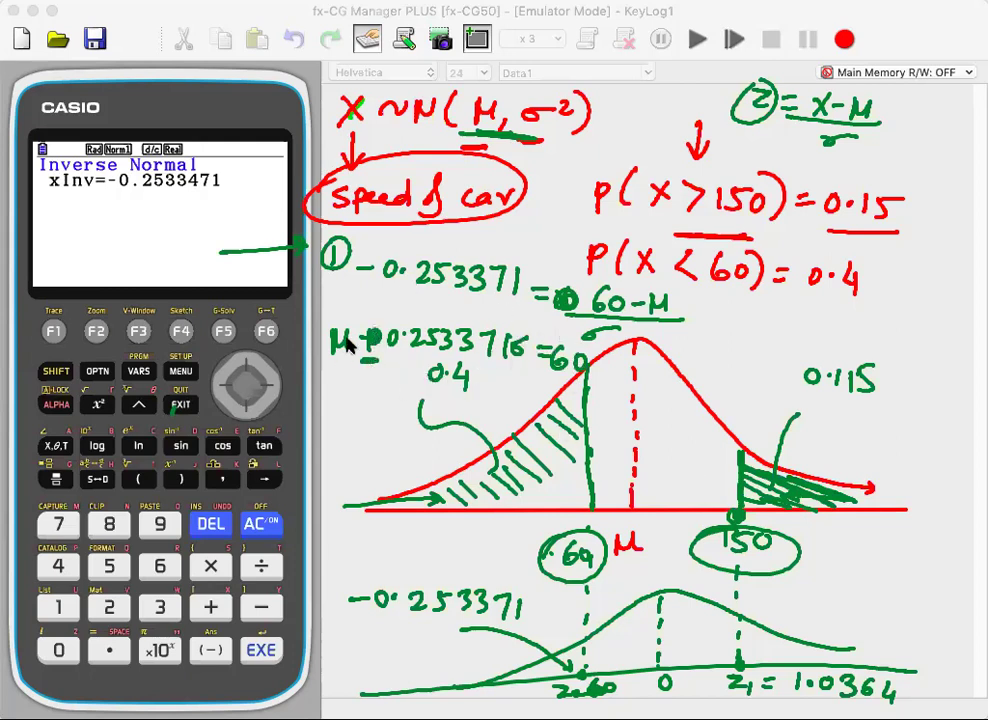
{"action": "mouse_move", "coordinate": [348, 309]}
{"action": "left_mouse_down"}
{"action": "mouse_move", "coordinate": [587, 349]}
{"action": "mouse_move", "coordinate": [568, 369]}
{"action": "mouse_move", "coordinate": [338, 364]}
{"action": "mouse_move", "coordinate": [326, 326]}
{"action": "left_mouse_up"}
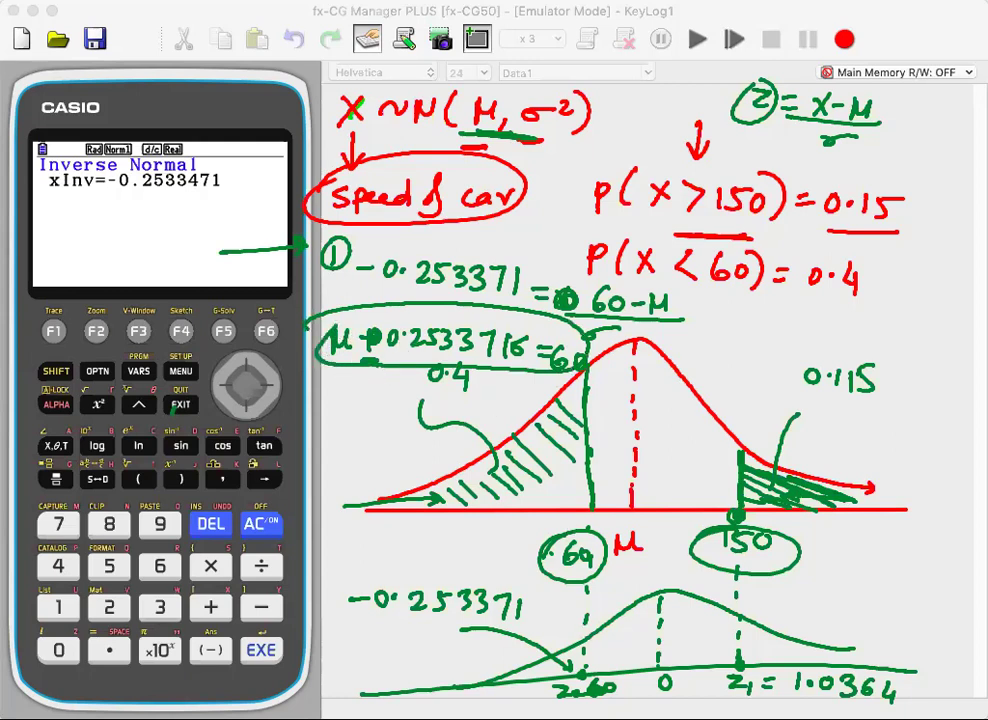
- Erase the two probability statements and write the second standardised equation 1.0364 = (150 - μ)/σ in green in their place
{"action": "mouse_move", "coordinate": [653, 260]}
{"action": "left_mouse_down"}
{"action": "mouse_move", "coordinate": [805, 278]}
{"action": "mouse_move", "coordinate": [753, 271]}
{"action": "mouse_move", "coordinate": [605, 206]}
{"action": "mouse_move", "coordinate": [768, 227]}
{"action": "mouse_move", "coordinate": [845, 212]}
{"action": "mouse_move", "coordinate": [910, 229]}
{"action": "mouse_move", "coordinate": [853, 245]}
{"action": "mouse_move", "coordinate": [852, 286]}
{"action": "left_mouse_up"}
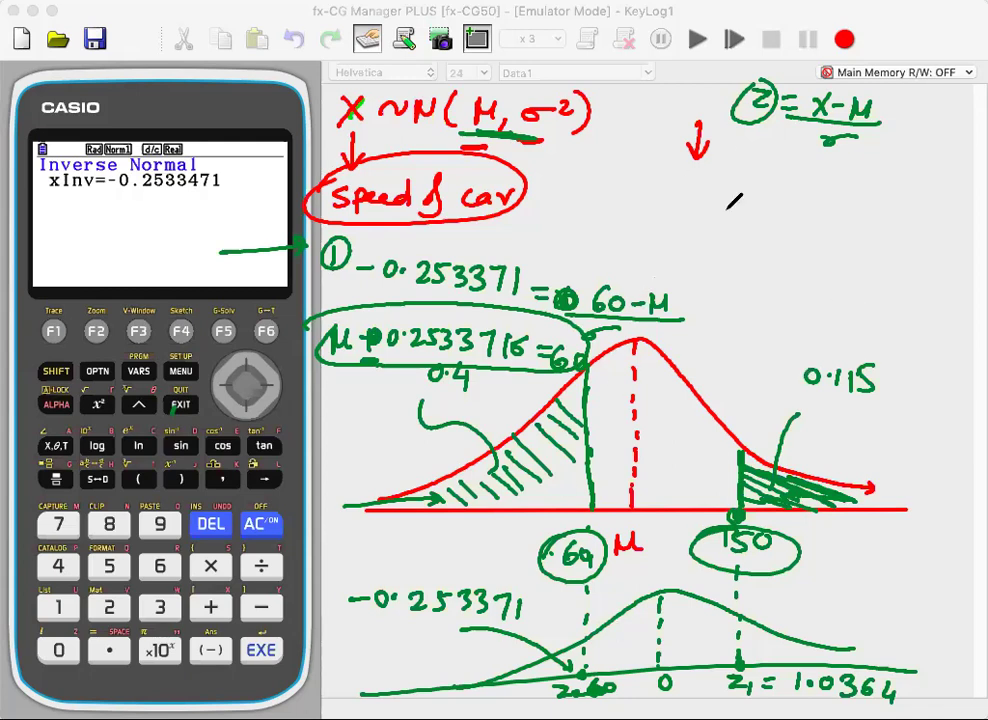
{"action": "mouse_move", "coordinate": [712, 172]}
{"action": "left_mouse_down"}
{"action": "mouse_move", "coordinate": [713, 190]}
{"action": "mouse_move", "coordinate": [744, 178]}
{"action": "mouse_move", "coordinate": [759, 200]}
{"action": "mouse_move", "coordinate": [812, 194]}
{"action": "left_mouse_up"}
{"action": "left_click", "coordinate": [727, 185]}
{"action": "mouse_move", "coordinate": [808, 180]}
{"action": "left_mouse_down"}
{"action": "mouse_move", "coordinate": [808, 202]}
{"action": "mouse_move", "coordinate": [840, 196]}
{"action": "left_mouse_up"}
{"action": "left_click_drag", "start_coordinate": [826, 202], "coordinate": [841, 202]}
{"action": "mouse_move", "coordinate": [853, 186]}
{"action": "left_mouse_down"}
{"action": "mouse_move", "coordinate": [852, 204]}
{"action": "mouse_move", "coordinate": [876, 208]}
{"action": "left_mouse_up"}
{"action": "mouse_move", "coordinate": [905, 190]}
{"action": "left_mouse_down"}
{"action": "mouse_move", "coordinate": [940, 204]}
{"action": "mouse_move", "coordinate": [938, 214]}
{"action": "mouse_move", "coordinate": [952, 208]}
{"action": "mouse_move", "coordinate": [849, 224]}
{"action": "mouse_move", "coordinate": [905, 233]}
{"action": "left_mouse_up"}
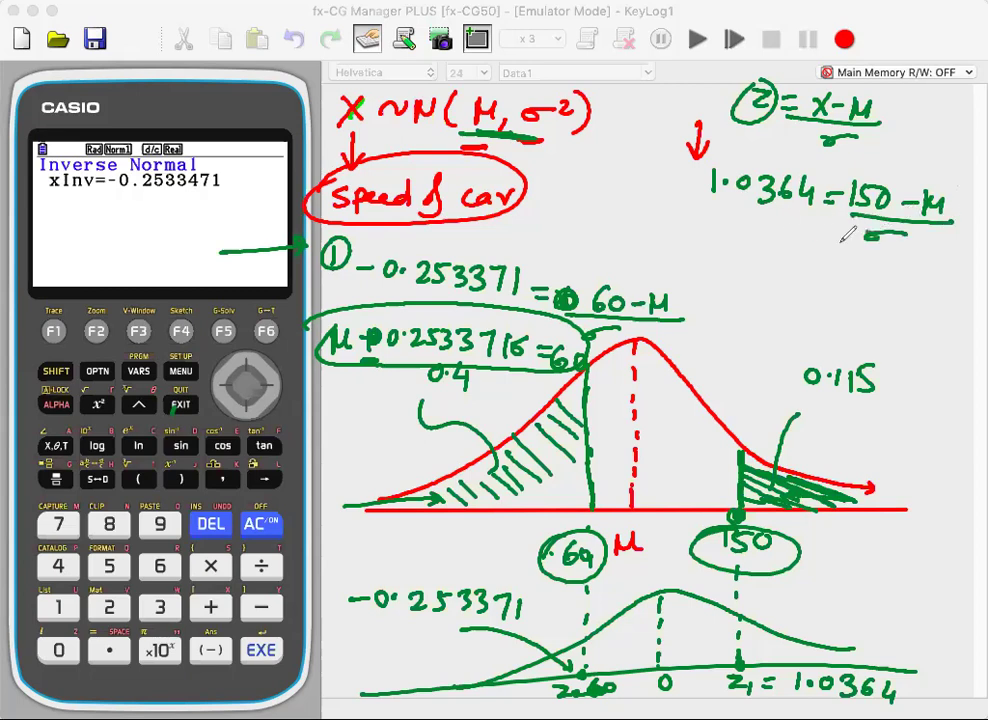
- Write the rearranged second equation μ + 1.0364σ = 150 in green below the standardised one
{"action": "mouse_move", "coordinate": [756, 284]}
{"action": "left_mouse_down"}
{"action": "mouse_move", "coordinate": [776, 266]}
{"action": "mouse_move", "coordinate": [800, 286]}
{"action": "mouse_move", "coordinate": [856, 277]}
{"action": "mouse_move", "coordinate": [883, 289]}
{"action": "left_mouse_up"}
{"action": "left_click", "coordinate": [838, 282]}
{"action": "mouse_move", "coordinate": [905, 266]}
{"action": "left_mouse_down"}
{"action": "mouse_move", "coordinate": [901, 286]}
{"action": "mouse_move", "coordinate": [925, 292]}
{"action": "mouse_move", "coordinate": [946, 282]}
{"action": "mouse_move", "coordinate": [948, 291]}
{"action": "left_mouse_up"}
{"action": "left_click_drag", "start_coordinate": [952, 276], "coordinate": [953, 300]}
{"action": "mouse_move", "coordinate": [964, 276]}
{"action": "left_mouse_down"}
{"action": "mouse_move", "coordinate": [960, 289]}
{"action": "mouse_move", "coordinate": [970, 287]}
{"action": "left_mouse_up"}
{"action": "left_click_drag", "start_coordinate": [978, 290], "coordinate": [976, 291]}
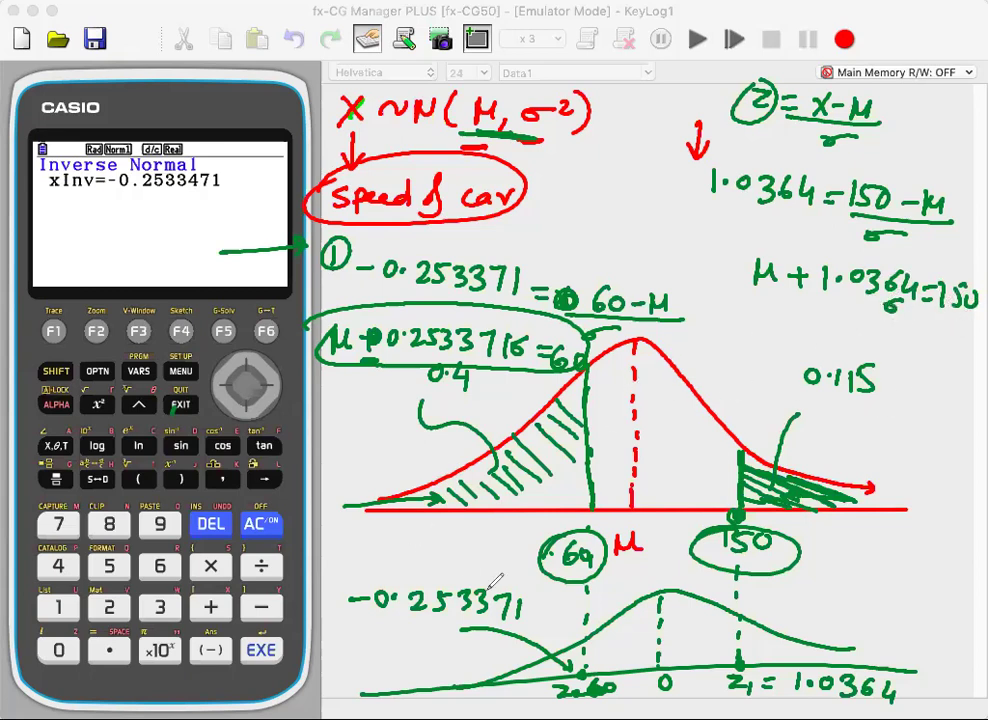
- Label the two rearranged equations with a circled 1 and a circled 11, each joined by a short line
{"action": "mouse_move", "coordinate": [590, 366]}
{"action": "left_mouse_down"}
{"action": "mouse_move", "coordinate": [703, 364]}
{"action": "mouse_move", "coordinate": [726, 379]}
{"action": "mouse_move", "coordinate": [717, 333]}
{"action": "left_mouse_up"}
{"action": "mouse_move", "coordinate": [783, 322]}
{"action": "left_mouse_down"}
{"action": "mouse_move", "coordinate": [834, 326]}
{"action": "mouse_move", "coordinate": [840, 352]}
{"action": "mouse_move", "coordinate": [857, 350]}
{"action": "left_mouse_up"}
{"action": "left_click_drag", "start_coordinate": [868, 326], "coordinate": [868, 350]}
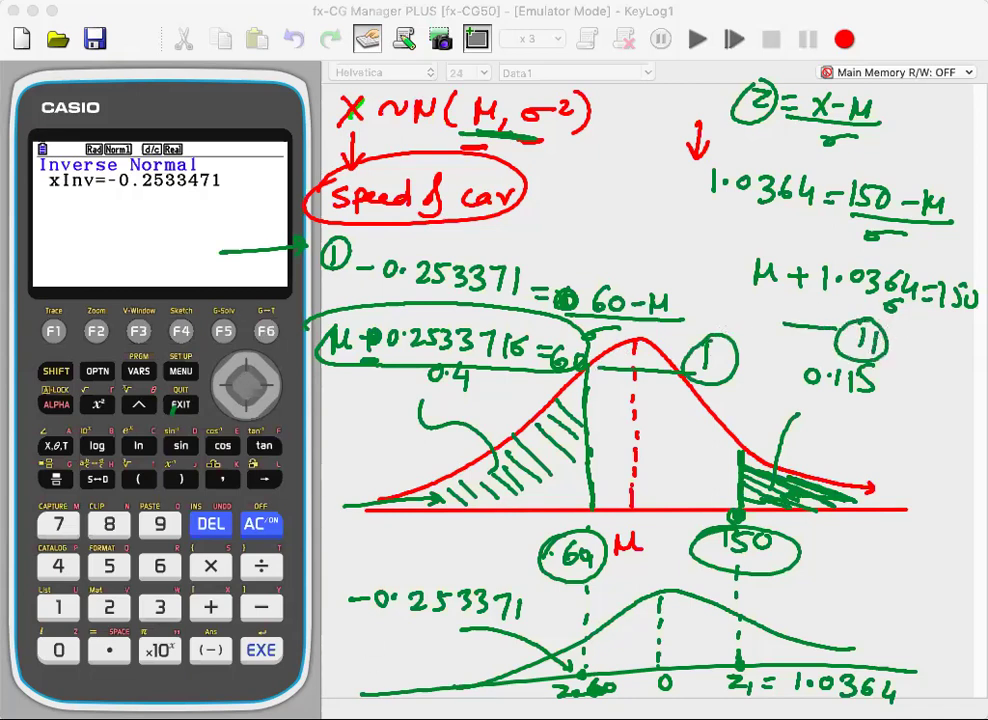
- Leave the Inverse Normal parameters and open the calculator's Simultaneous equation solver for 2 unknowns
{"action": "left_click", "coordinate": [179, 405]}
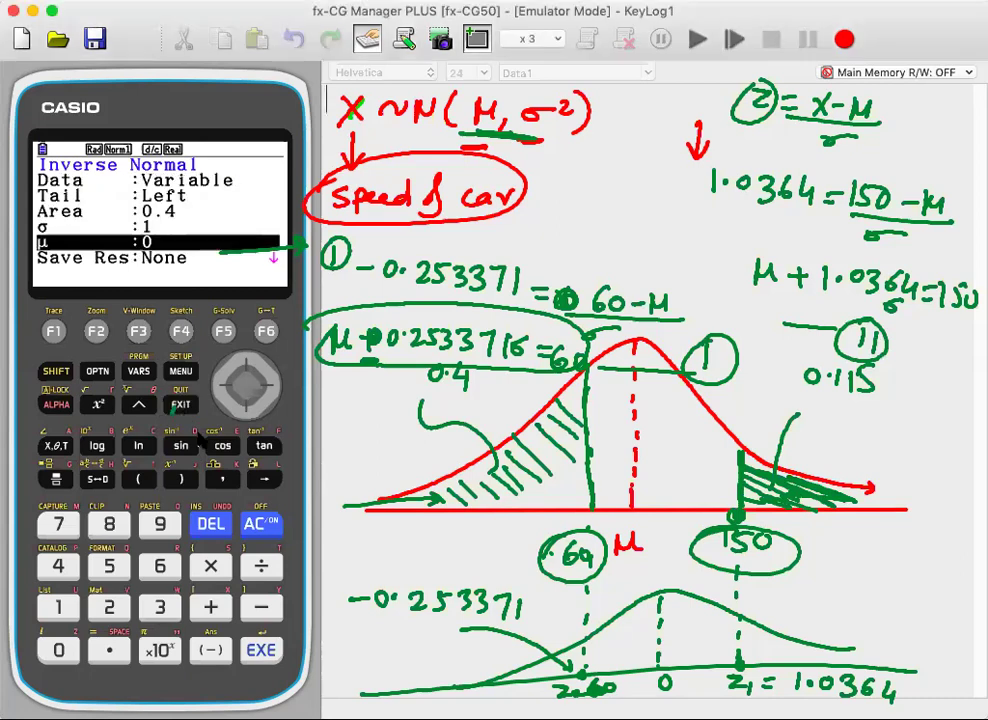
{"action": "left_click", "coordinate": [180, 371]}
{"action": "left_click", "coordinate": [246, 410]}
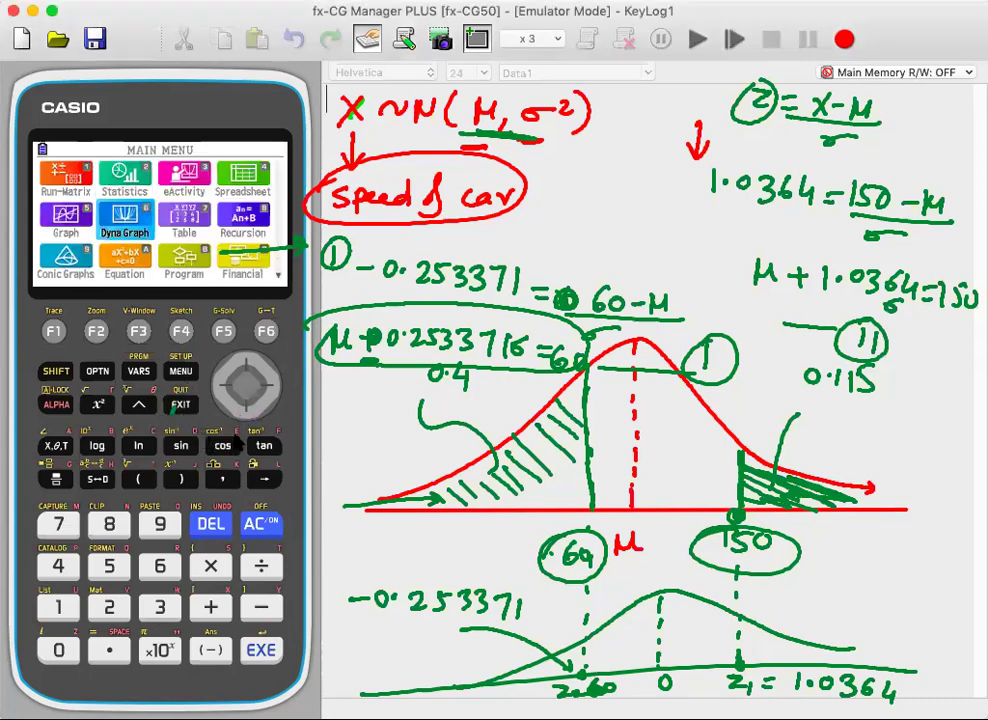
{"action": "left_click", "coordinate": [268, 650]}
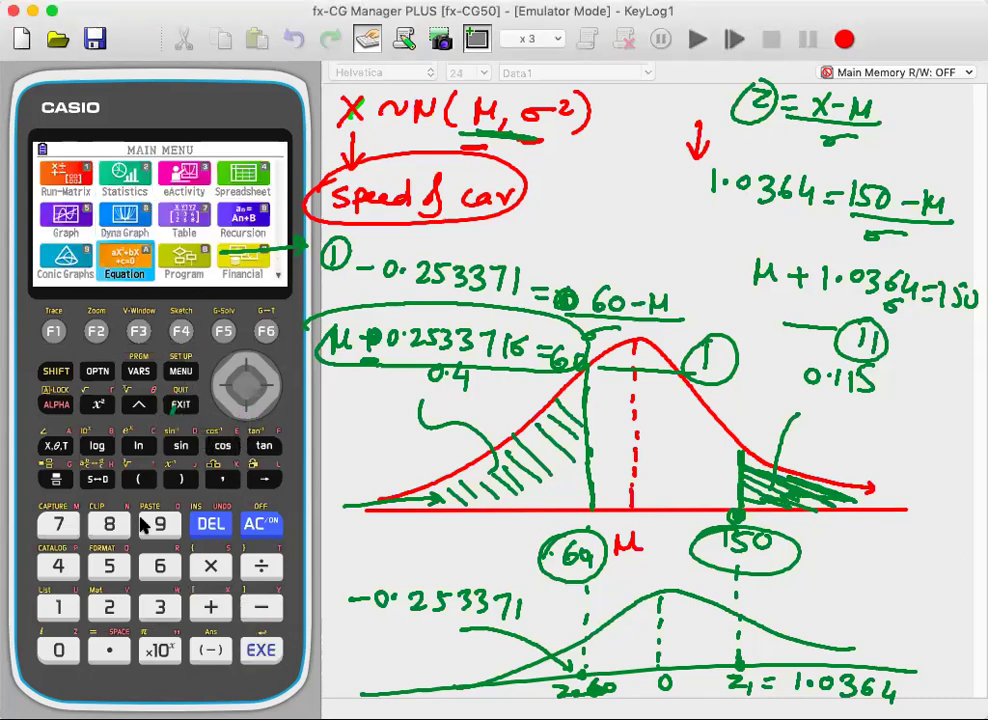
{"action": "left_click", "coordinate": [54, 330]}
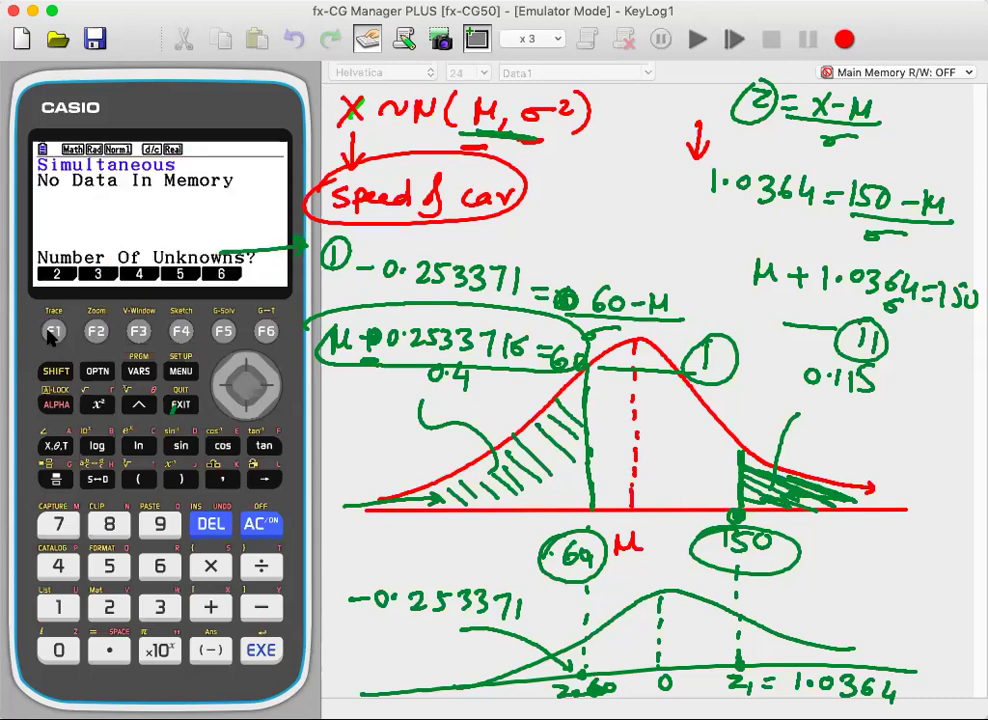
{"action": "left_click", "coordinate": [54, 330]}
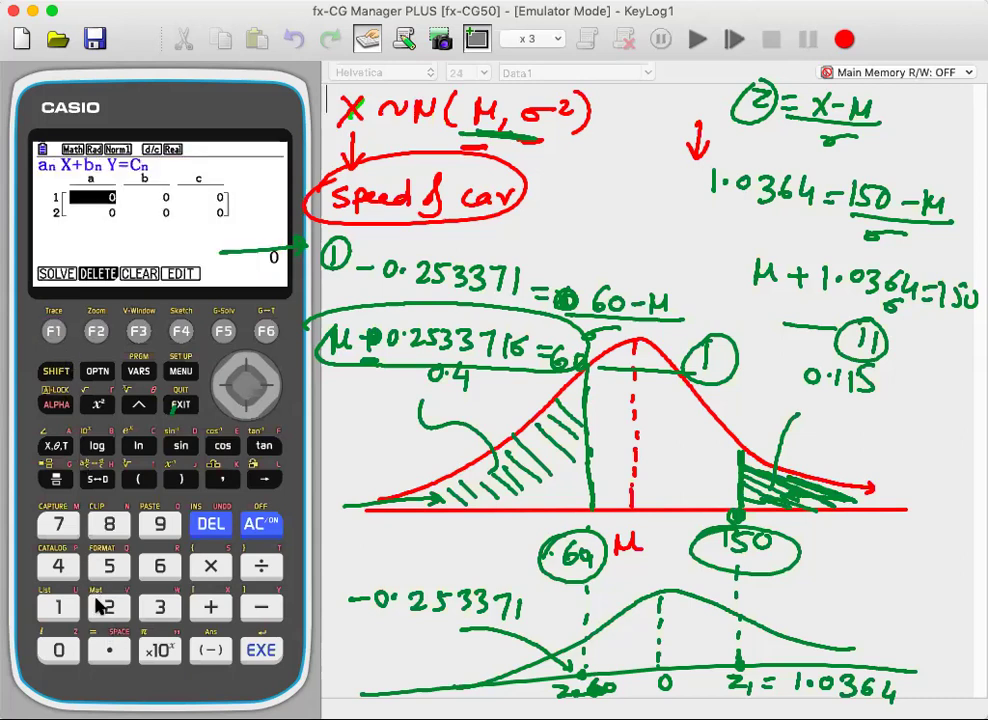
- Fill the first row of the equation matrix with a = 1, b = 1.0364 and c = 150
{"action": "left_click", "coordinate": [58, 606]}
{"action": "left_click", "coordinate": [258, 652]}
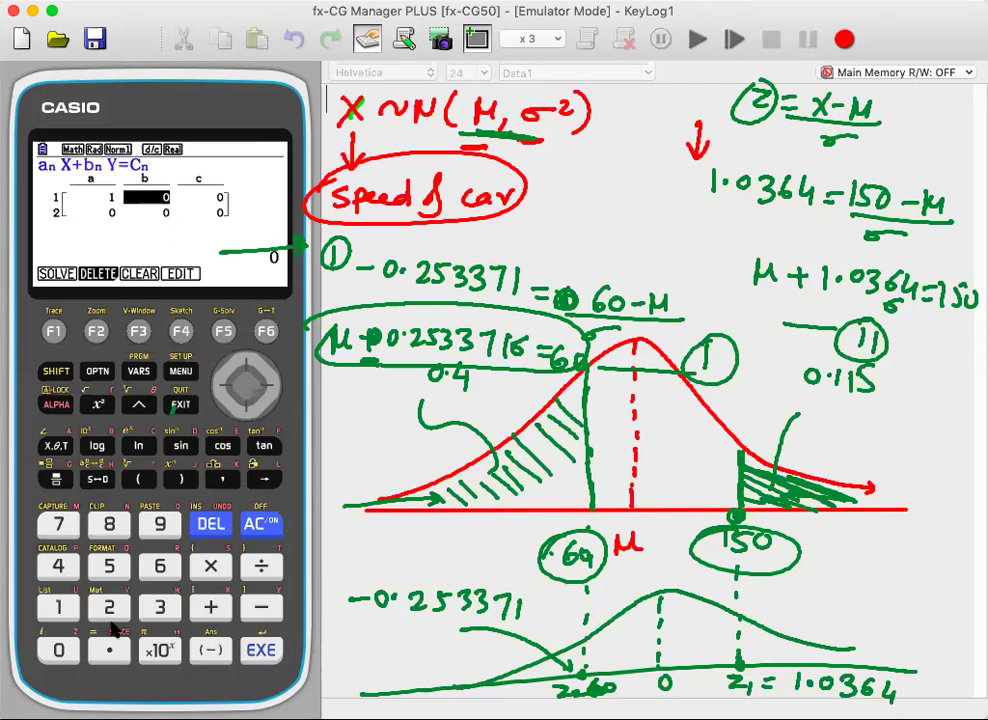
{"action": "left_click", "coordinate": [58, 606]}
{"action": "left_click", "coordinate": [109, 650]}
{"action": "left_click", "coordinate": [58, 650]}
{"action": "left_click", "coordinate": [160, 607]}
{"action": "left_click", "coordinate": [160, 566]}
{"action": "left_click", "coordinate": [58, 566]}
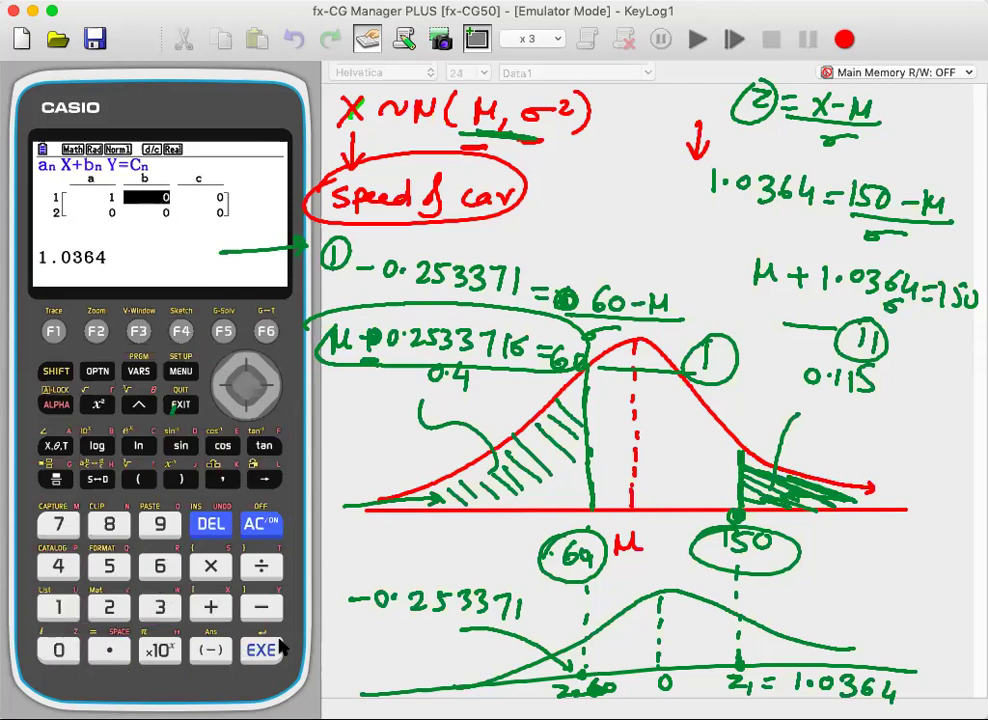
{"action": "left_click", "coordinate": [260, 650]}
{"action": "left_click", "coordinate": [58, 607]}
{"action": "left_click", "coordinate": [109, 566]}
{"action": "left_click", "coordinate": [58, 650]}
{"action": "left_click", "coordinate": [262, 651]}
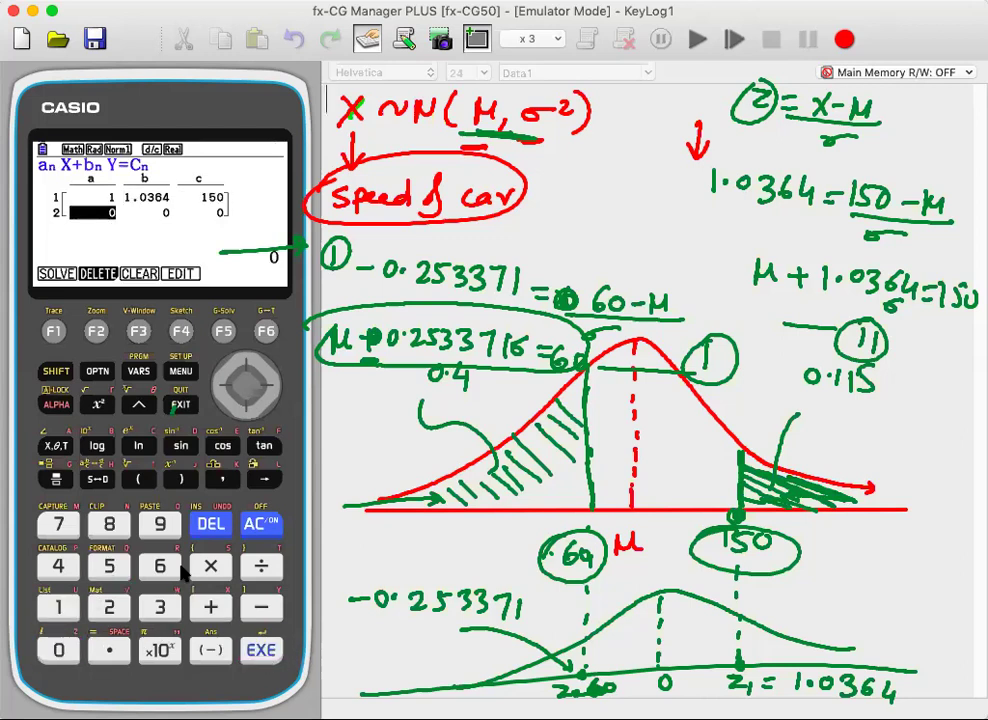
- Enter a = 1 and b = -0.2533716 in the second row of the equation matrix
{"action": "left_click", "coordinate": [58, 607]}
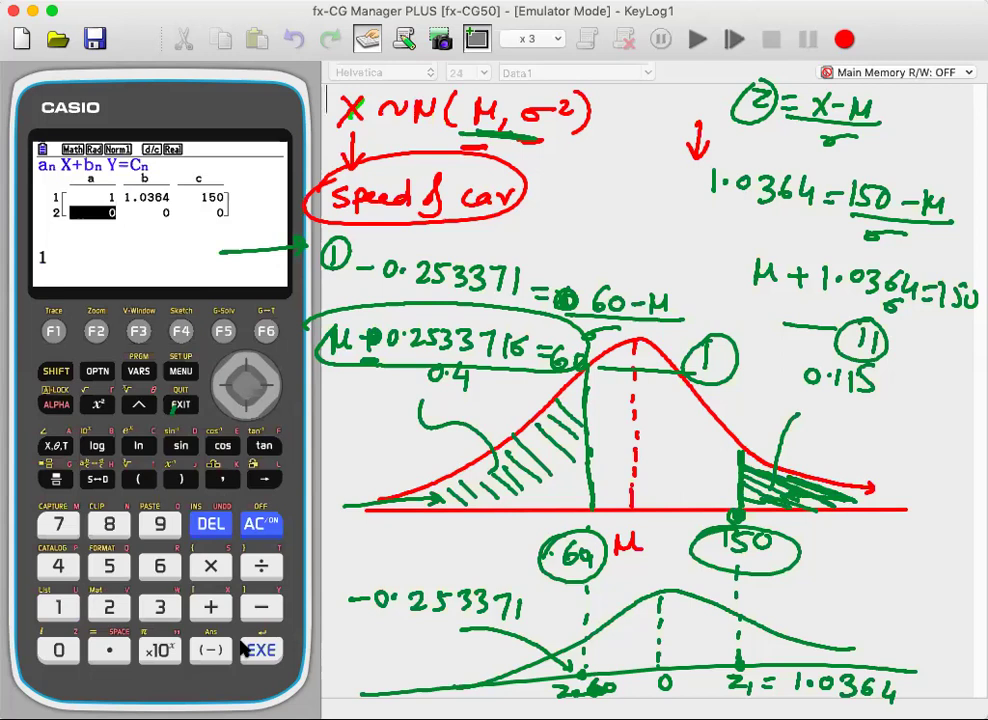
{"action": "left_click", "coordinate": [260, 650]}
{"action": "left_click", "coordinate": [211, 650]}
{"action": "left_click", "coordinate": [58, 650]}
{"action": "left_click", "coordinate": [109, 650]}
{"action": "left_click", "coordinate": [109, 607]}
{"action": "left_click", "coordinate": [109, 566]}
{"action": "left_click", "coordinate": [158, 607]}
{"action": "left_click", "coordinate": [158, 607]}
{"action": "left_click", "coordinate": [58, 524]}
{"action": "left_click", "coordinate": [58, 607]}
{"action": "left_click", "coordinate": [159, 566]}
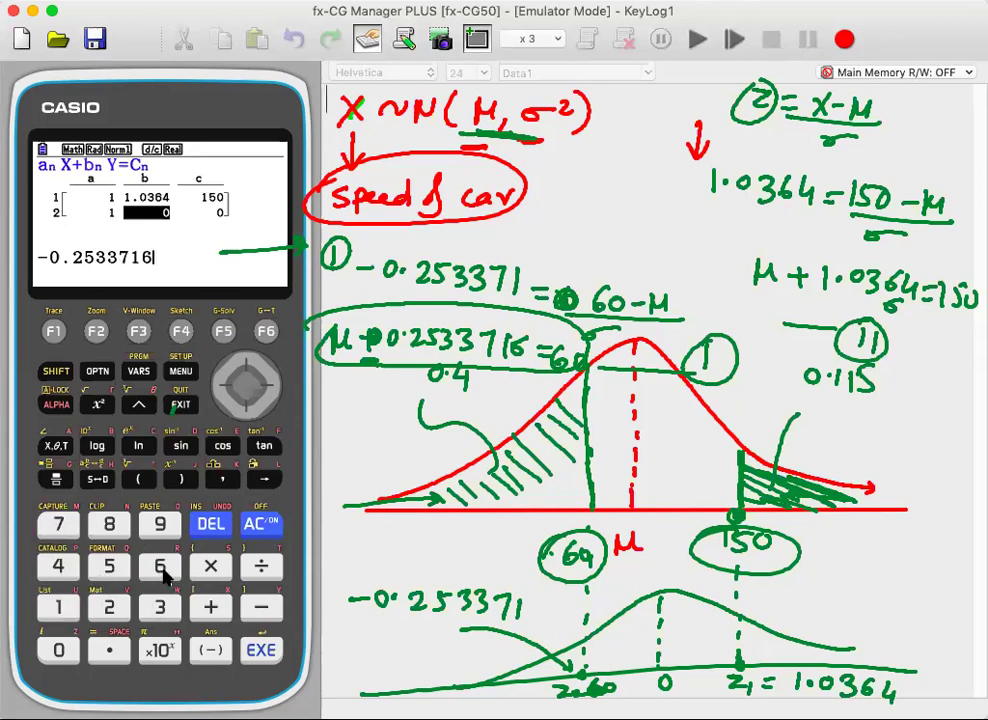
{"action": "left_click", "coordinate": [261, 655]}
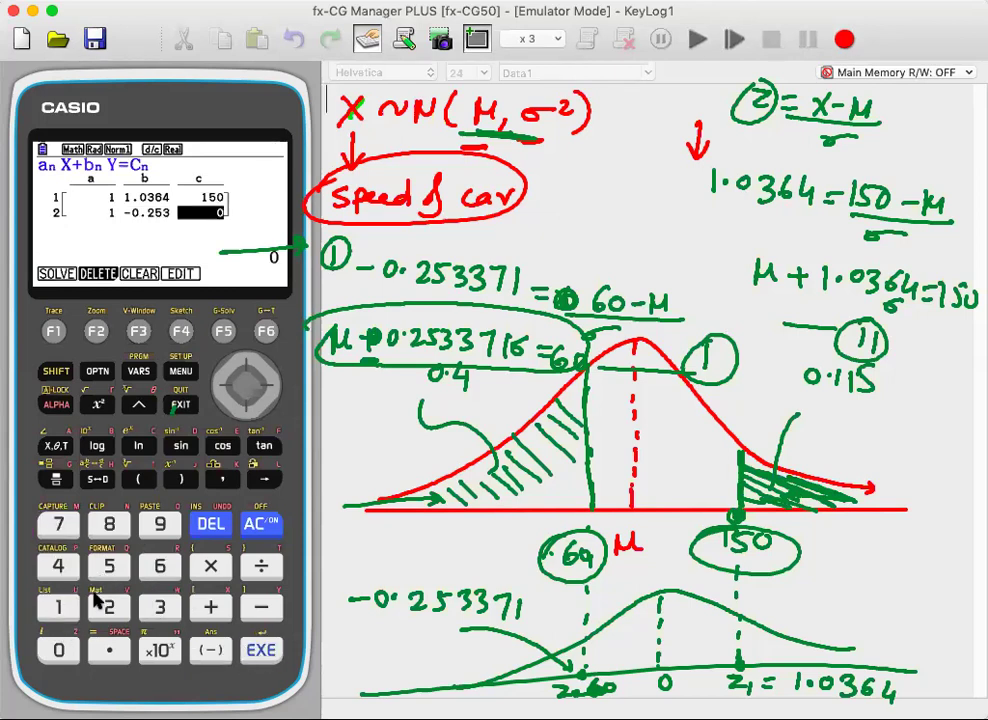
- Complete the second row with c = 60 and solve the simultaneous equations
{"action": "left_click", "coordinate": [159, 566]}
{"action": "left_click", "coordinate": [58, 650]}
{"action": "left_click", "coordinate": [261, 651]}
{"action": "left_click", "coordinate": [261, 652]}
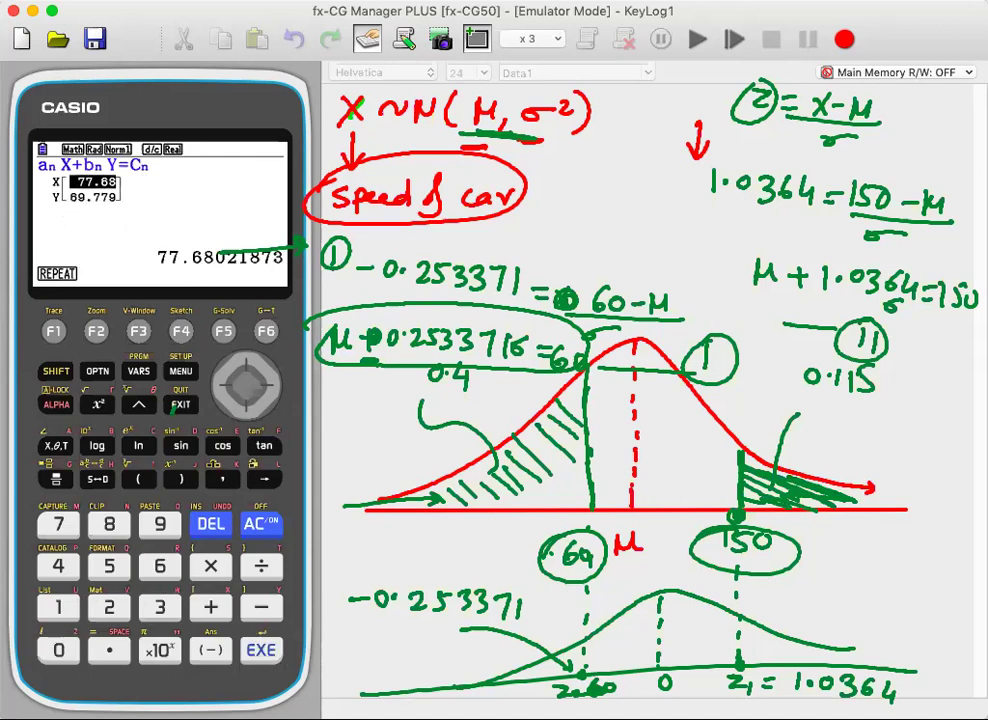
- Circle the X solution, underline the Y solution in red, and write μ = 77.68 and σ = 69.779 in red beside "speed of car"
{"action": "mouse_move", "coordinate": [110, 176]}
{"action": "left_mouse_down"}
{"action": "mouse_move", "coordinate": [50, 182]}
{"action": "mouse_move", "coordinate": [118, 184]}
{"action": "left_mouse_up"}
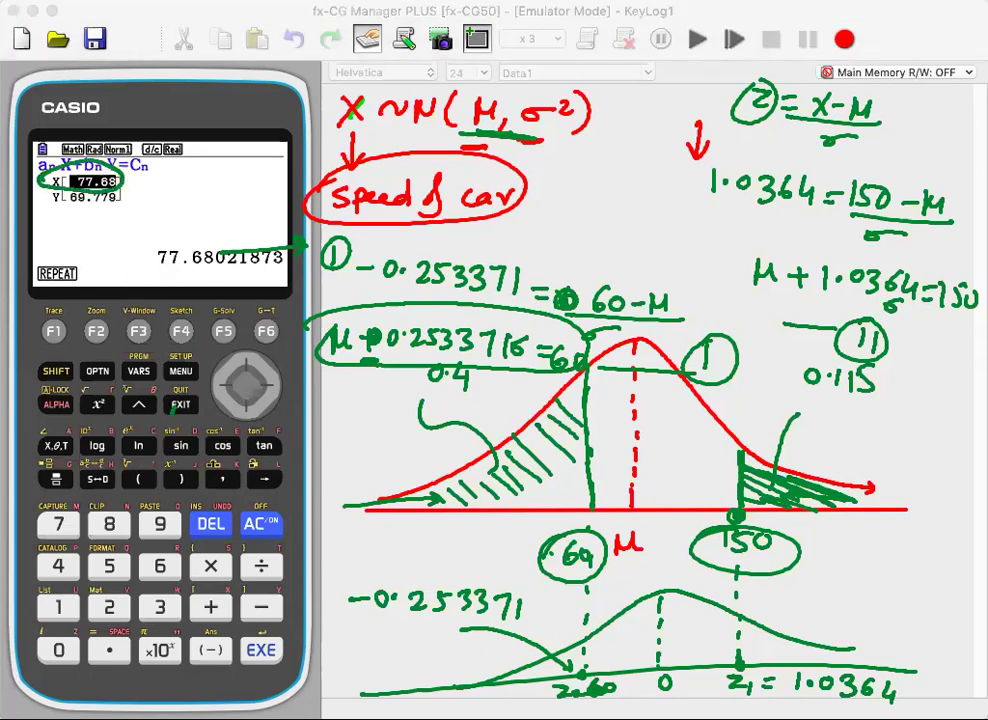
{"action": "left_click_drag", "start_coordinate": [108, 207], "coordinate": [77, 210]}
{"action": "mouse_move", "coordinate": [555, 182]}
{"action": "left_mouse_down"}
{"action": "mouse_move", "coordinate": [584, 197]}
{"action": "mouse_move", "coordinate": [647, 183]}
{"action": "mouse_move", "coordinate": [657, 200]}
{"action": "mouse_move", "coordinate": [693, 198]}
{"action": "left_mouse_up"}
{"action": "left_click_drag", "start_coordinate": [542, 232], "coordinate": [560, 233]}
{"action": "left_click", "coordinate": [572, 237]}
{"action": "mouse_move", "coordinate": [610, 235]}
{"action": "left_mouse_down"}
{"action": "mouse_move", "coordinate": [601, 252]}
{"action": "mouse_move", "coordinate": [661, 259]}
{"action": "left_mouse_up"}
{"action": "left_click", "coordinate": [647, 253]}
{"action": "left_click_drag", "start_coordinate": [675, 240], "coordinate": [704, 272]}
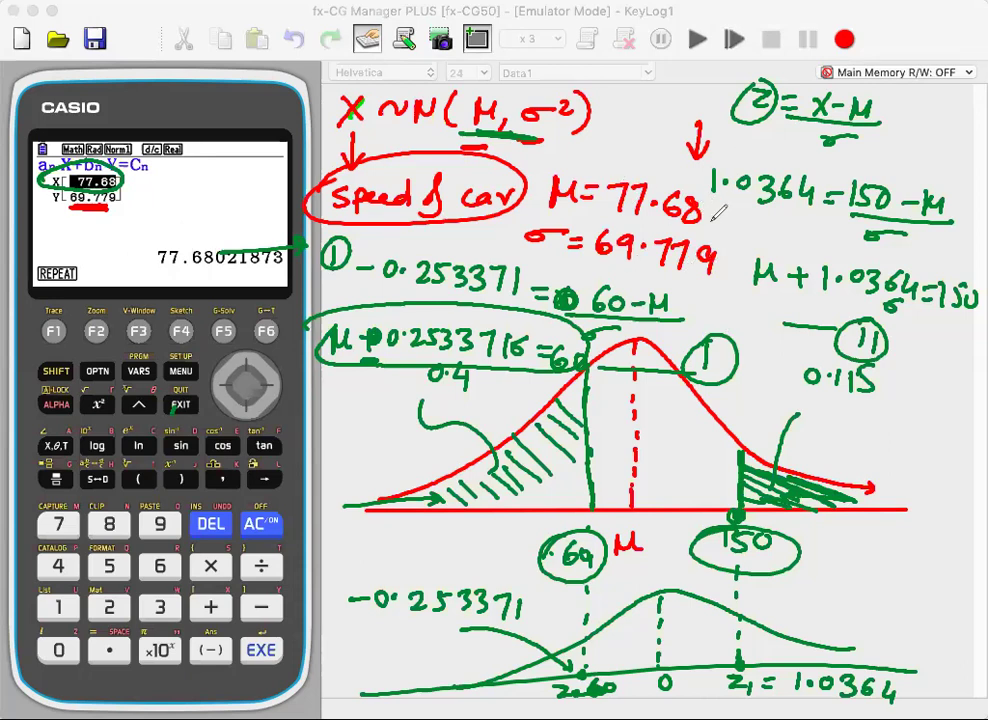
- Add a red tick beside the written answers, underline both values, and circle 69.779
{"action": "left_click_drag", "start_coordinate": [705, 220], "coordinate": [745, 208]}
{"action": "left_click_drag", "start_coordinate": [695, 229], "coordinate": [612, 227]}
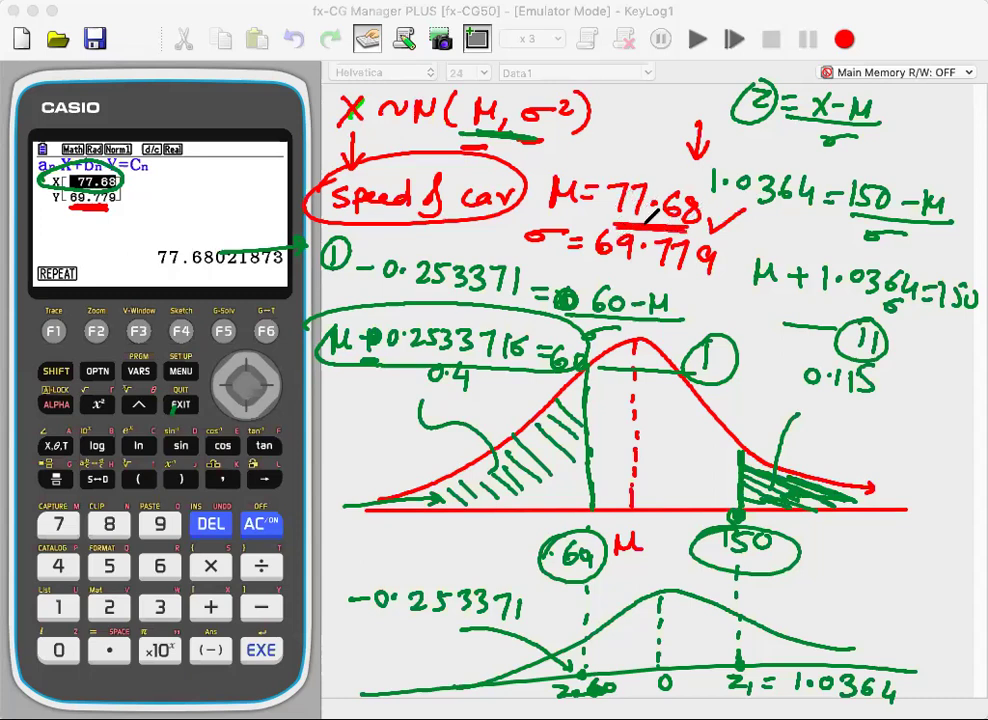
{"action": "left_click_drag", "start_coordinate": [590, 283], "coordinate": [705, 285]}
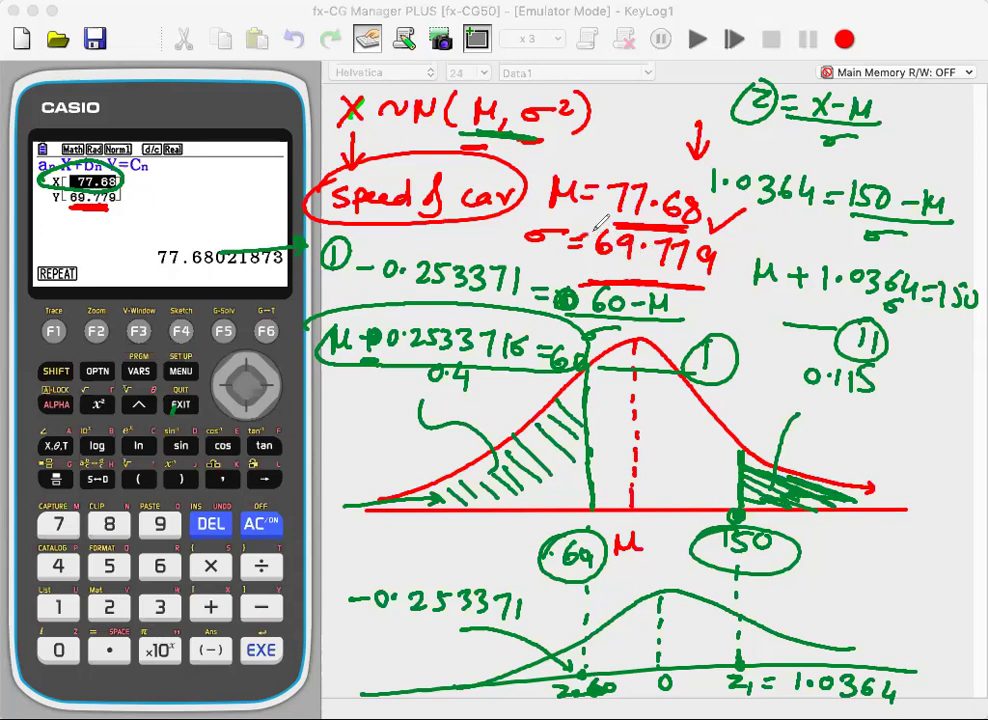
{"action": "left_click_drag", "start_coordinate": [600, 232], "coordinate": [590, 249]}
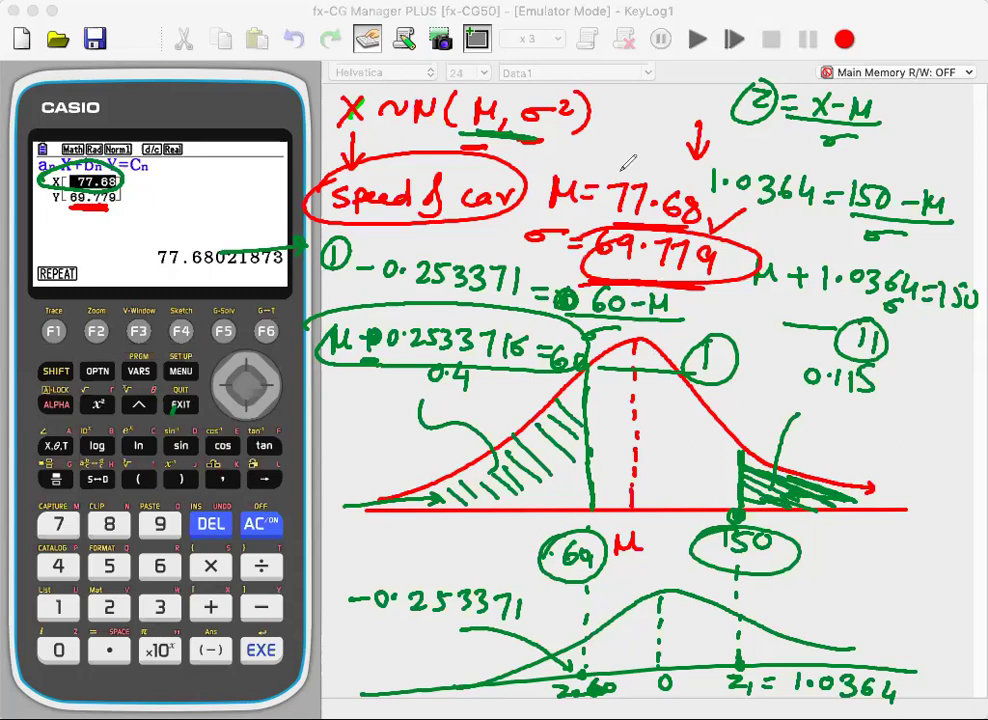